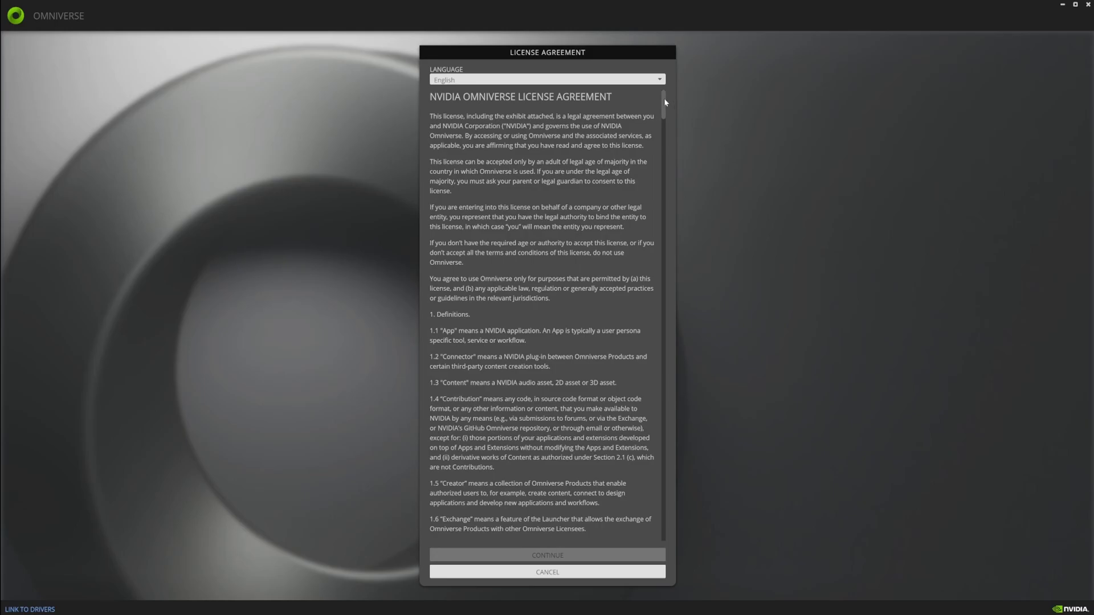
# - Accept the Omniverse licence and data collection terms, keeping the E:\Nvidia install and cache paths
pyautogui.moveTo(664, 98); pyautogui.dragTo(664, 539)
pyautogui.click(614, 562)
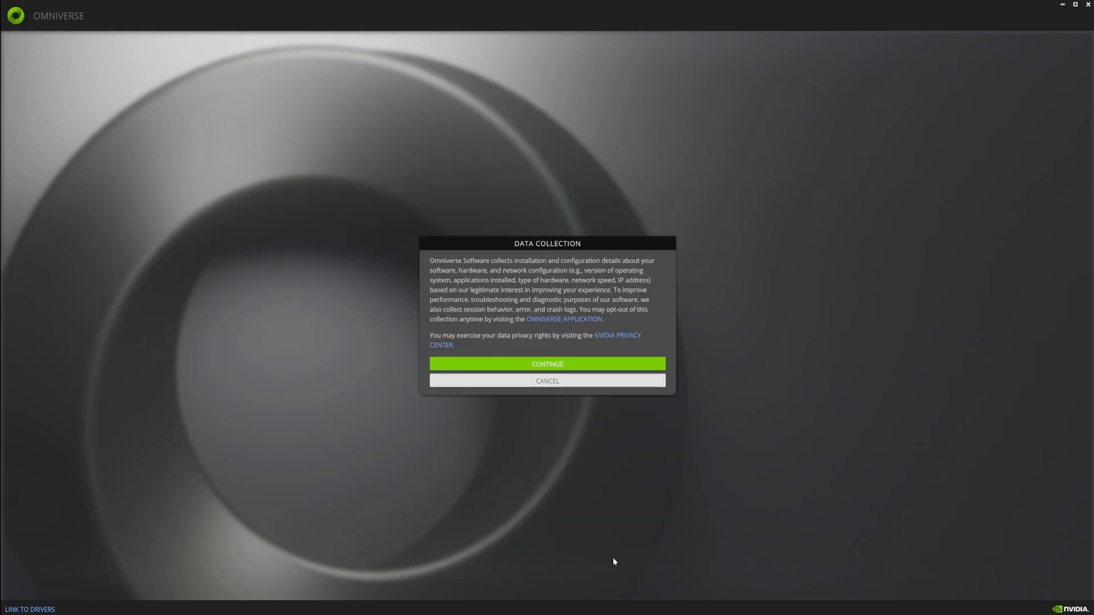
pyautogui.click(548, 365)
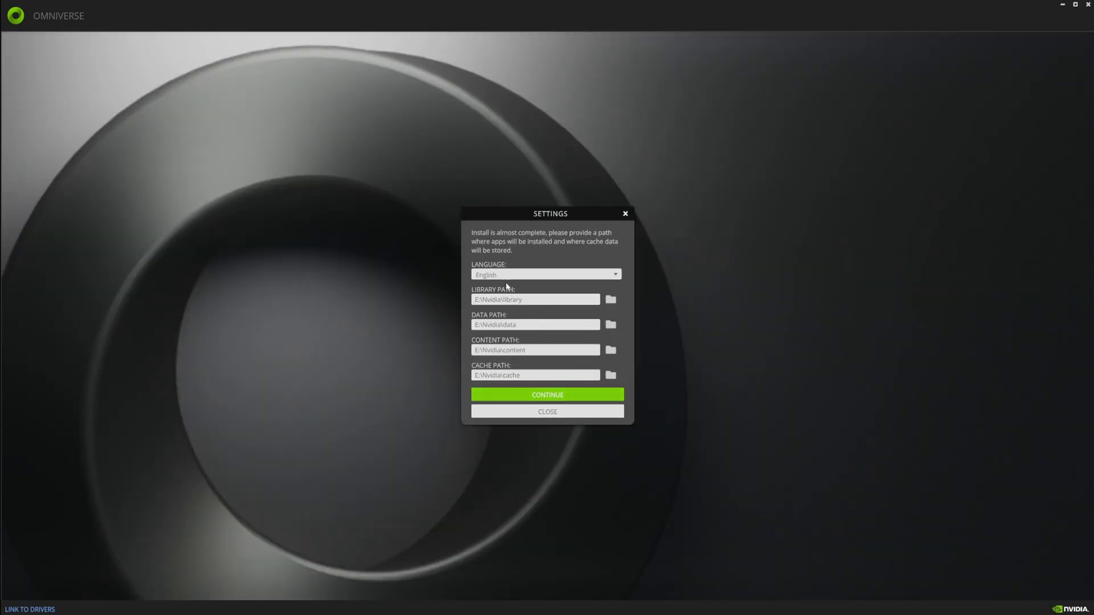
pyautogui.click(588, 397)
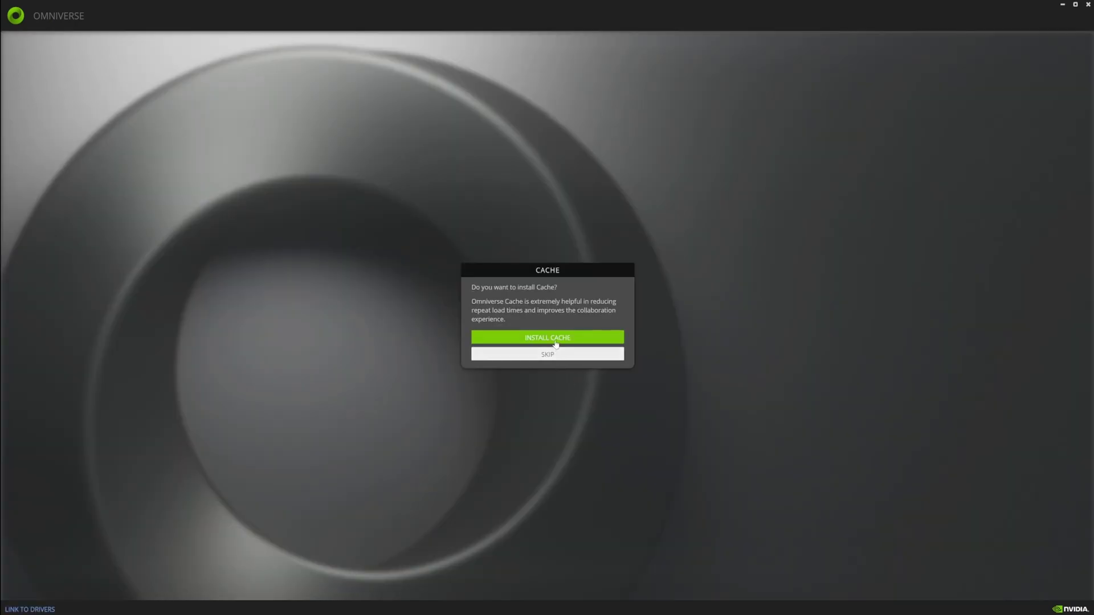
# - Install Omniverse Cache and the Blender 3.6.0-usd.200.2 USD branch, then go to the Nucleus page
pyautogui.click(530, 340)
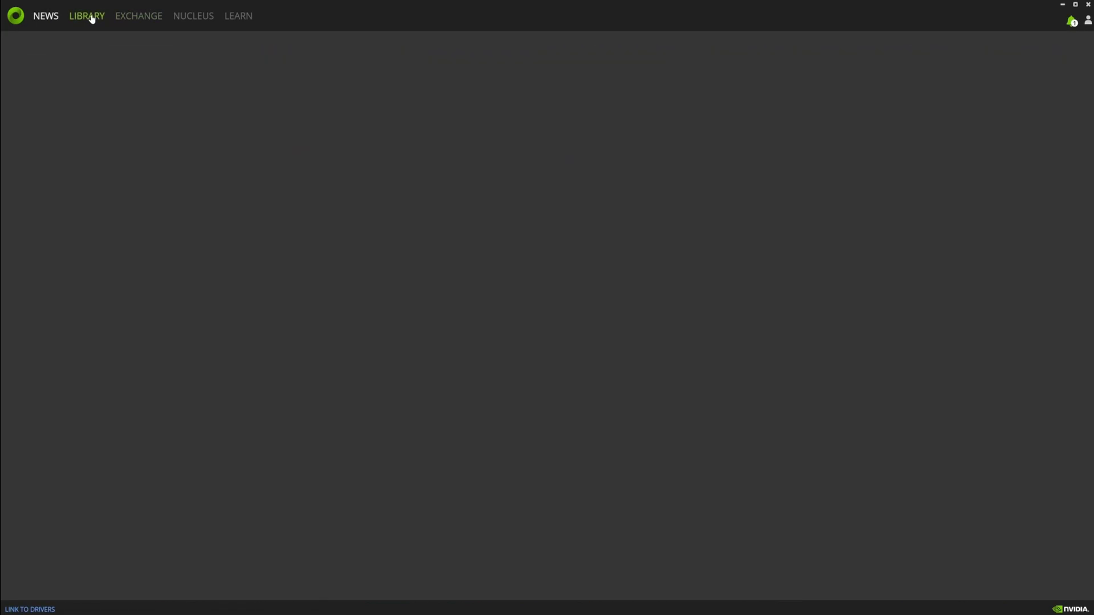
pyautogui.click(90, 17)
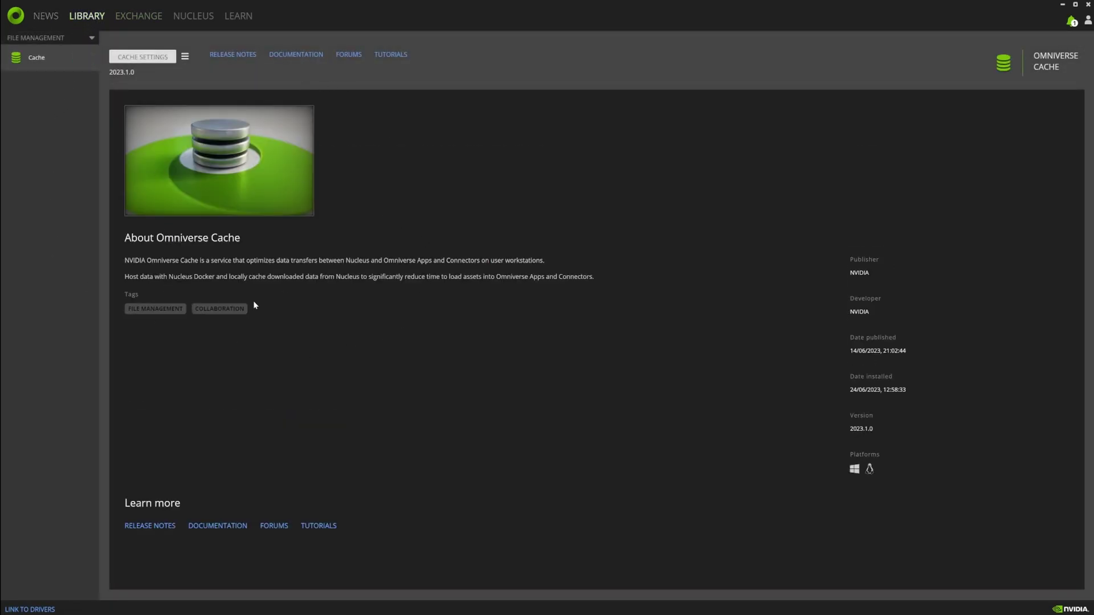
pyautogui.click(141, 17)
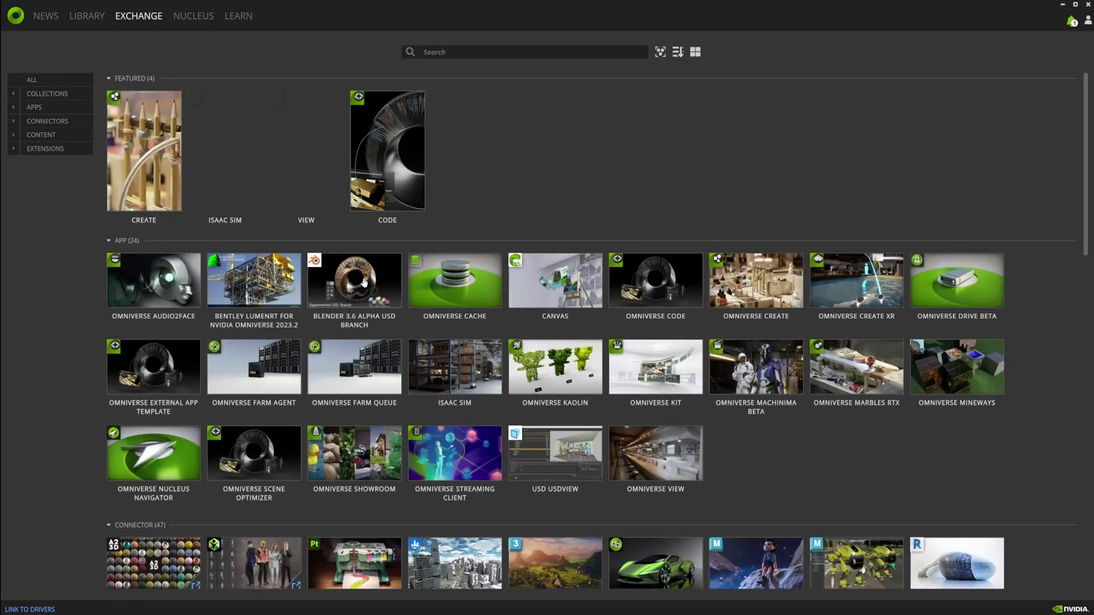
pyautogui.click(359, 281)
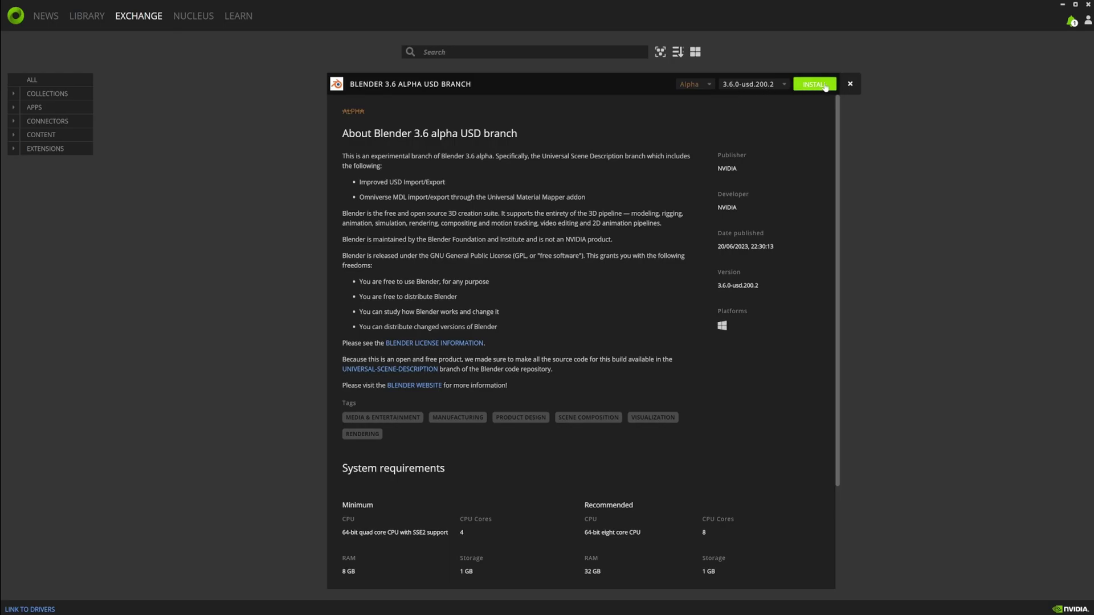
pyautogui.click(771, 85)
pyautogui.click(771, 84)
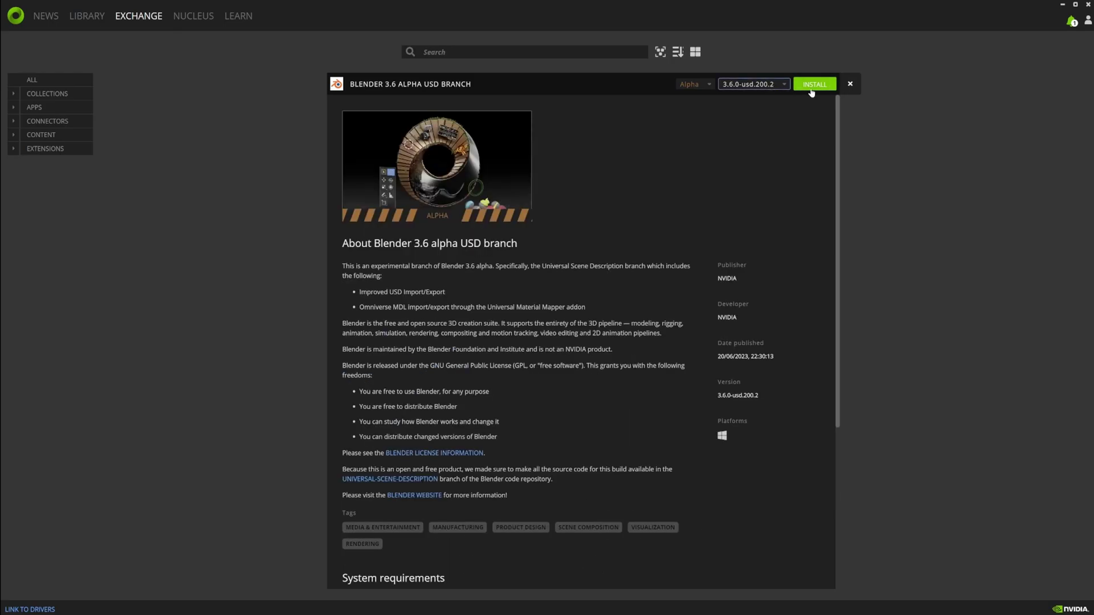
pyautogui.click(820, 85)
pyautogui.click(180, 19)
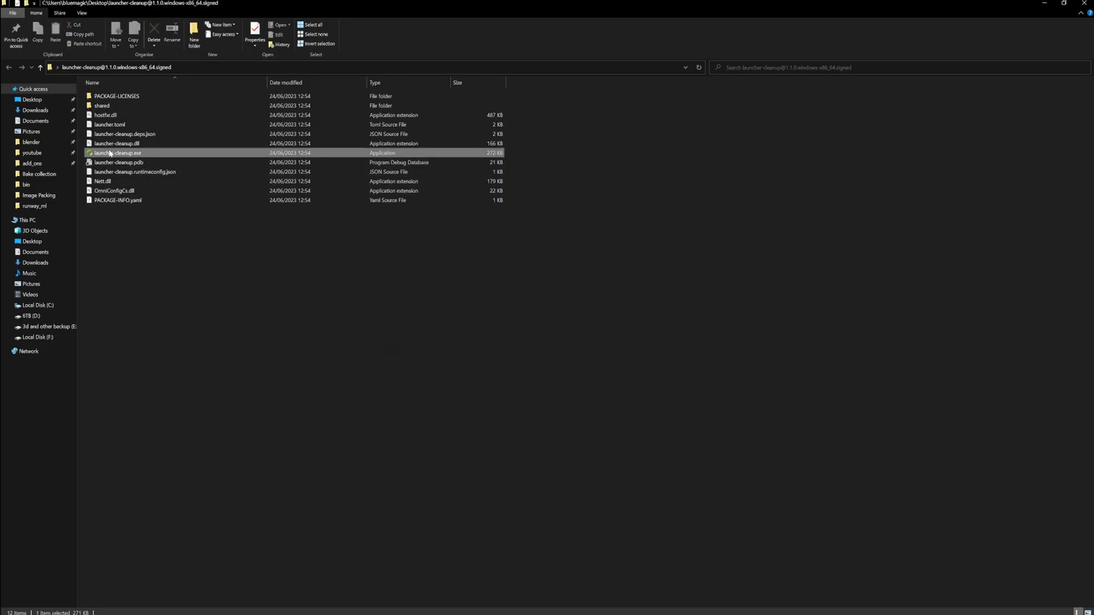
pyautogui.doubleClick(124, 154)
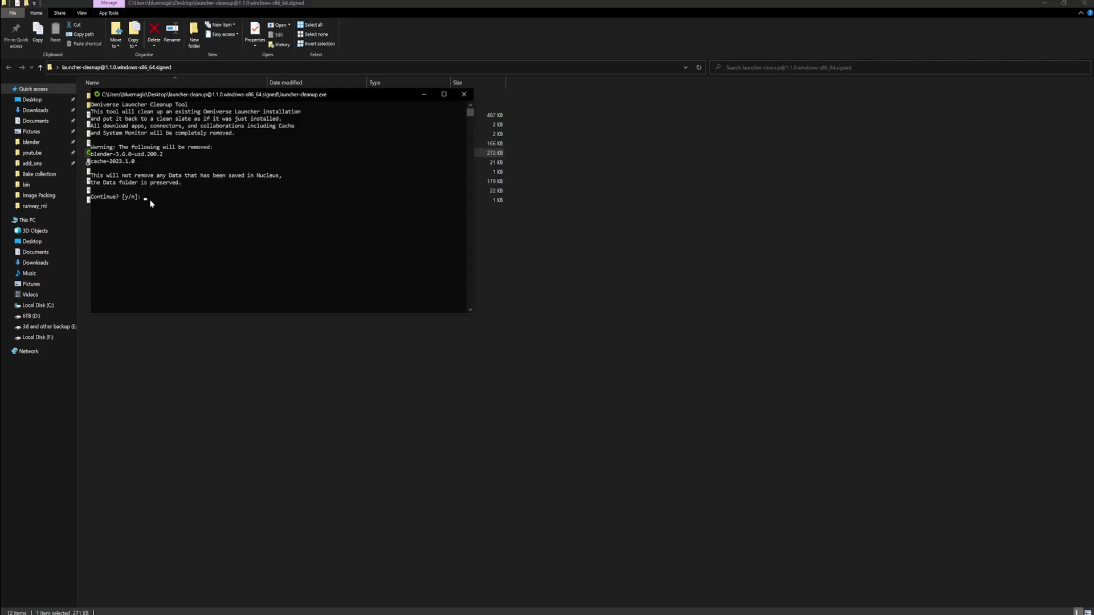
pyautogui.click(466, 95)
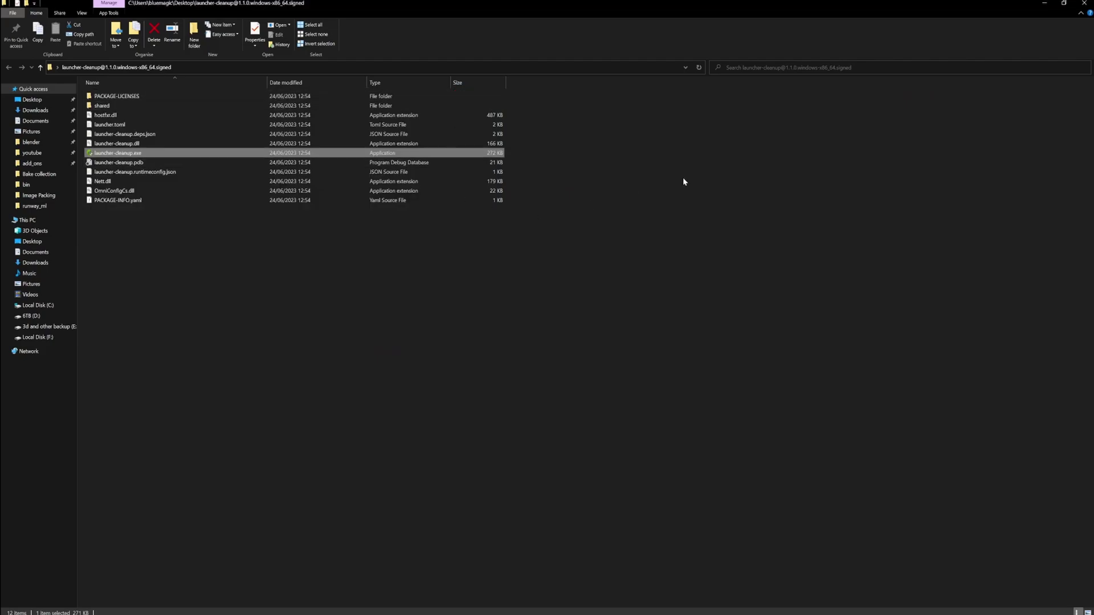
# - Add a Local Nucleus Service on localhost with the E:\Nvidia\data path and an administrator account
pyautogui.click(1042, 4)
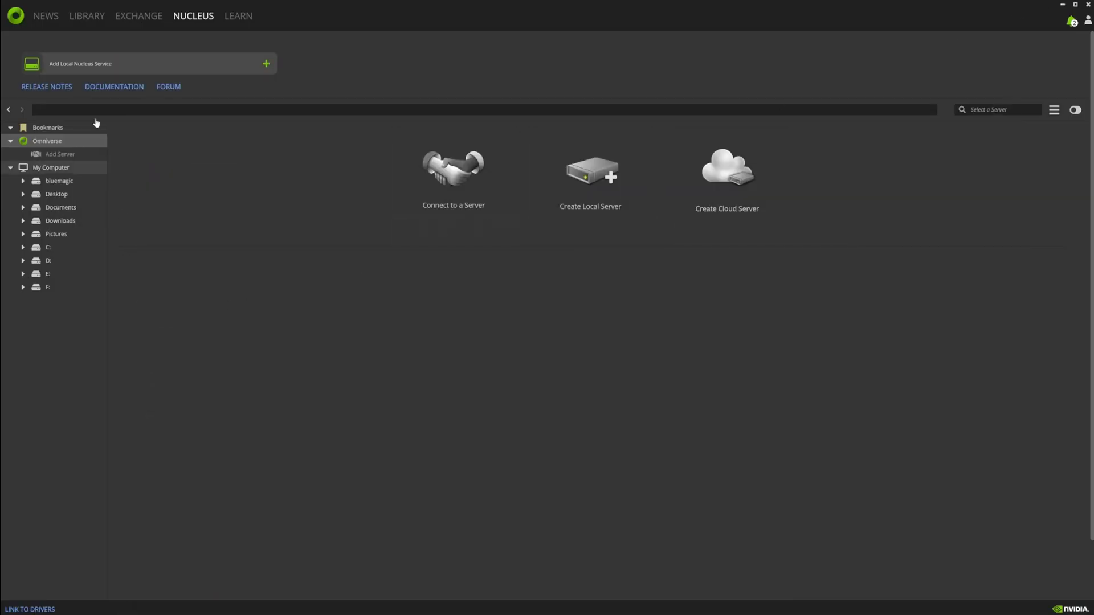
pyautogui.click(128, 62)
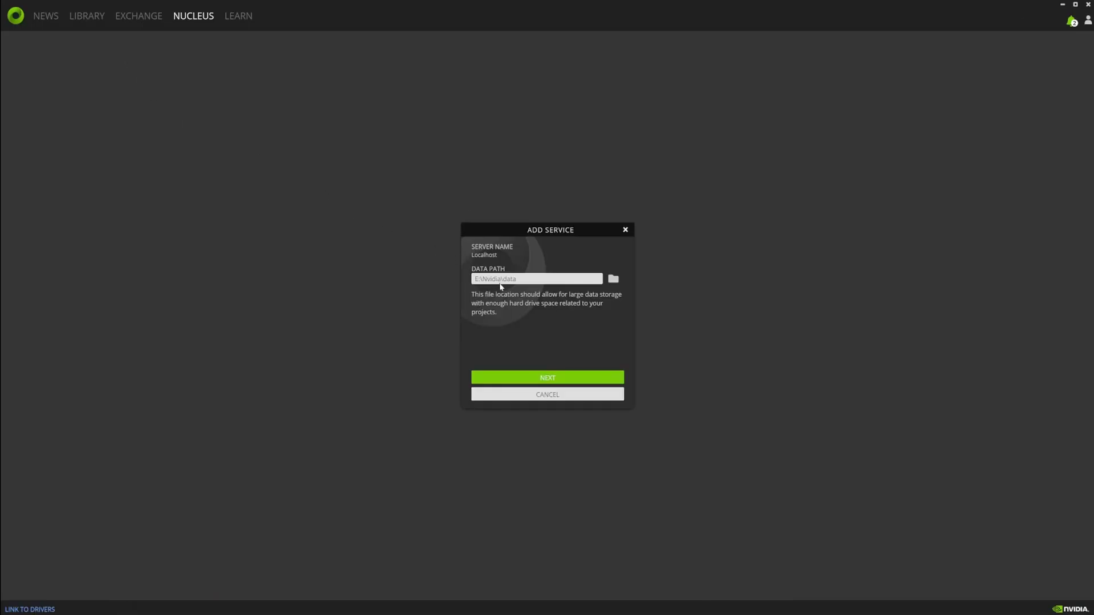
pyautogui.click(543, 379)
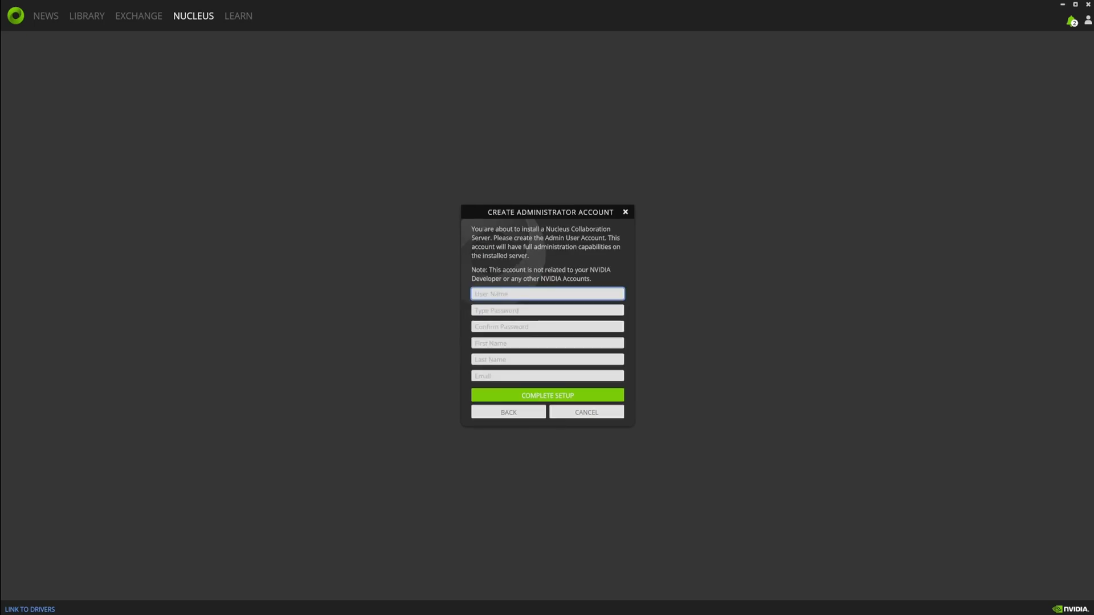
pyautogui.write('lo')
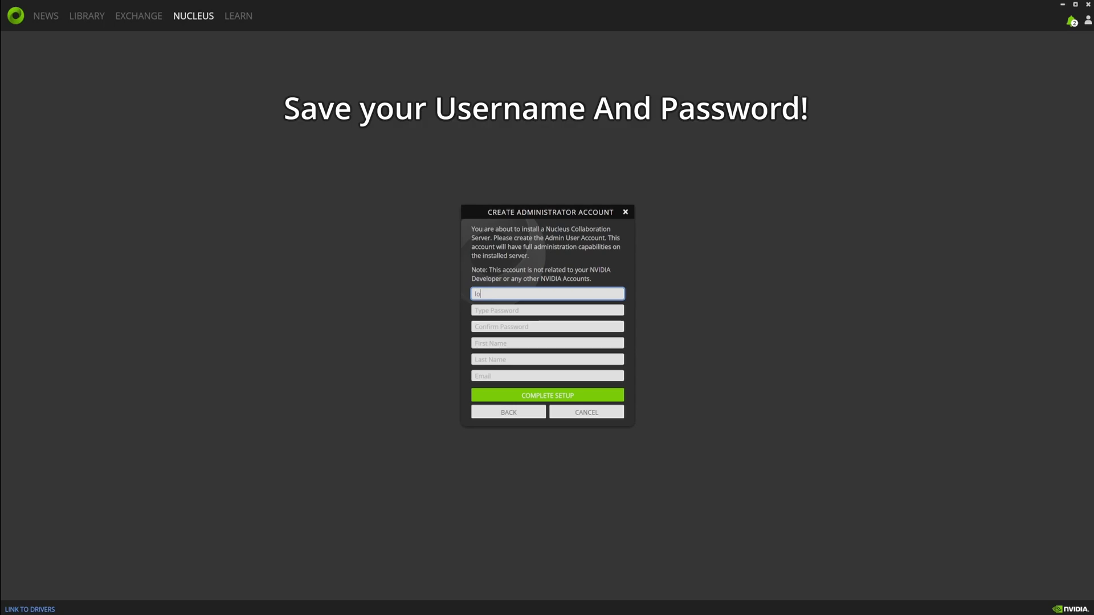
pyautogui.write('caluser')
pyautogui.hotkey('ctrl', 'a')
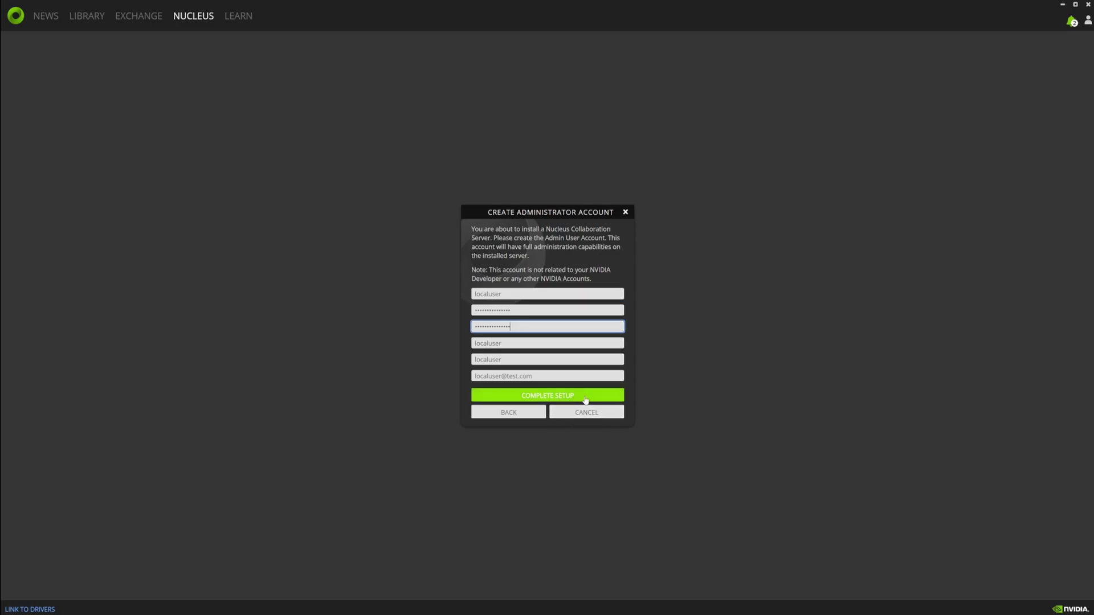
pyautogui.click(586, 398)
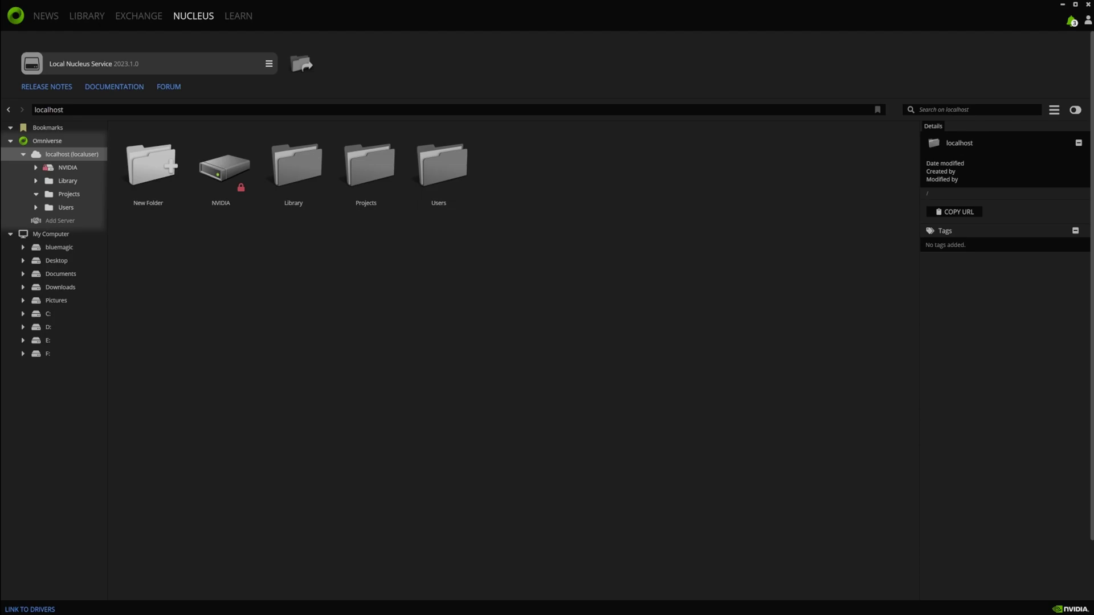
pyautogui.moveTo(831, 614)
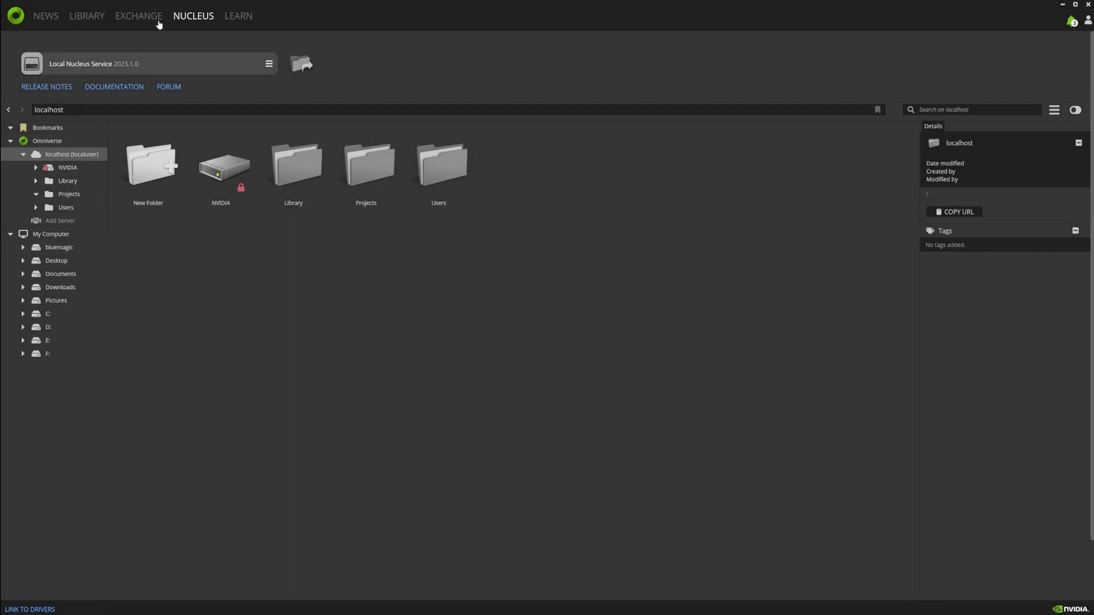
# - Search the Exchange for 'unreal engine' and install the Unreal Engine 5.2 Omniverse Connector
pyautogui.click(145, 19)
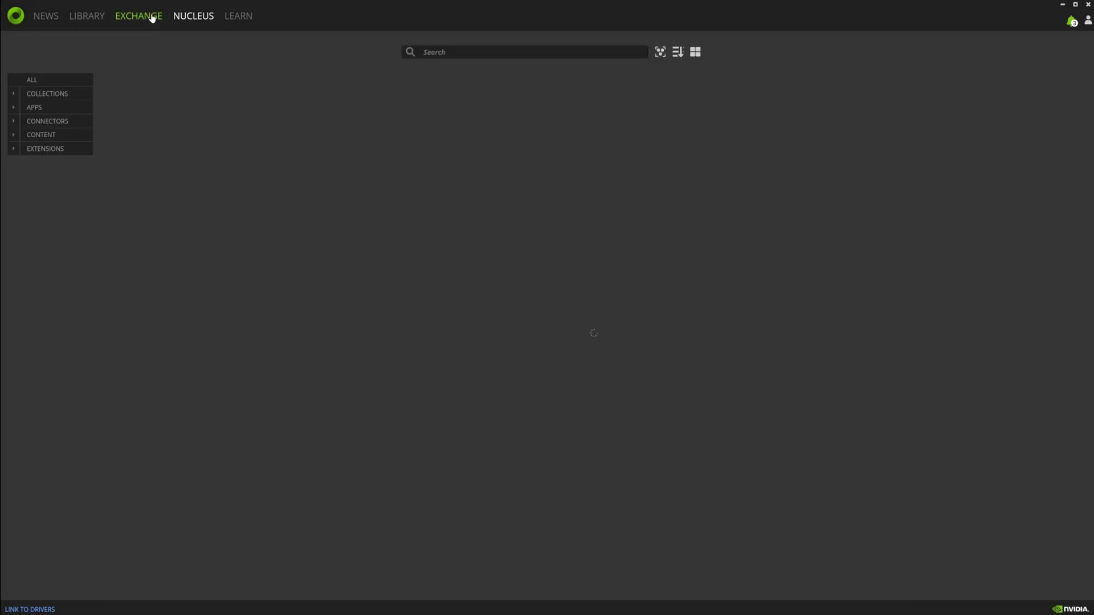
pyautogui.click(433, 52)
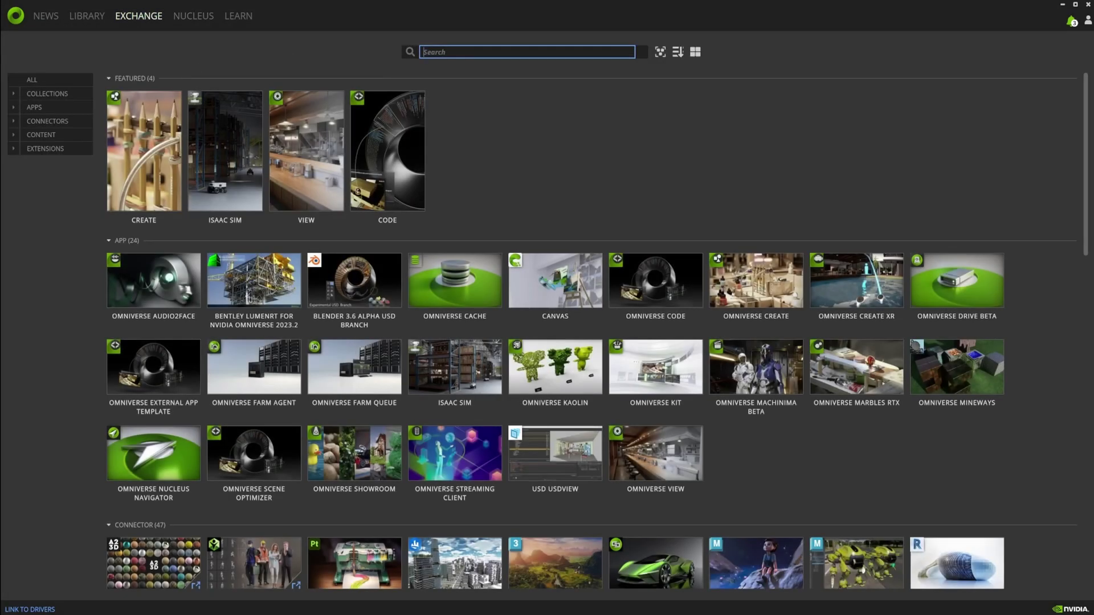
pyautogui.write('unreal engine')
pyautogui.press('Return')
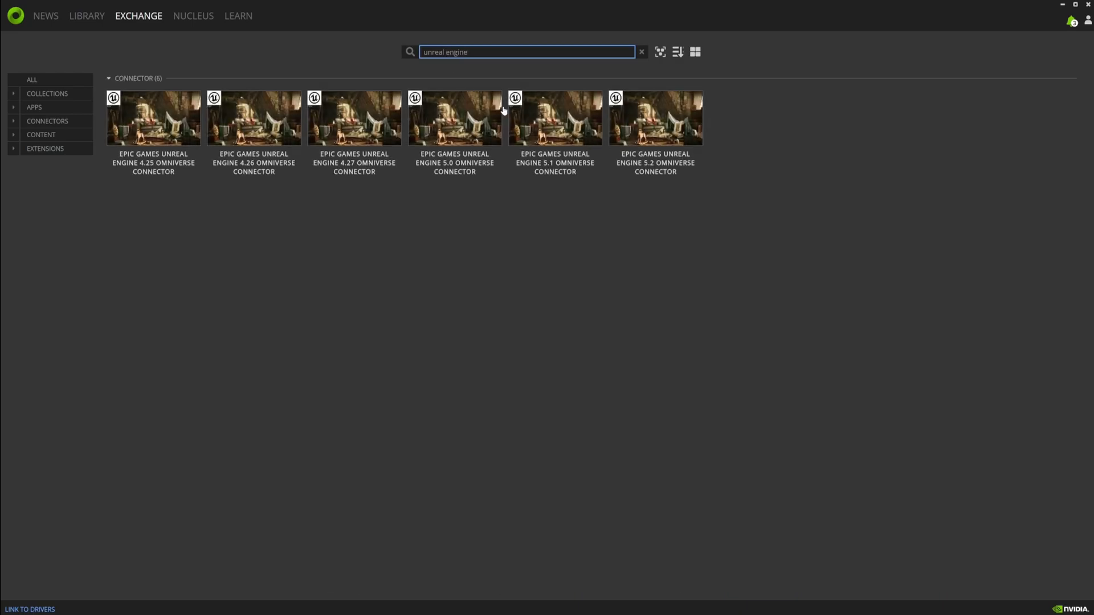
pyautogui.click(662, 128)
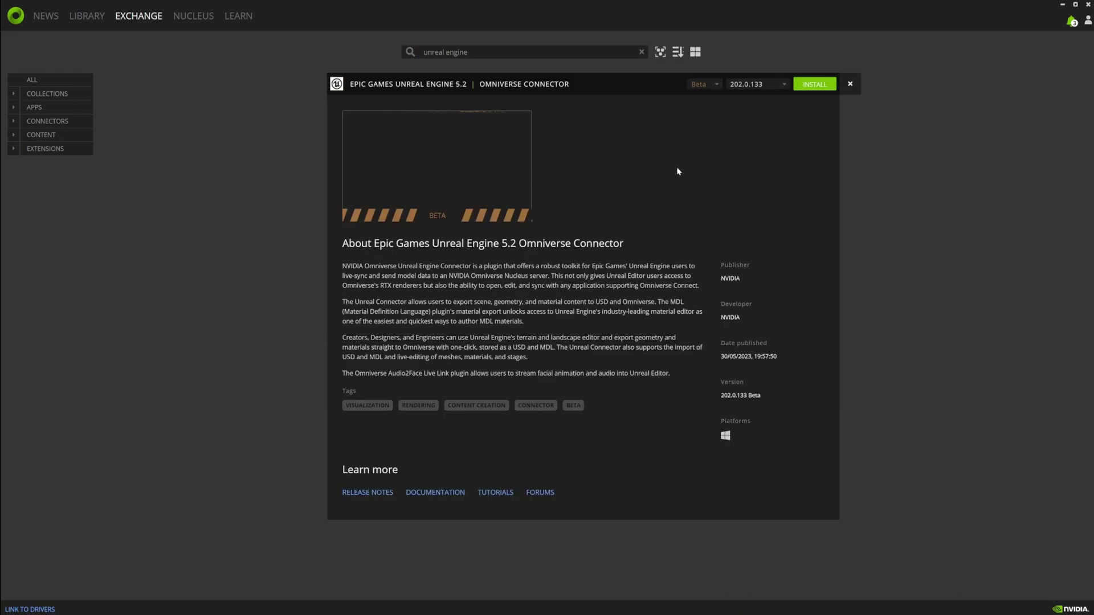
pyautogui.click(809, 87)
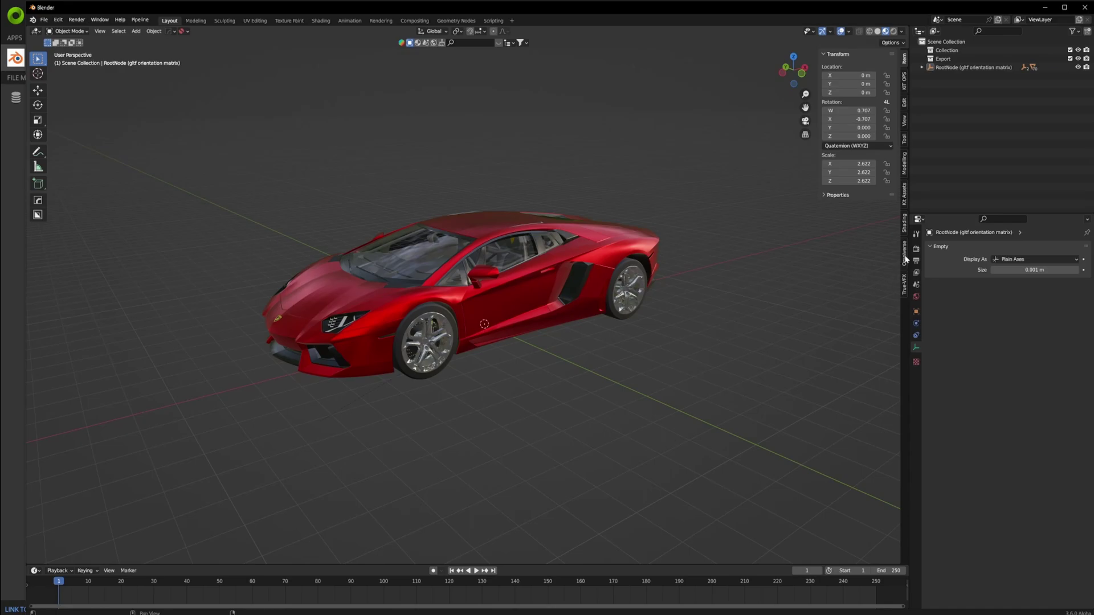
# - Add a localhost Nucleus connection in Blender's Omniverse panel and select it
pyautogui.click(905, 253)
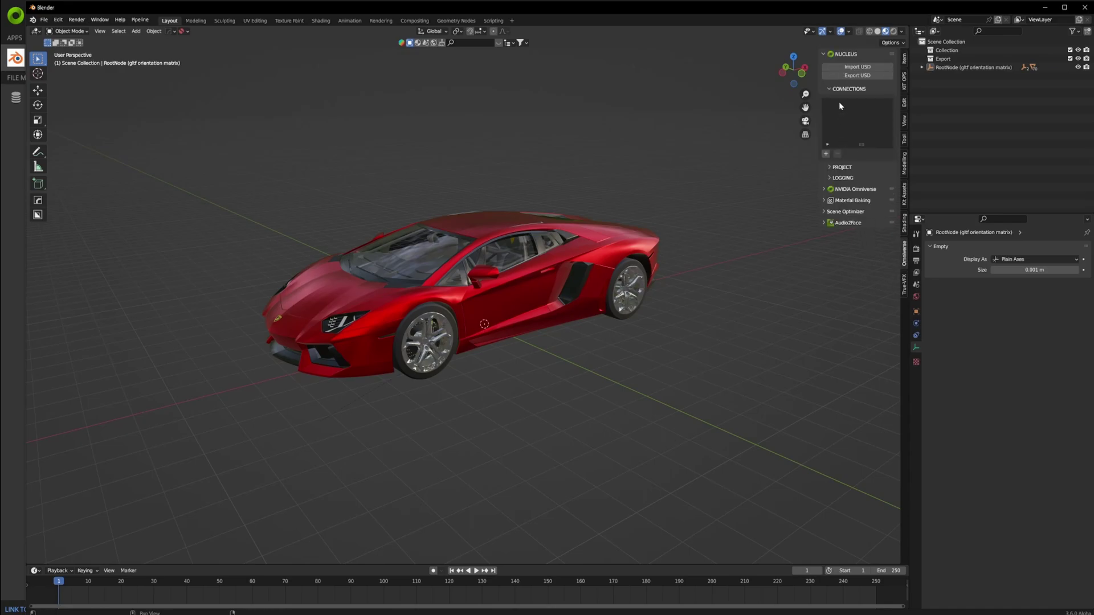
pyautogui.click(826, 153)
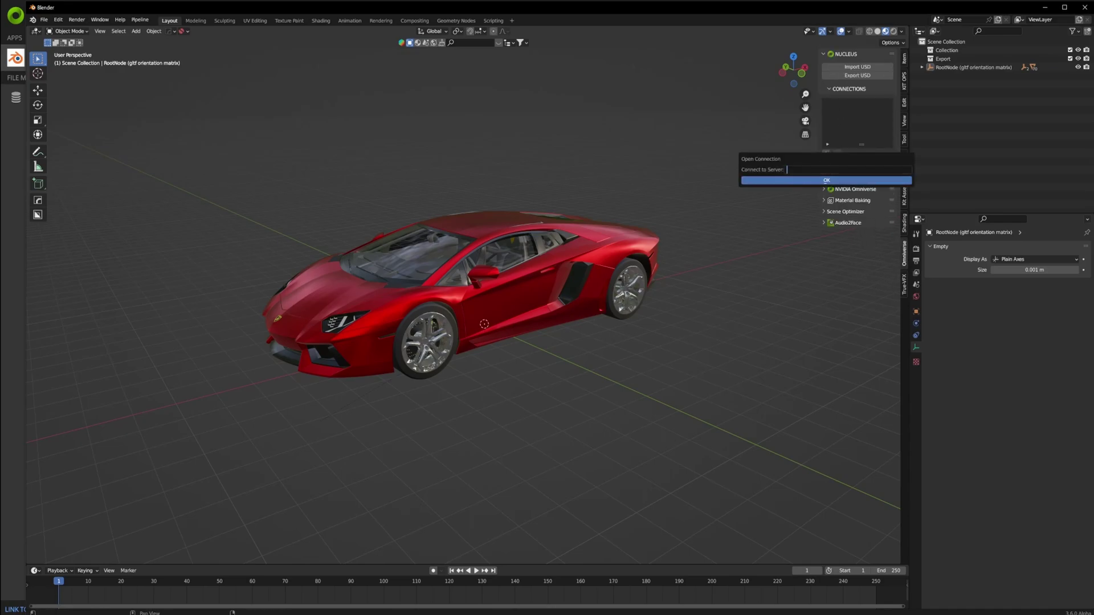
pyautogui.write('localhost')
pyautogui.click(819, 182)
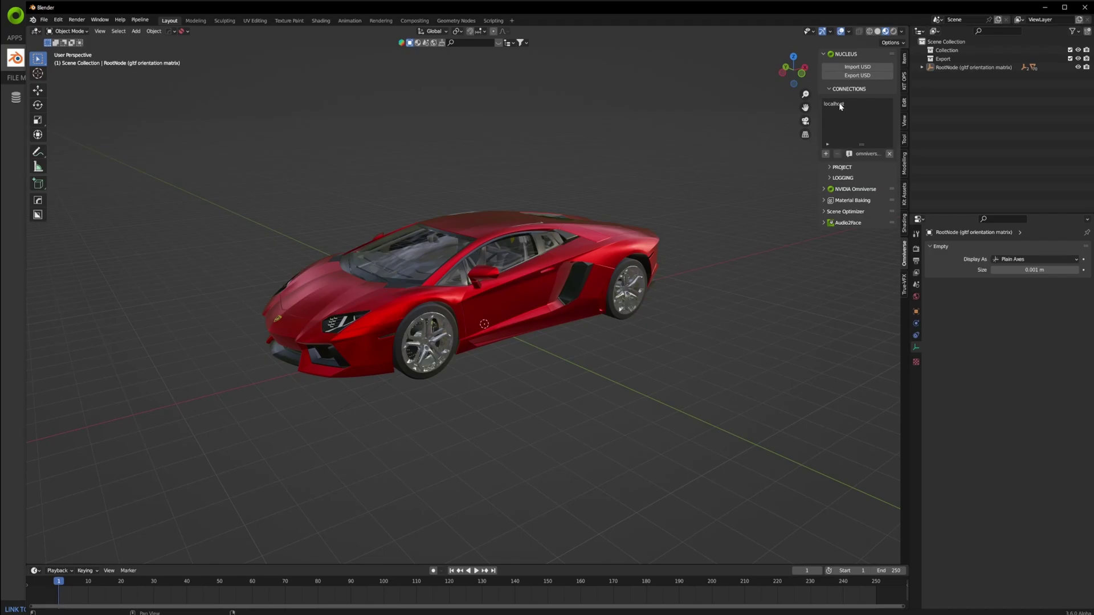
pyautogui.click(840, 105)
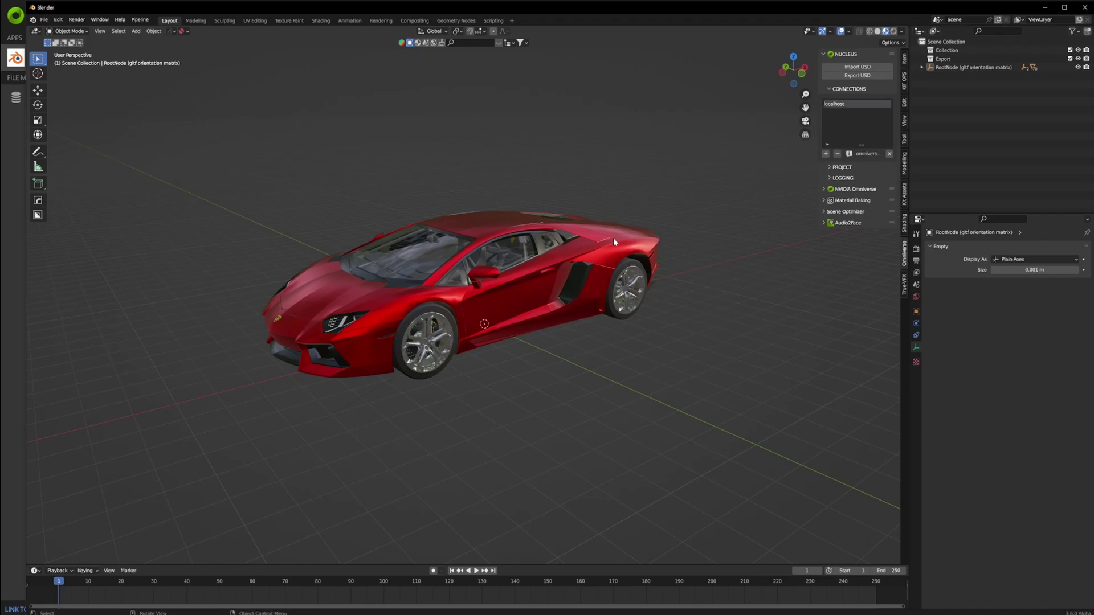
# - Box-select the whole car and grab it with G to a new position
pyautogui.moveTo(211, 171); pyautogui.dragTo(742, 409)
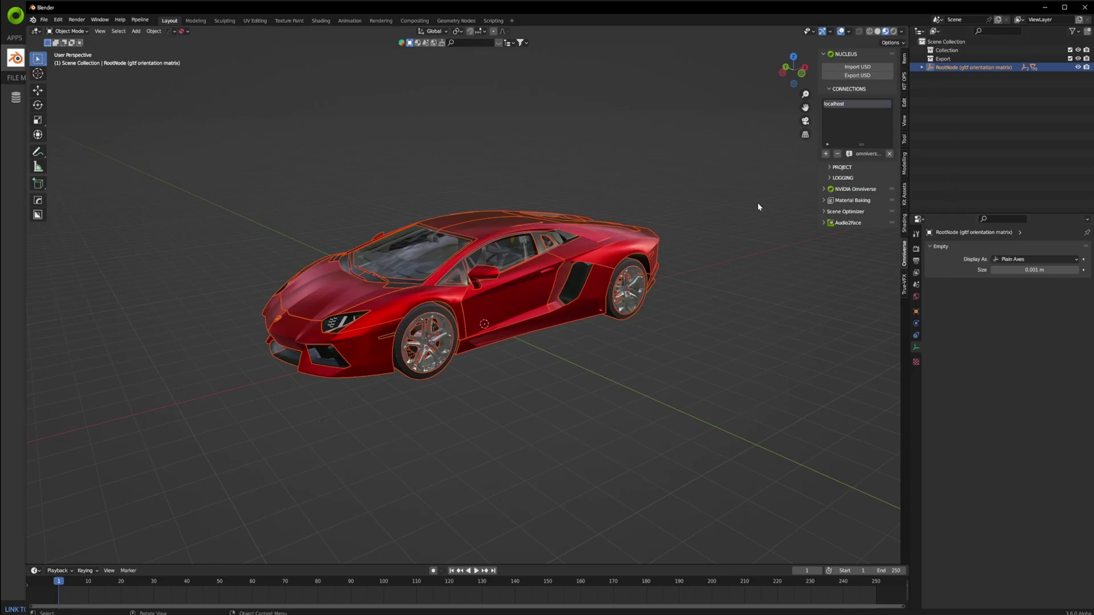
pyautogui.moveTo(506, 434); pyautogui.dragTo(570, 337, button='middle')
pyautogui.scroll(6, 559, 331)
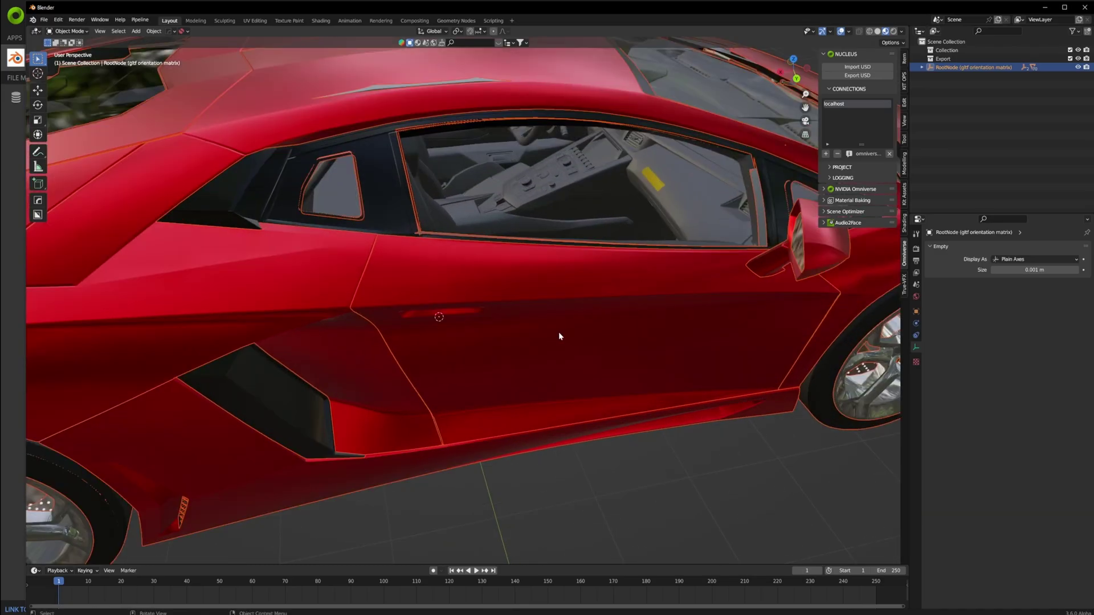
pyautogui.scroll(-7, 571, 336)
pyautogui.press('g')
pyautogui.click(593, 346)
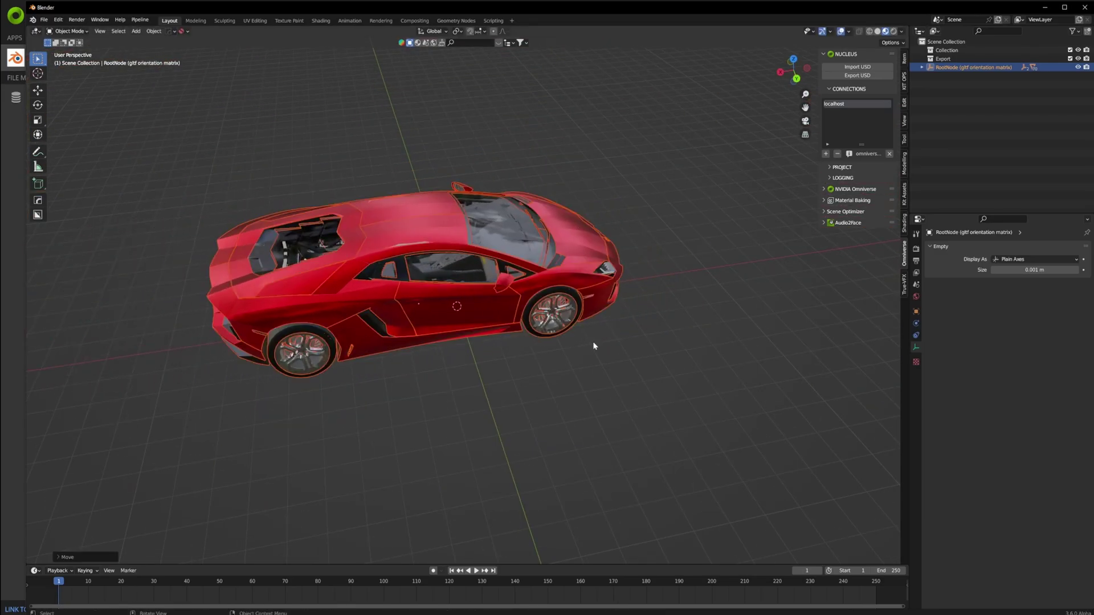
pyautogui.moveTo(593, 345); pyautogui.dragTo(547, 342, button='middle')
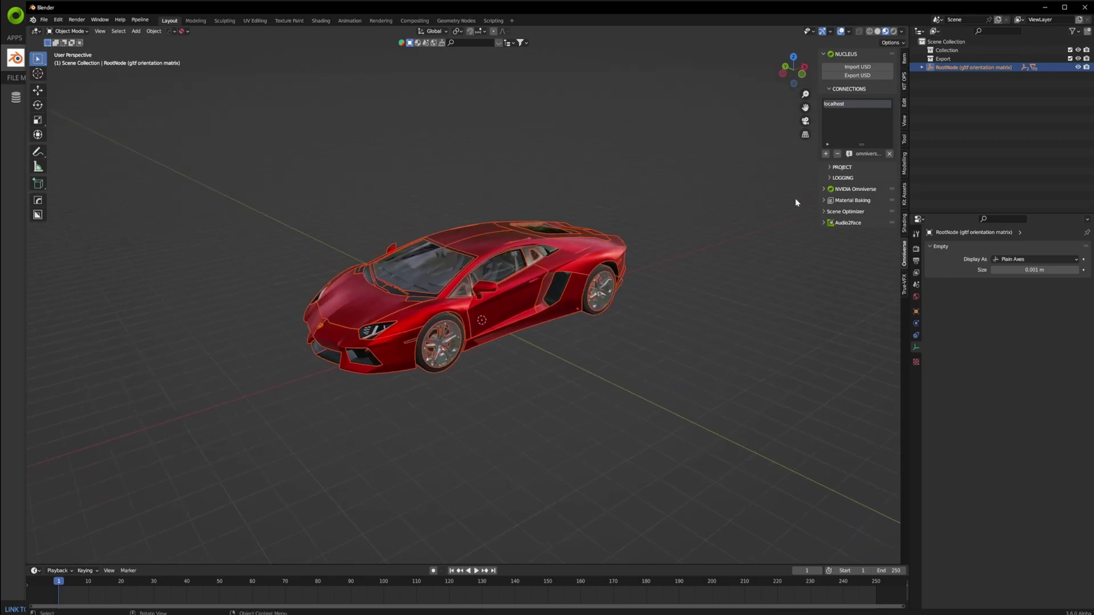
# - In the USD export browser, create a folder named 'car' under omniverse://localhost/Projects
pyautogui.click(858, 76)
pyautogui.click(696, 101)
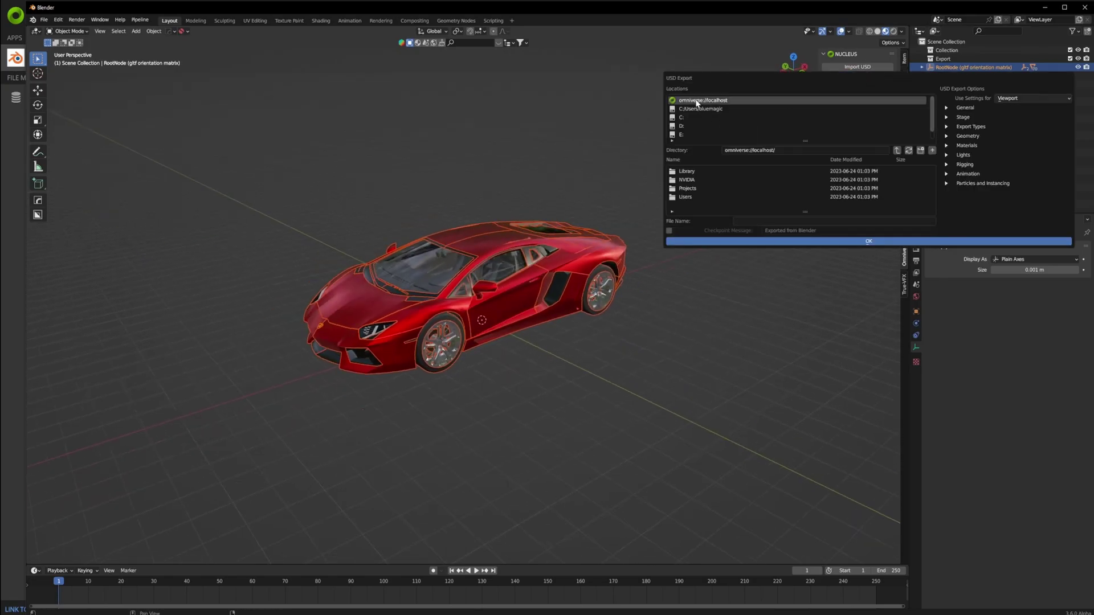
pyautogui.doubleClick(684, 188)
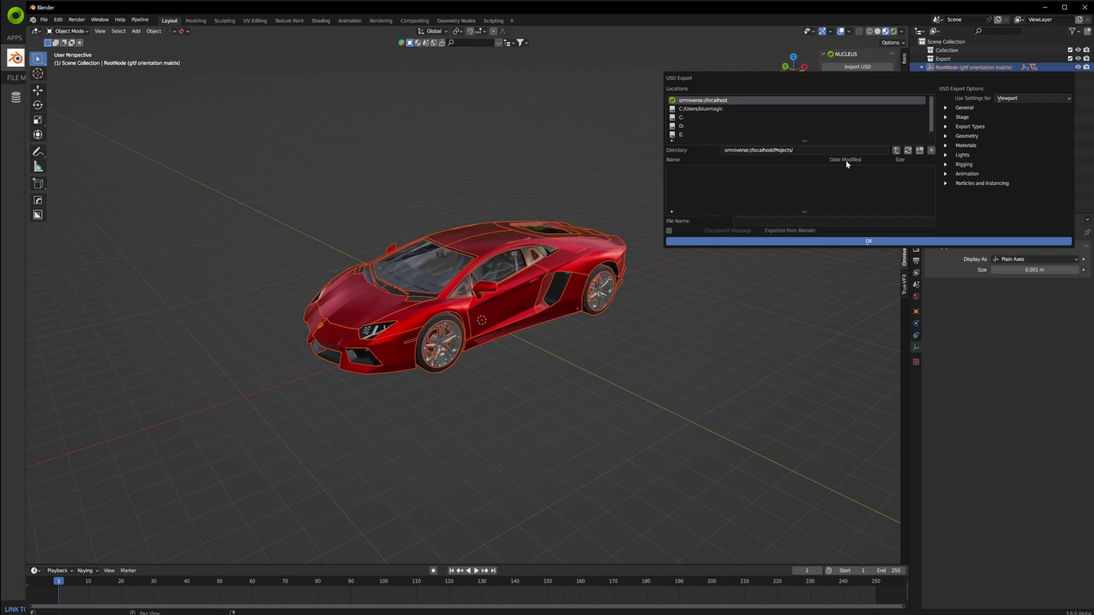
pyautogui.click(919, 150)
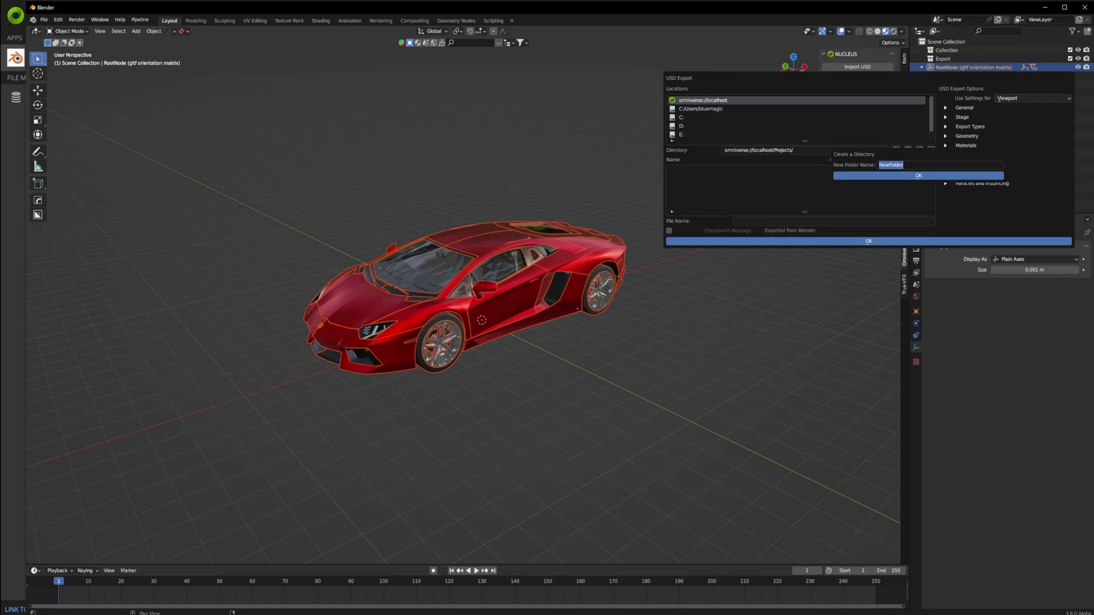
pyautogui.write('car')
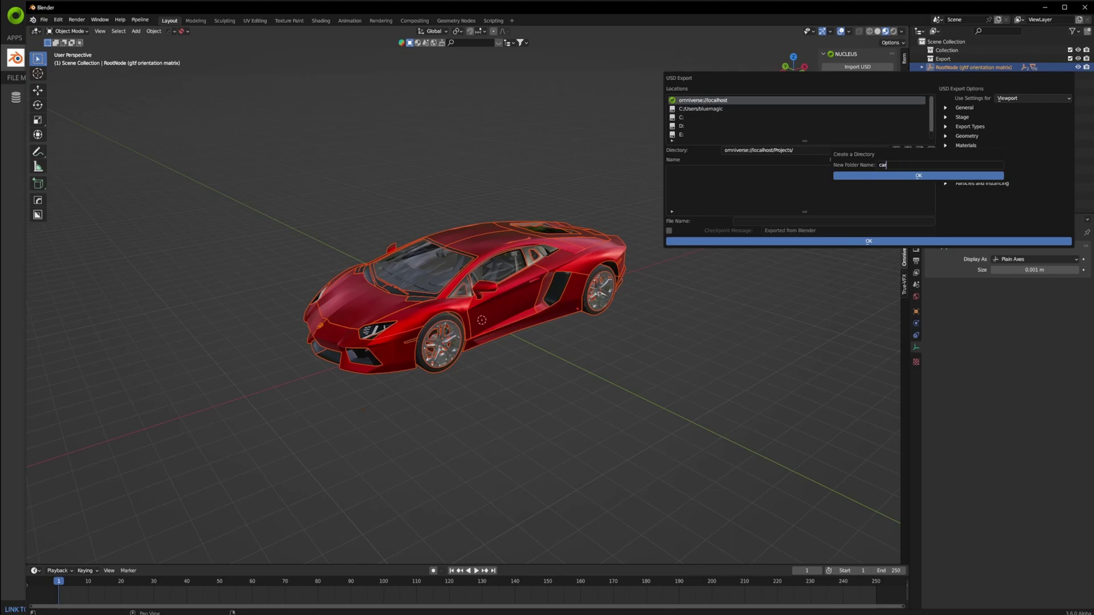
pyautogui.click(923, 176)
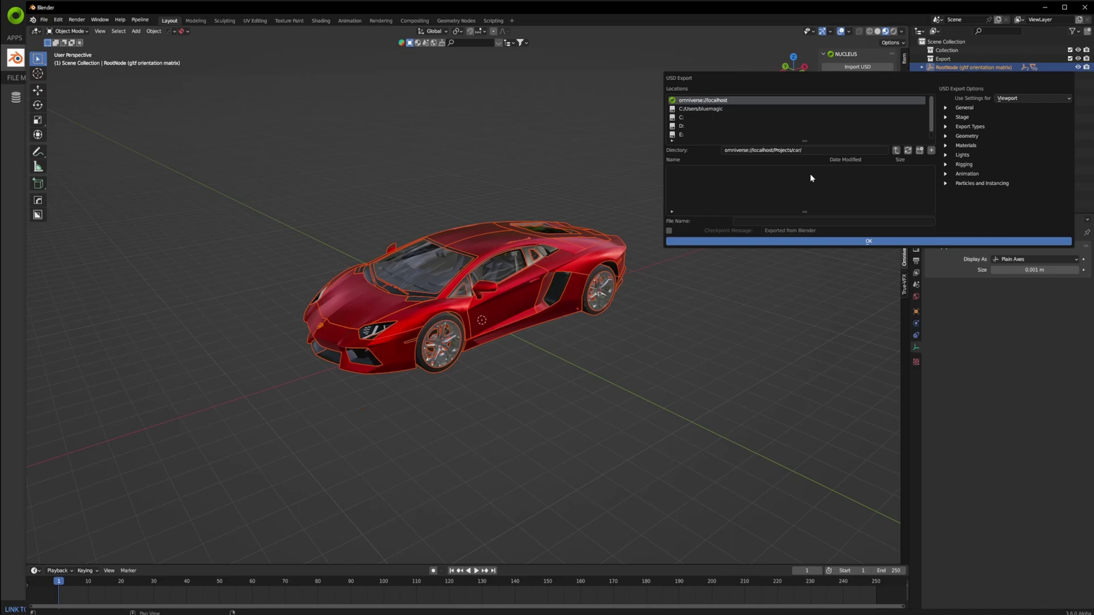
# - Export the car as 'lambo', then deselect it and close the finished plugin installer
pyautogui.click(773, 221)
pyautogui.write('lambo')
pyautogui.click(767, 242)
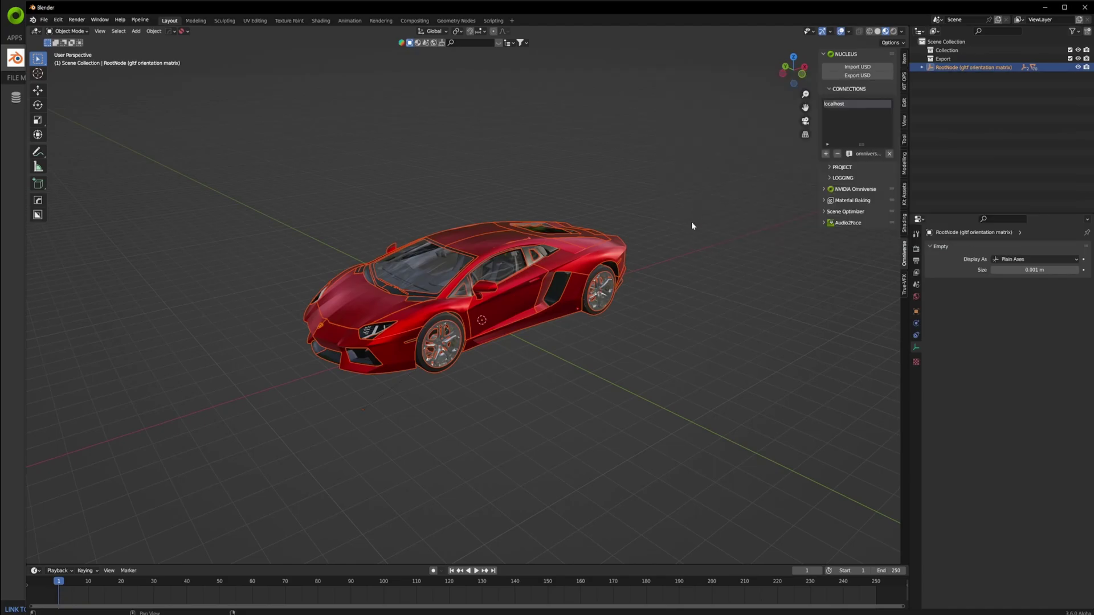
pyautogui.click(691, 493)
pyautogui.moveTo(692, 494); pyautogui.dragTo(549, 403, button='middle')
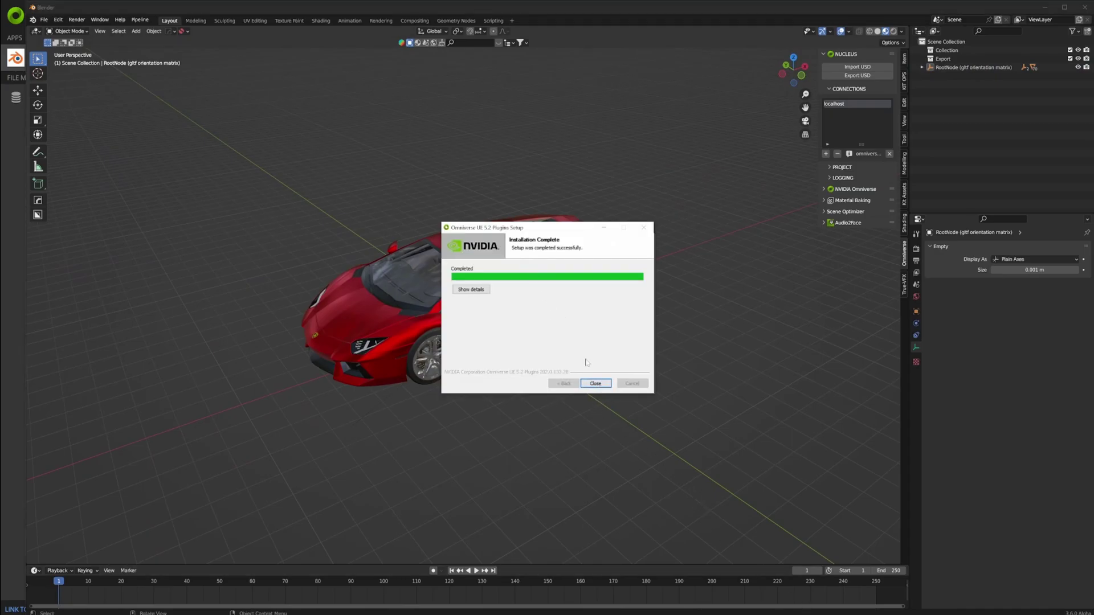
pyautogui.click(596, 383)
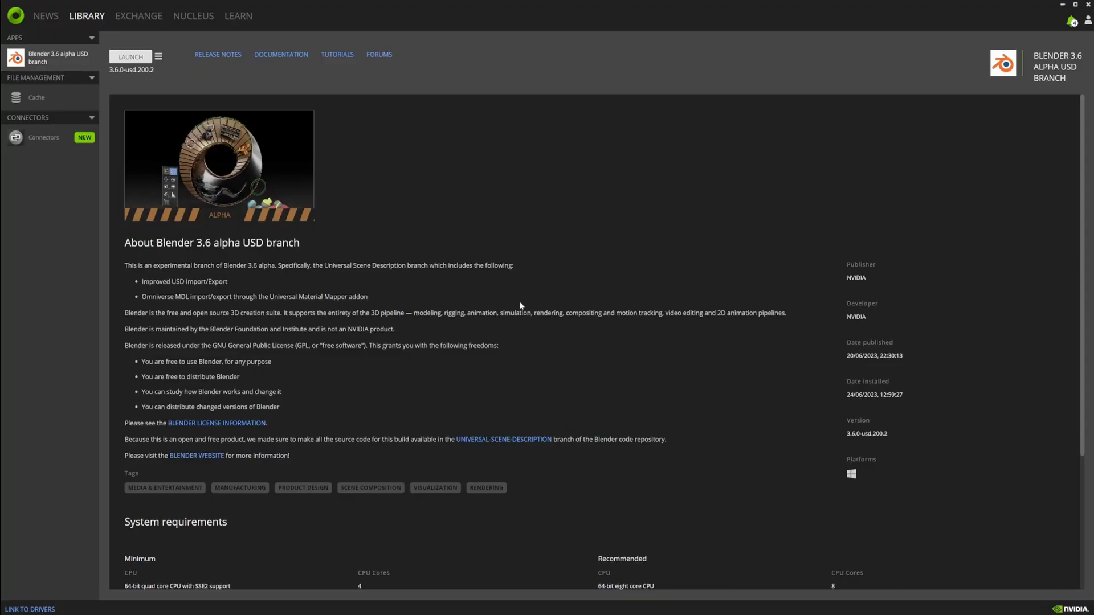
# - Browse localhost/Projects/car in the Nucleus tab and select lambo.usd to see its details
pyautogui.click(140, 16)
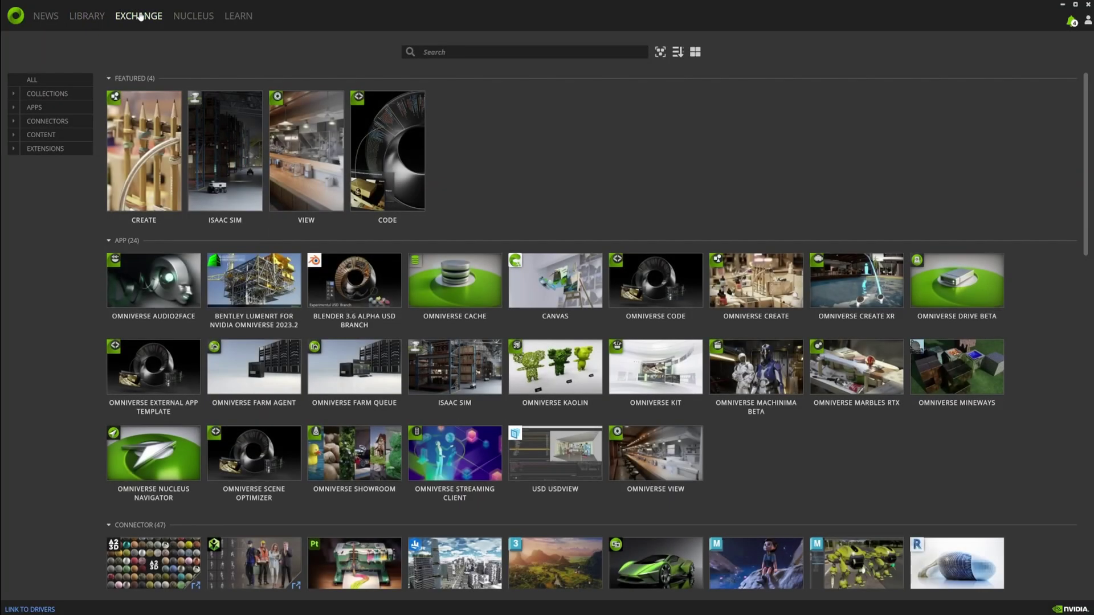
pyautogui.click(193, 16)
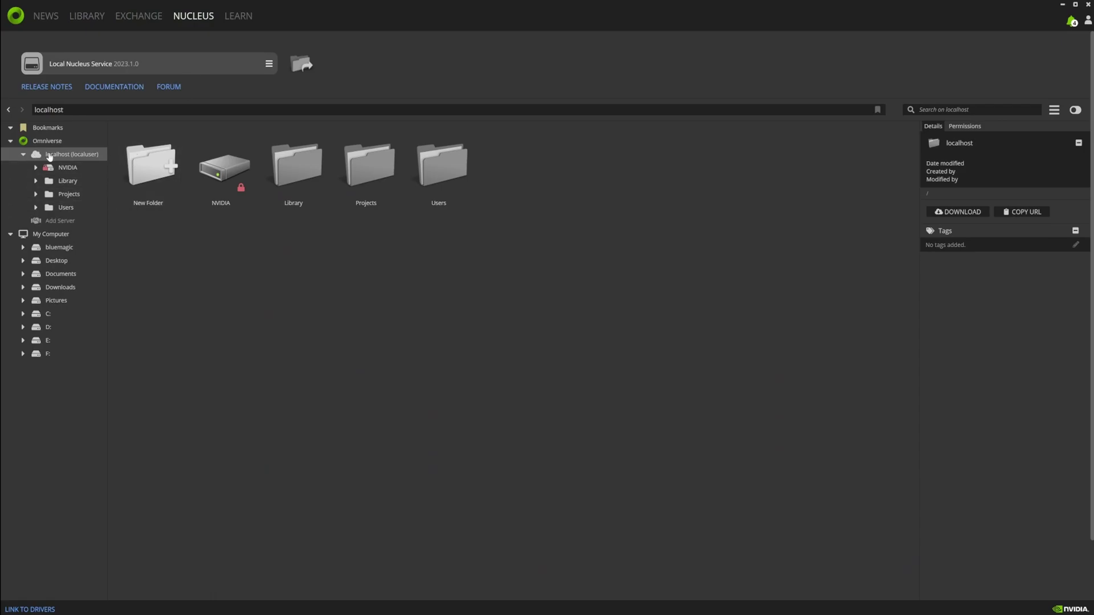
pyautogui.click(35, 194)
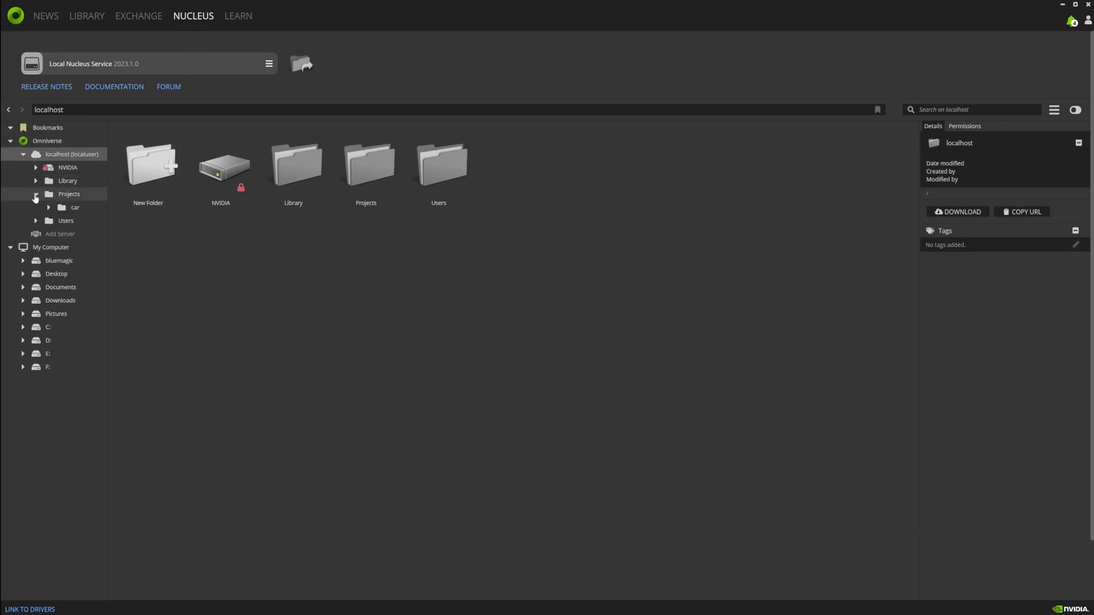
pyautogui.click(73, 208)
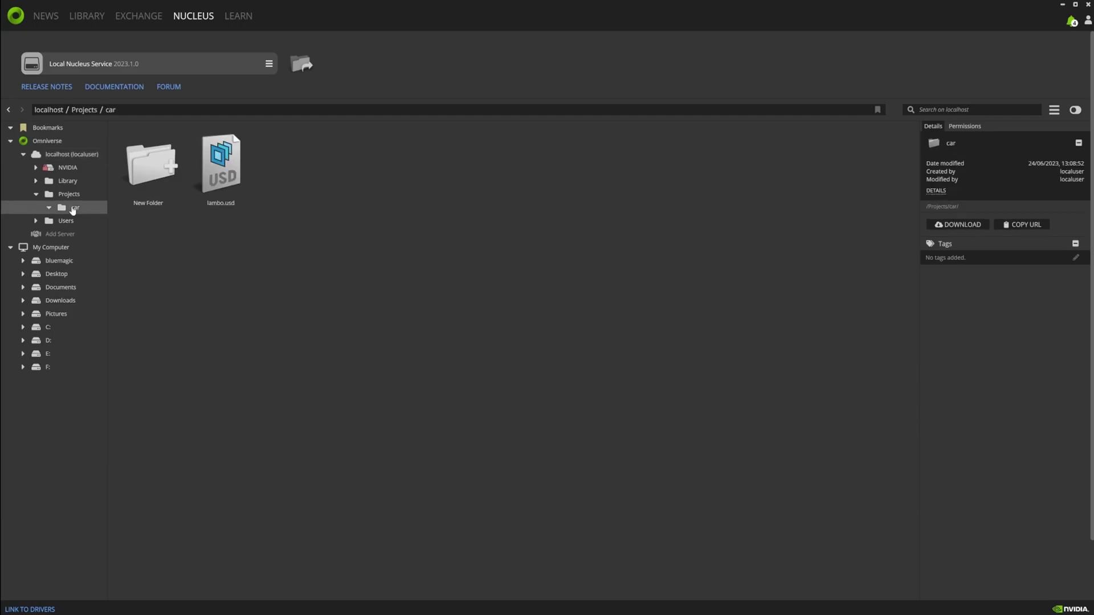
pyautogui.click(221, 176)
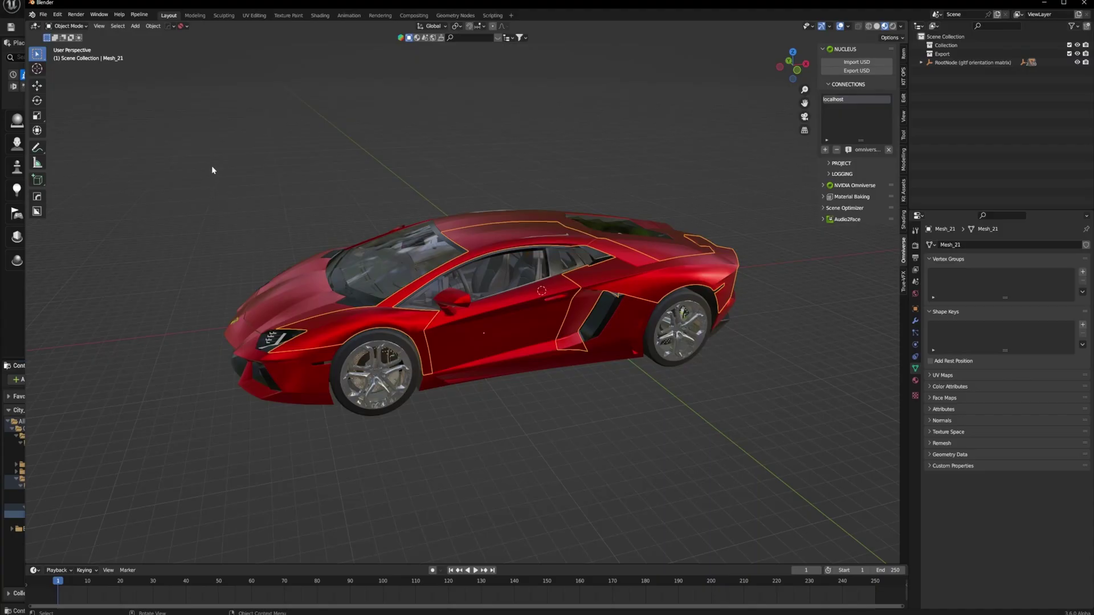
# - Box-select every car part, check its 12.5 × 2.59 × 2.91 m transform, then return to Omniverse
pyautogui.moveTo(209, 157); pyautogui.dragTo(792, 447)
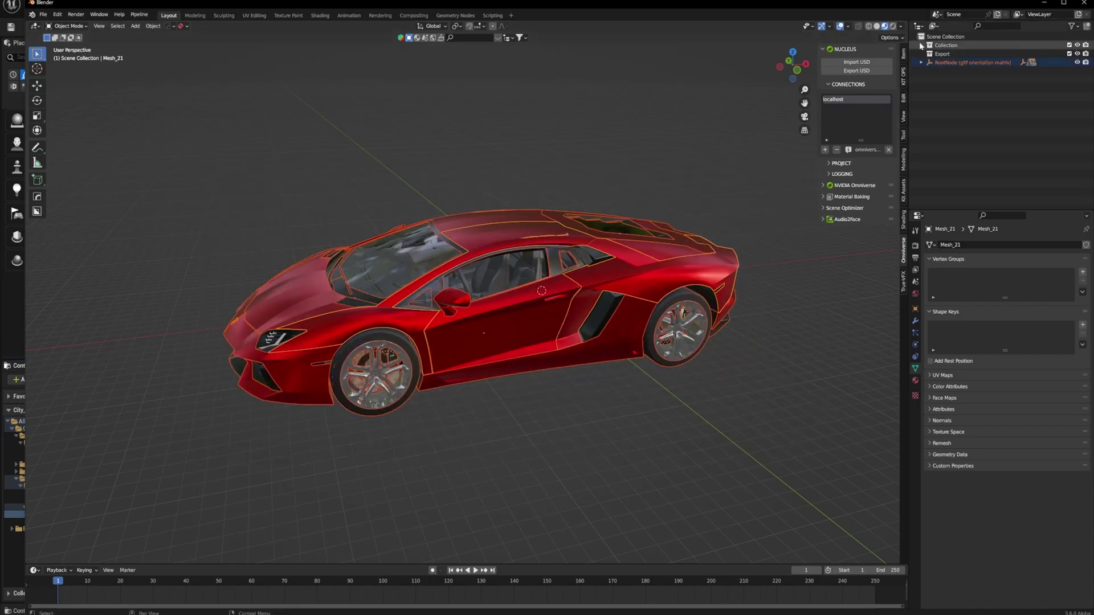
pyautogui.click(904, 54)
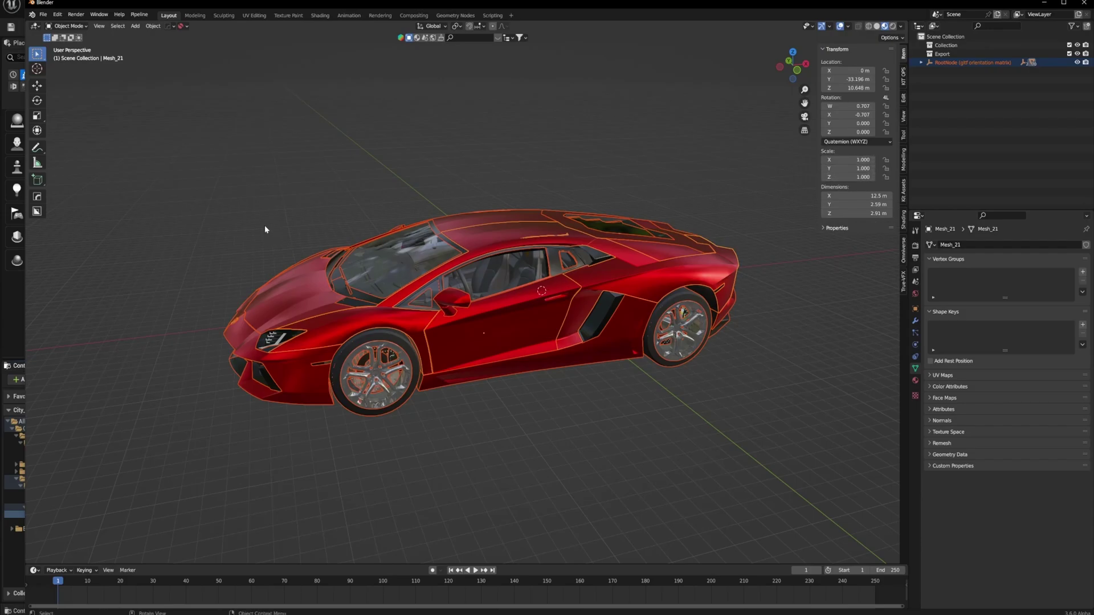
pyautogui.moveTo(226, 185); pyautogui.dragTo(766, 409)
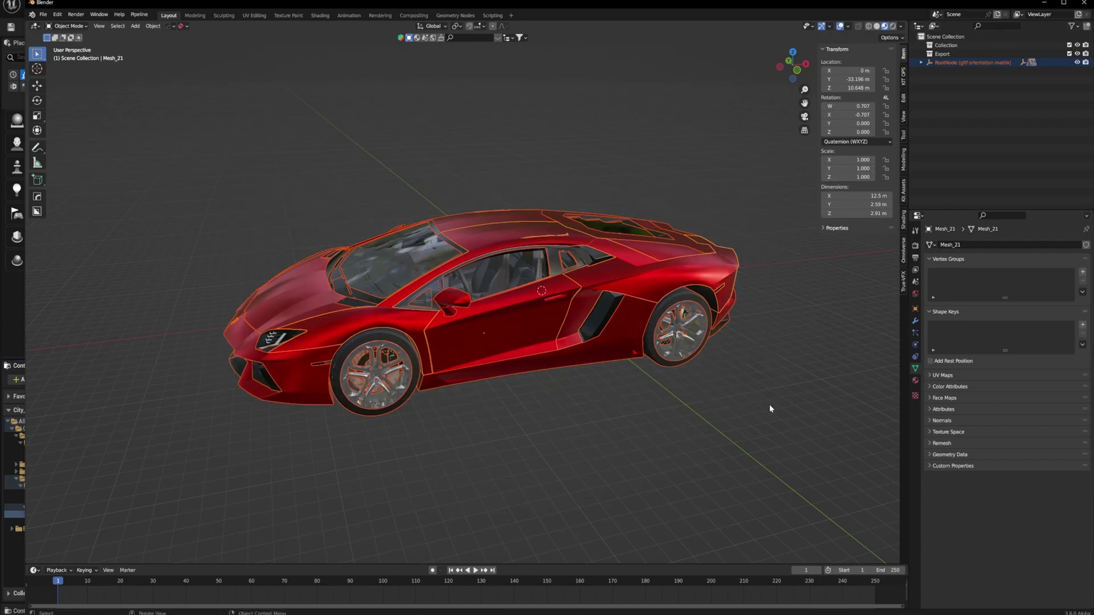
pyautogui.click(904, 251)
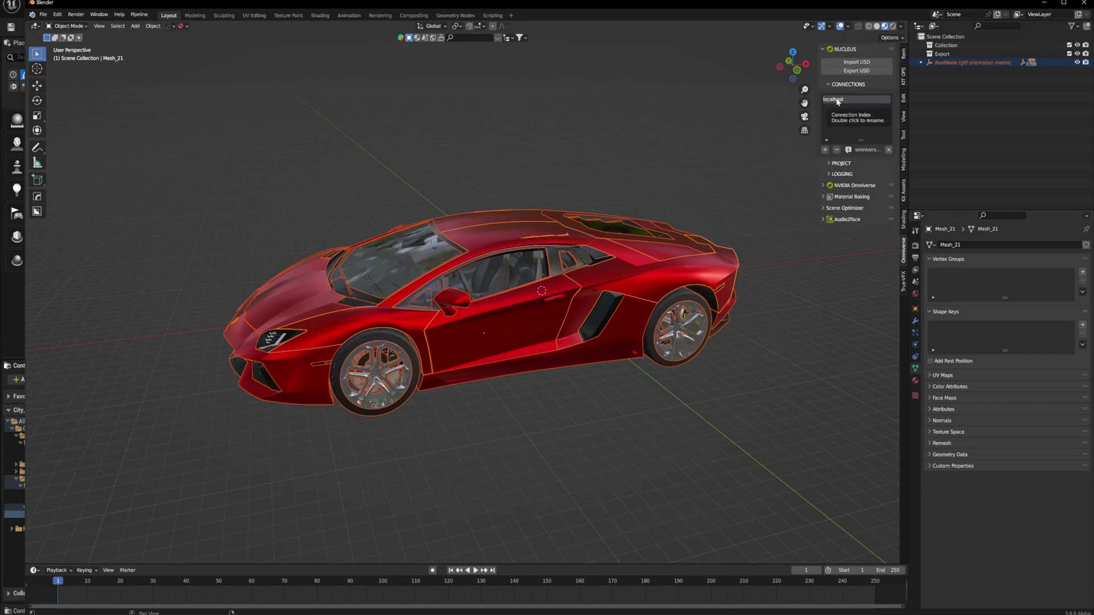
# - In the USD export dialog, confirm the export directory, the lambo.usd file name and material path
pyautogui.click(858, 71)
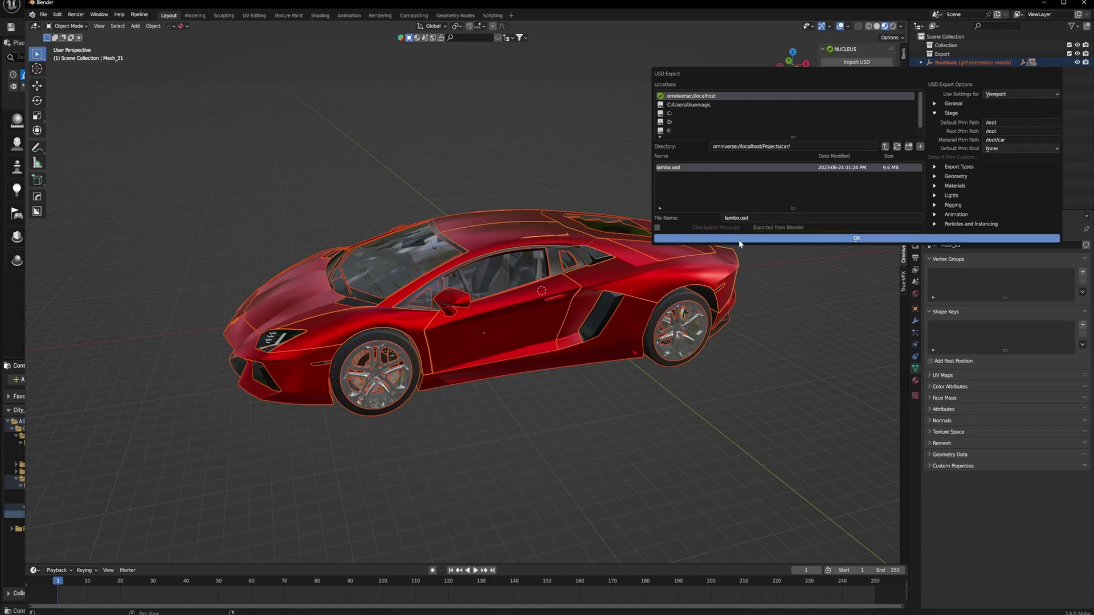
pyautogui.click(741, 148)
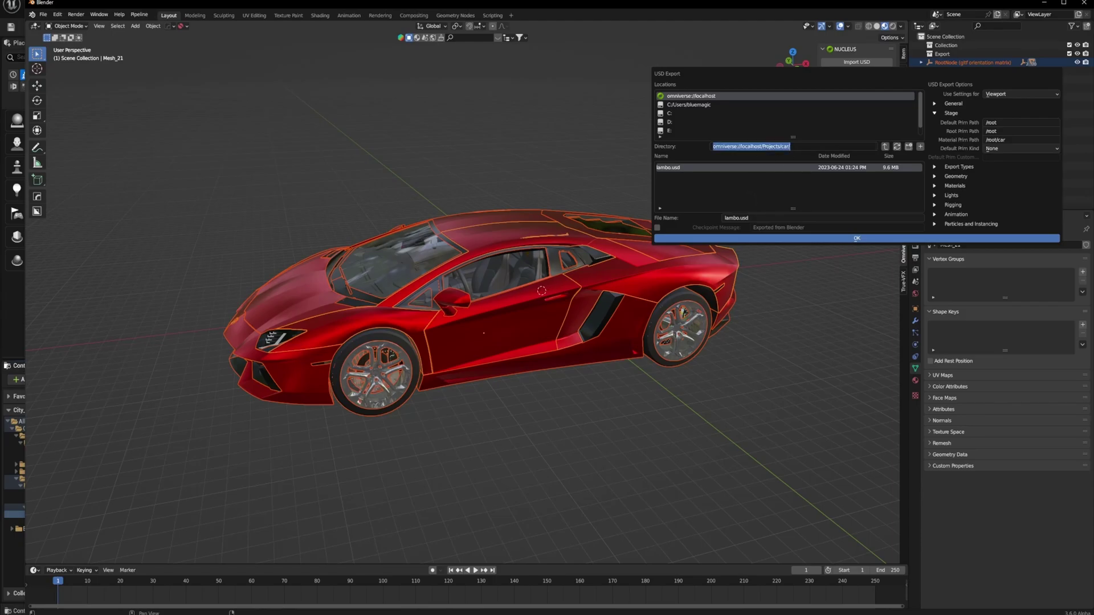
pyautogui.click(748, 221)
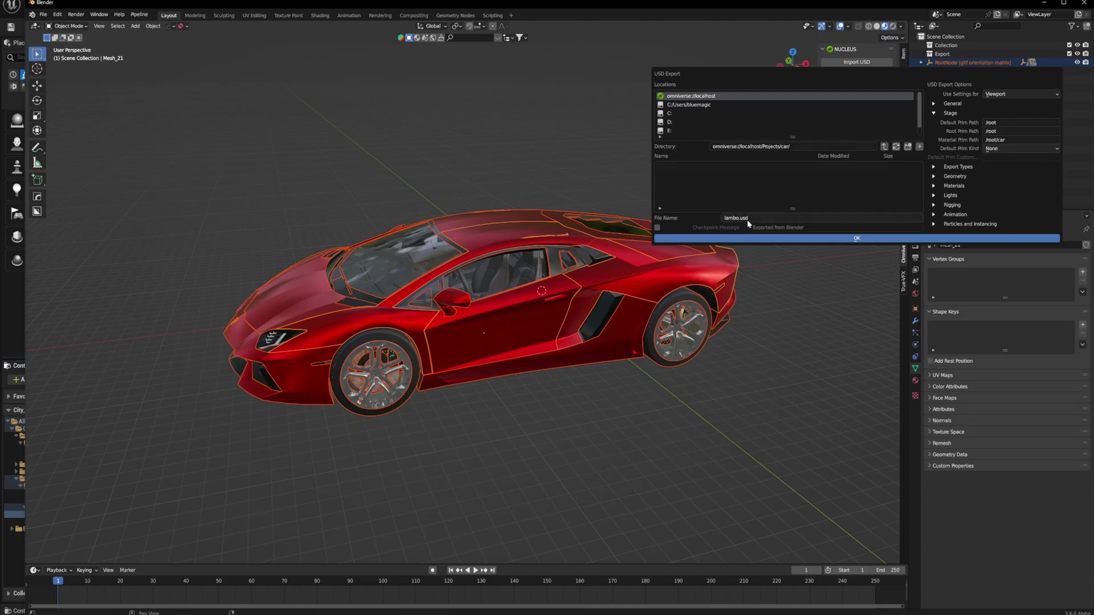
pyautogui.click(749, 219)
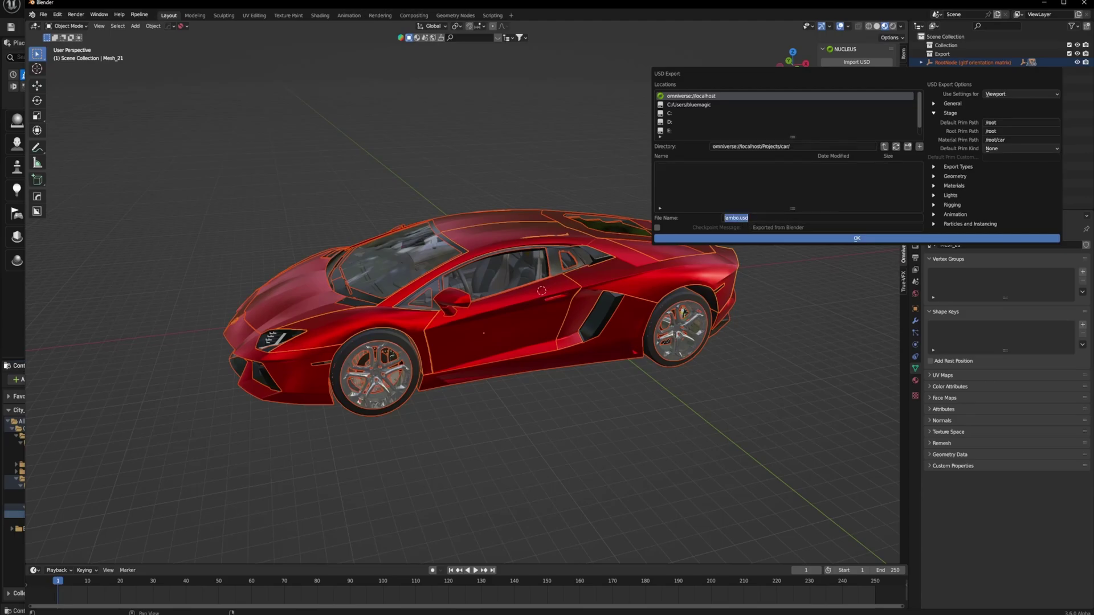
pyautogui.click(1008, 141)
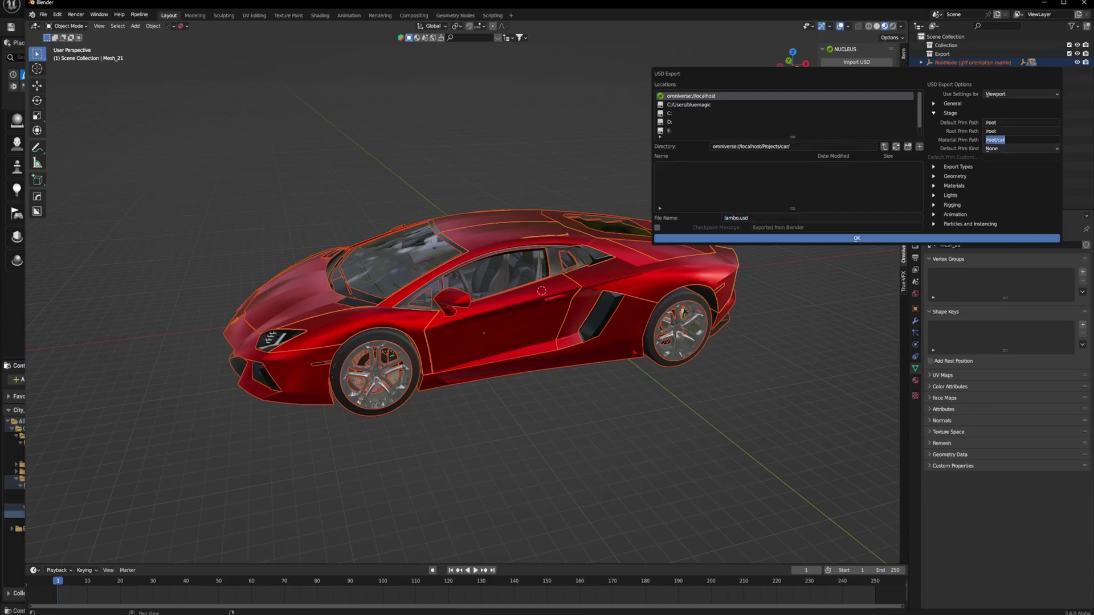
# - Review General, Export Types, Geometry and Materials options, then export lambo.usd to the car folder
pyautogui.click(933, 104)
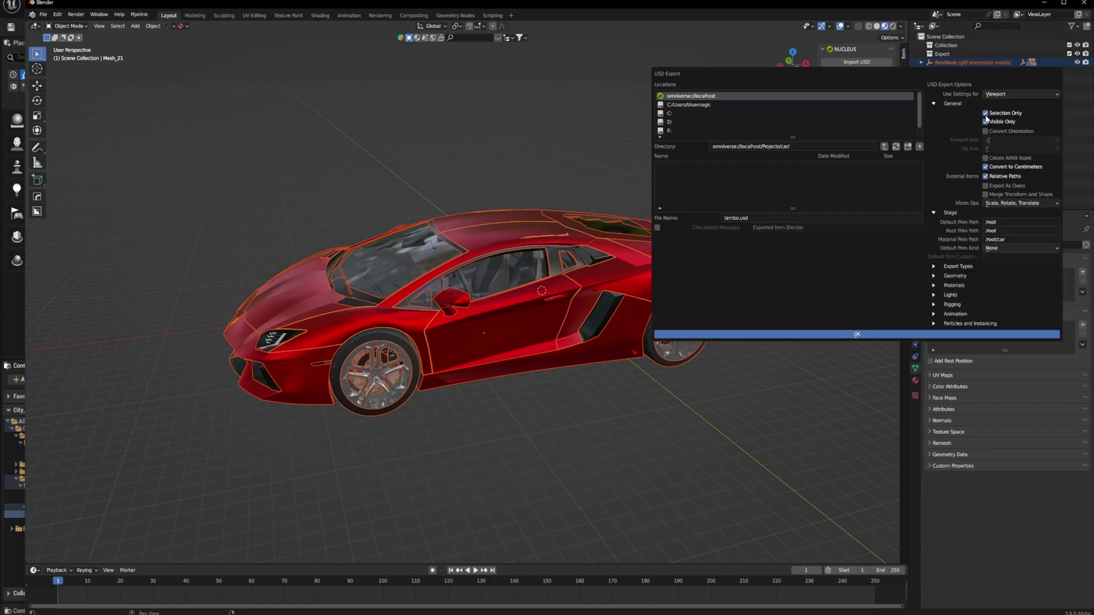
pyautogui.click(934, 105)
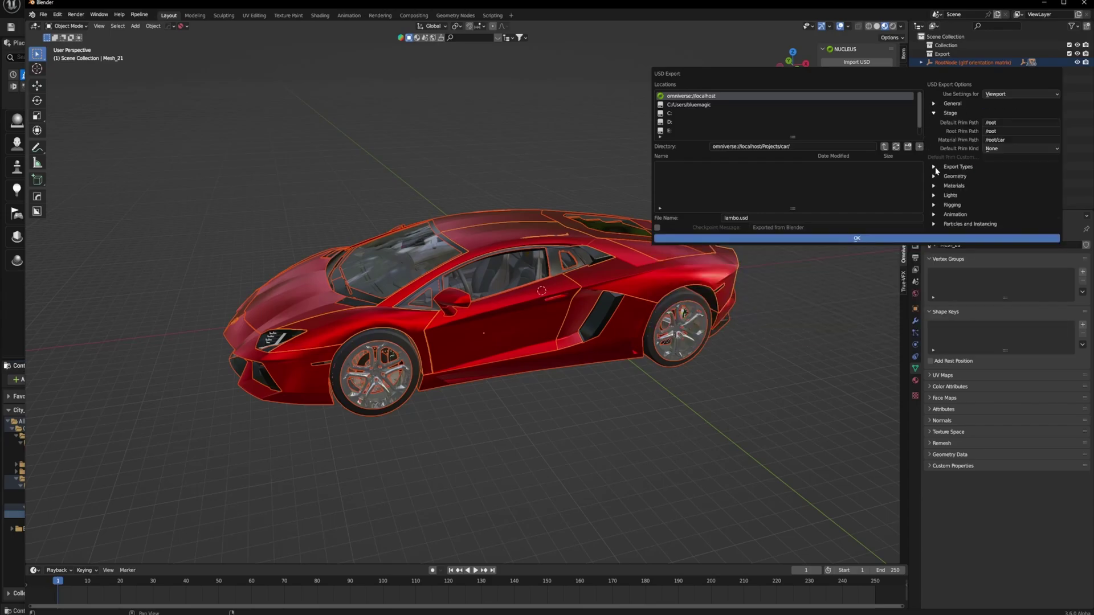
pyautogui.click(934, 167)
pyautogui.click(934, 167)
pyautogui.click(934, 177)
pyautogui.click(934, 177)
pyautogui.click(934, 186)
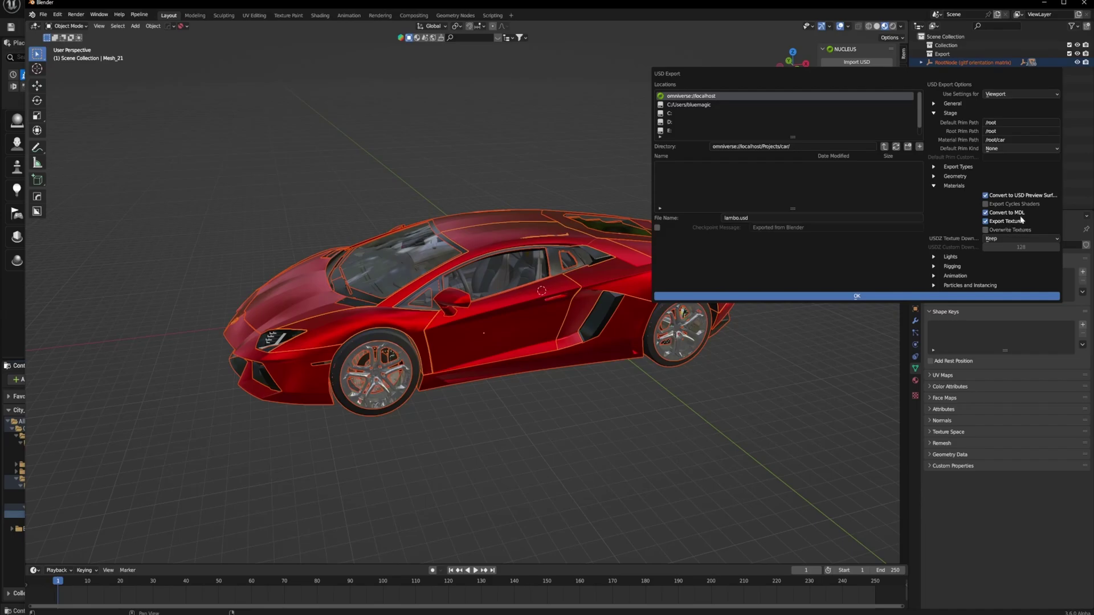
pyautogui.click(935, 186)
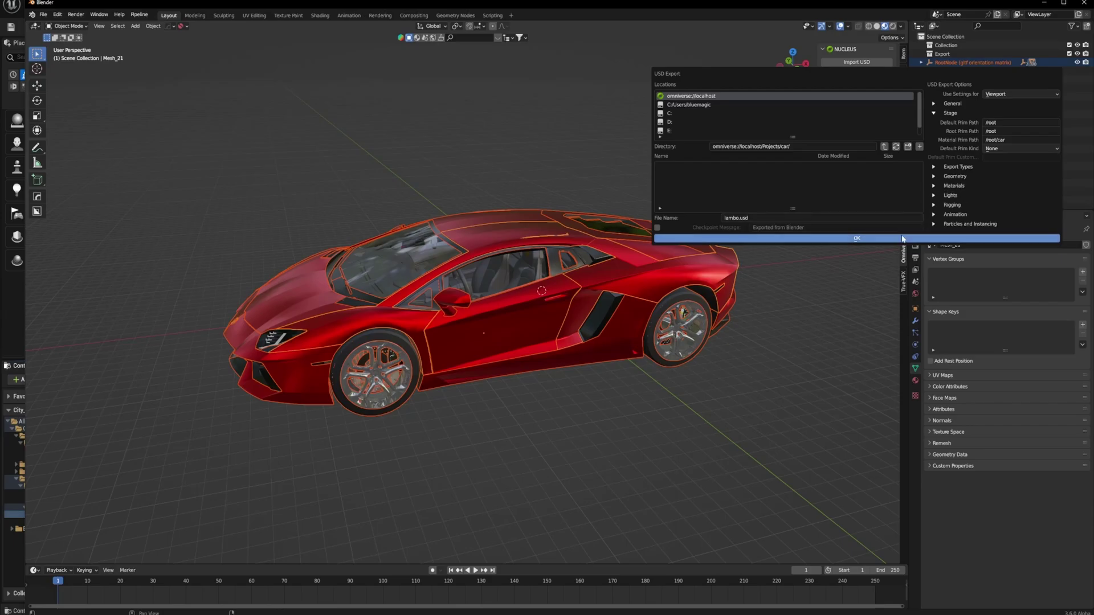
pyautogui.click(880, 239)
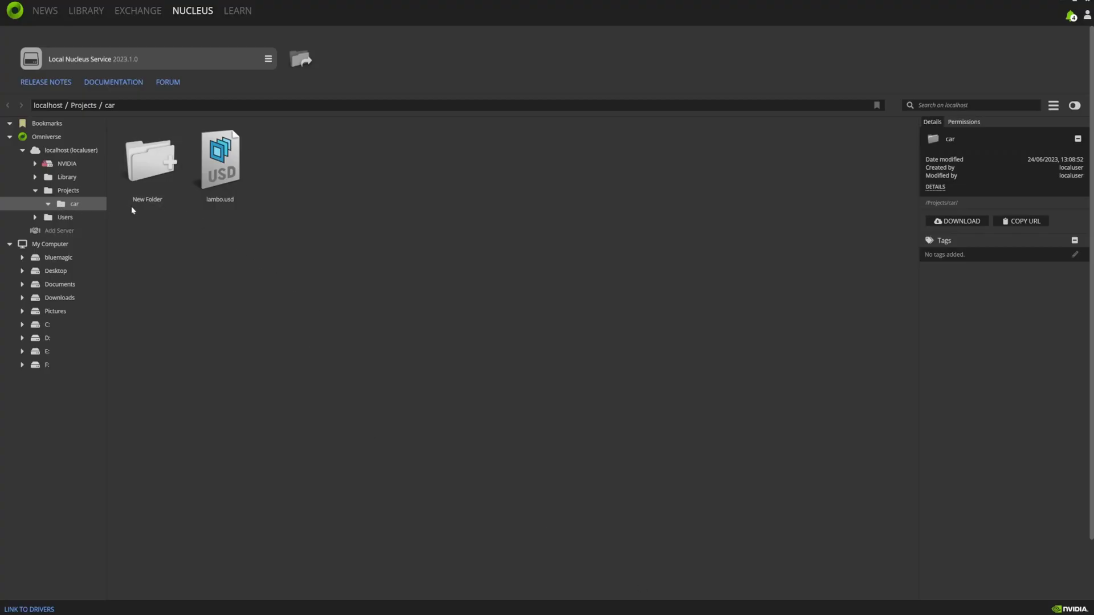
# - Select the updated lambo.usd in localhost/Projects/car to view its details
pyautogui.click(228, 171)
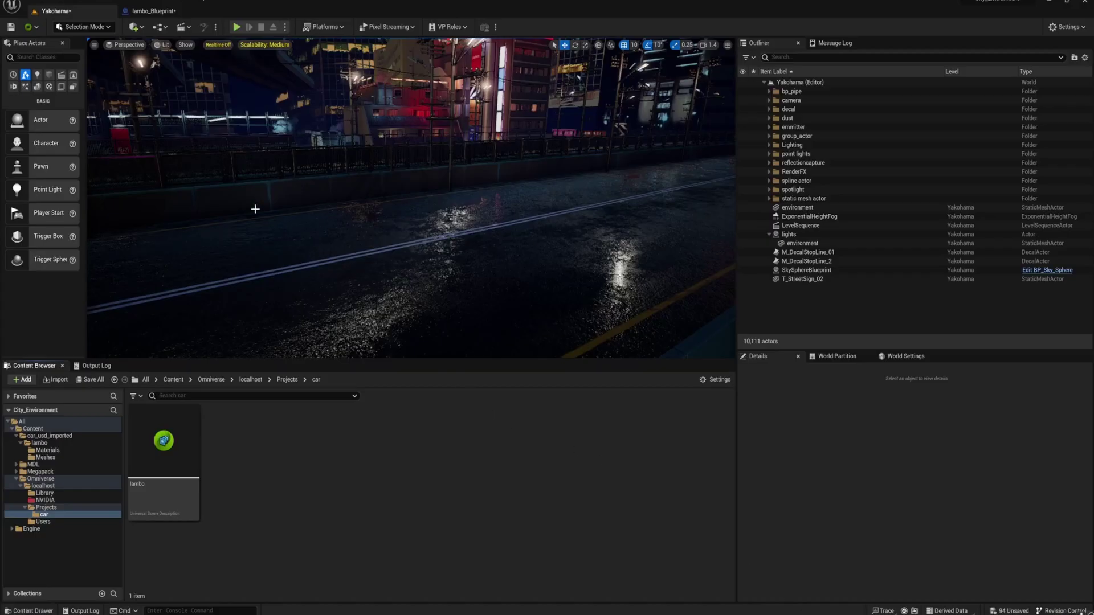
# - Browse to Omniverse/localhost/Projects/car and drag the lambo USD asset into the night city level
pyautogui.click(22, 487)
pyautogui.click(21, 486)
pyautogui.click(22, 480)
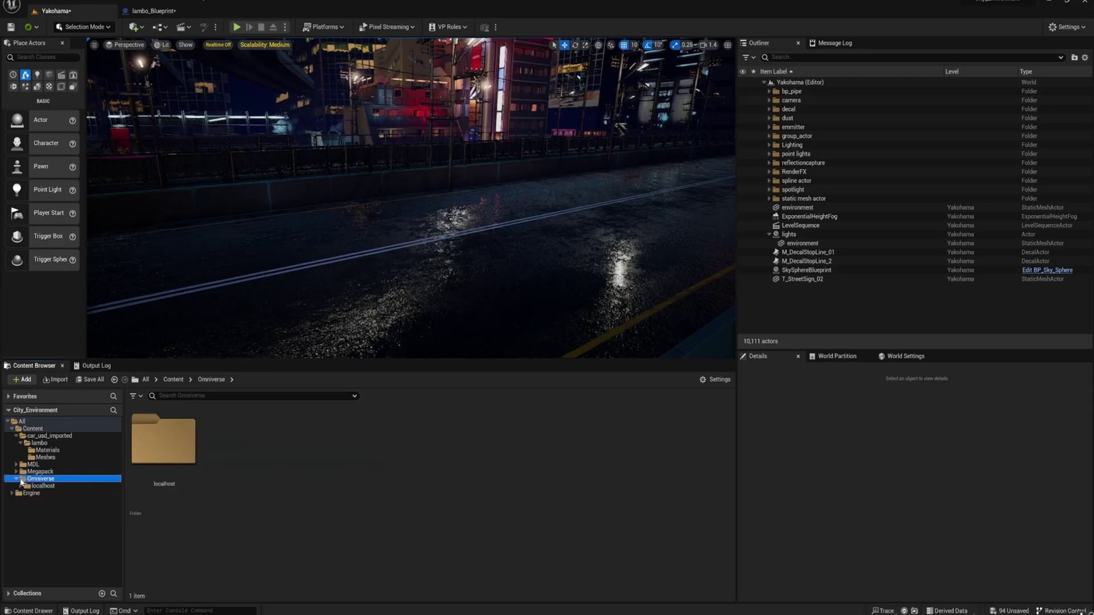
pyautogui.click(16, 479)
pyautogui.click(32, 27)
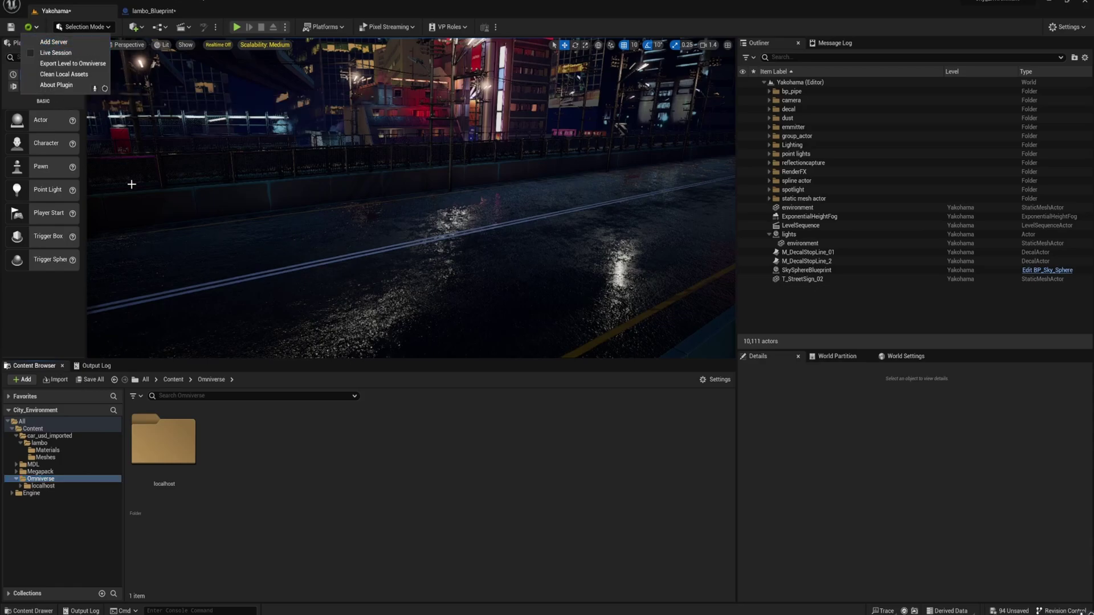
pyautogui.click(248, 488)
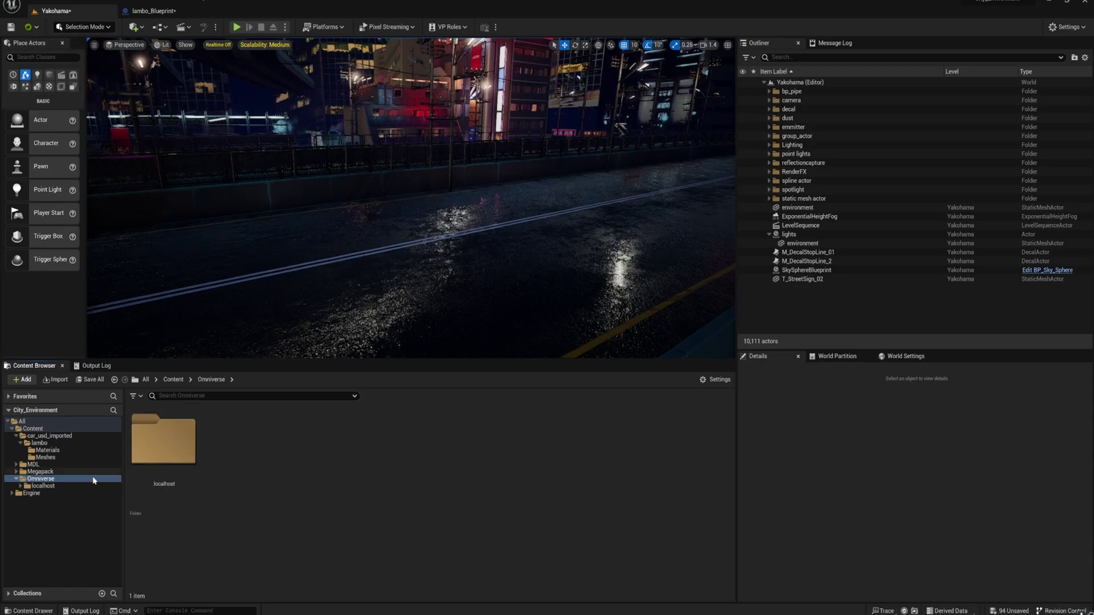
pyautogui.click(41, 486)
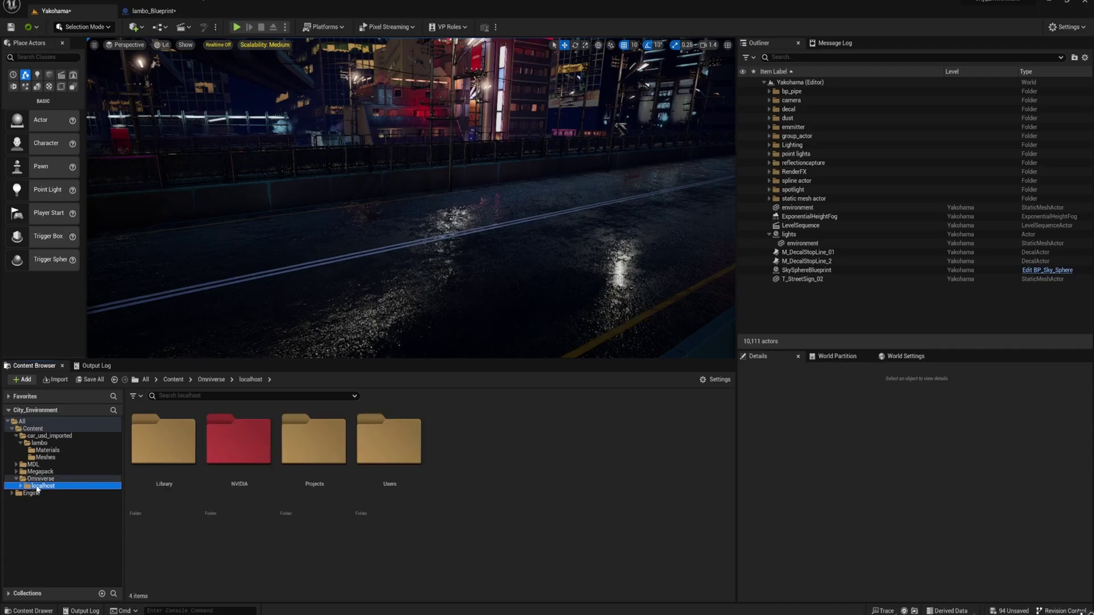
pyautogui.doubleClick(317, 442)
pyautogui.doubleClick(157, 442)
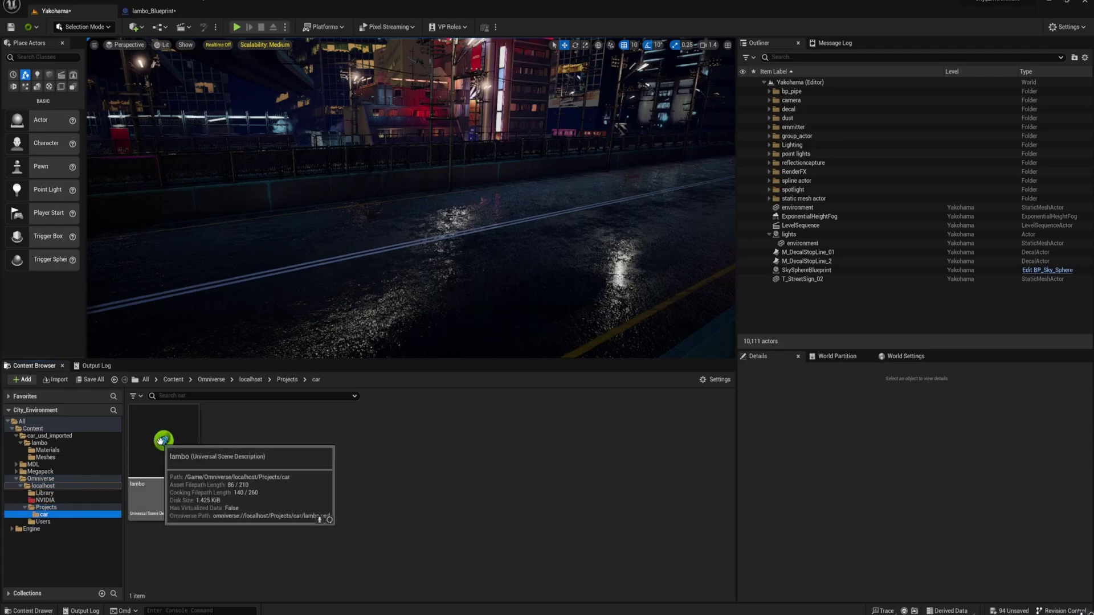
pyautogui.moveTo(192, 439); pyautogui.dragTo(367, 288)
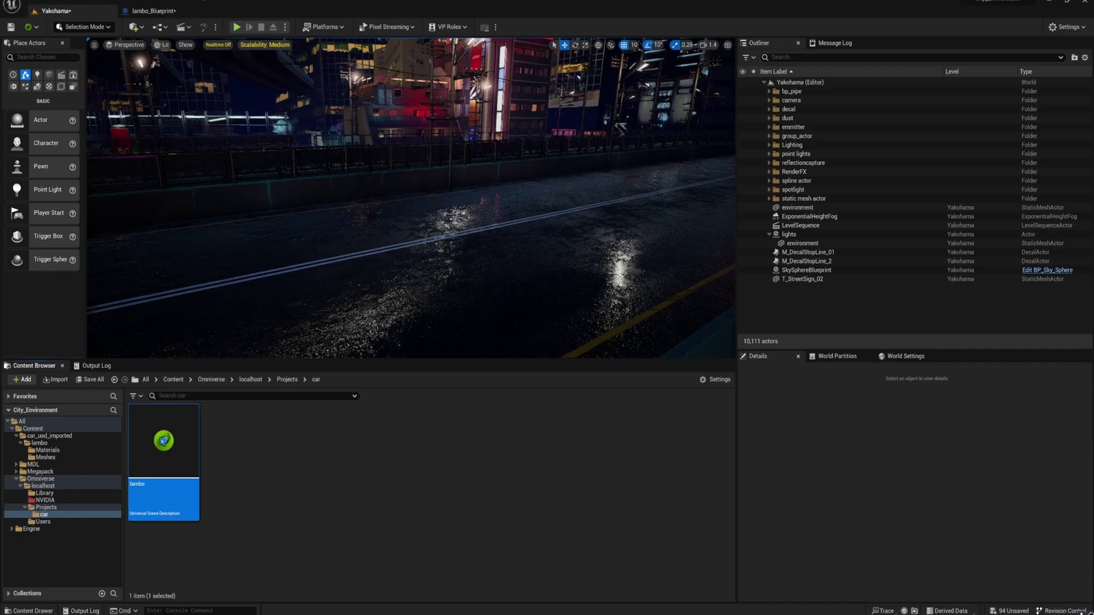
# - Select the lambo actor in the Outliner, expand its RootNode hierarchy and focus on the car
pyautogui.click(429, 245)
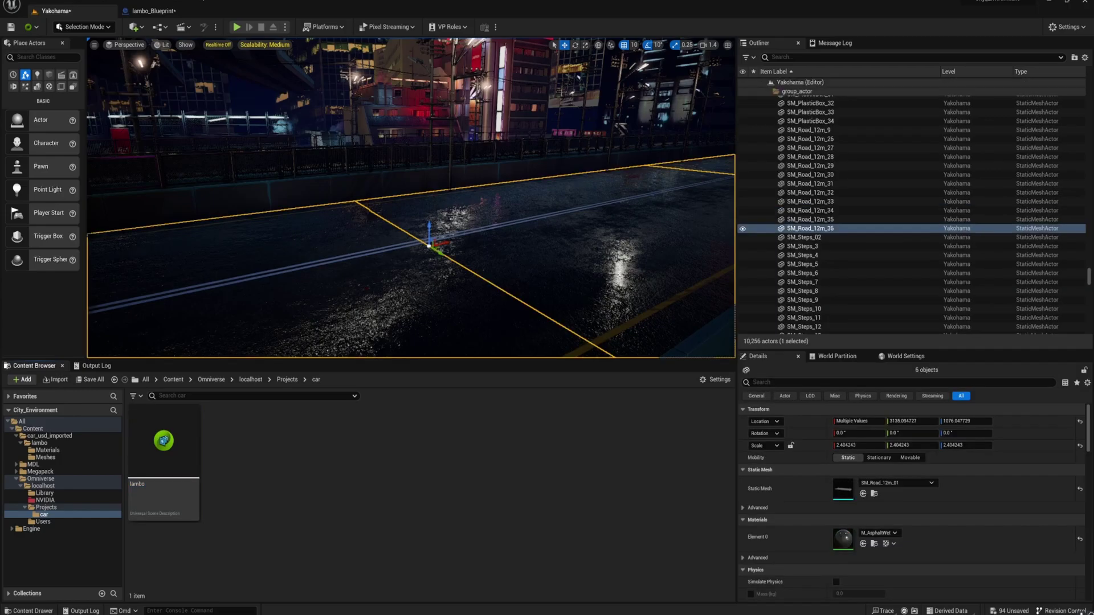
pyautogui.click(1051, 176)
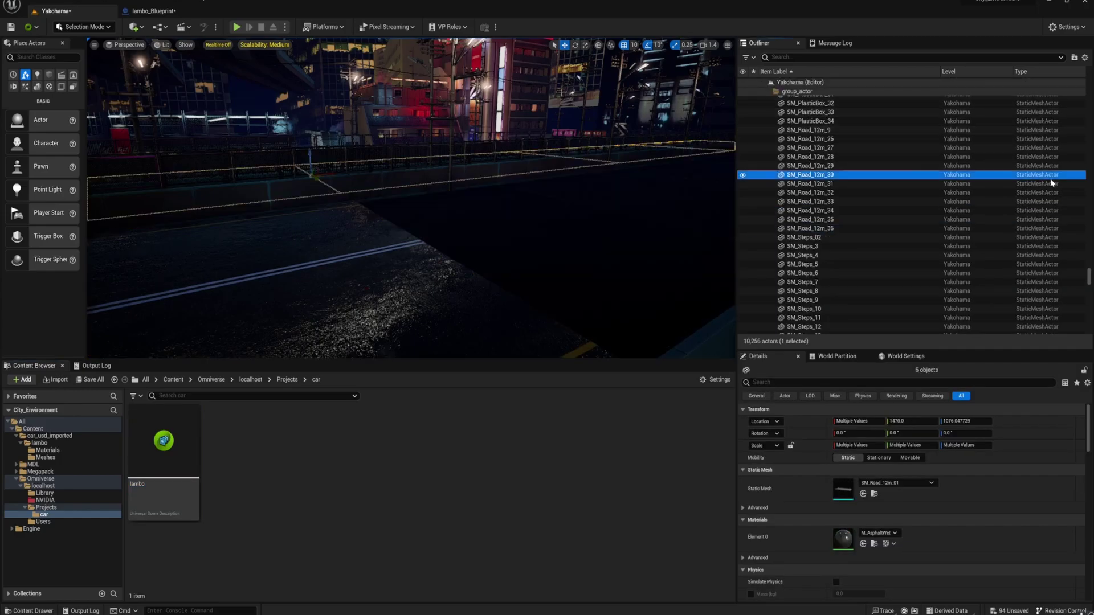
pyautogui.moveTo(1089, 275); pyautogui.dragTo(1089, 83)
pyautogui.click(769, 136)
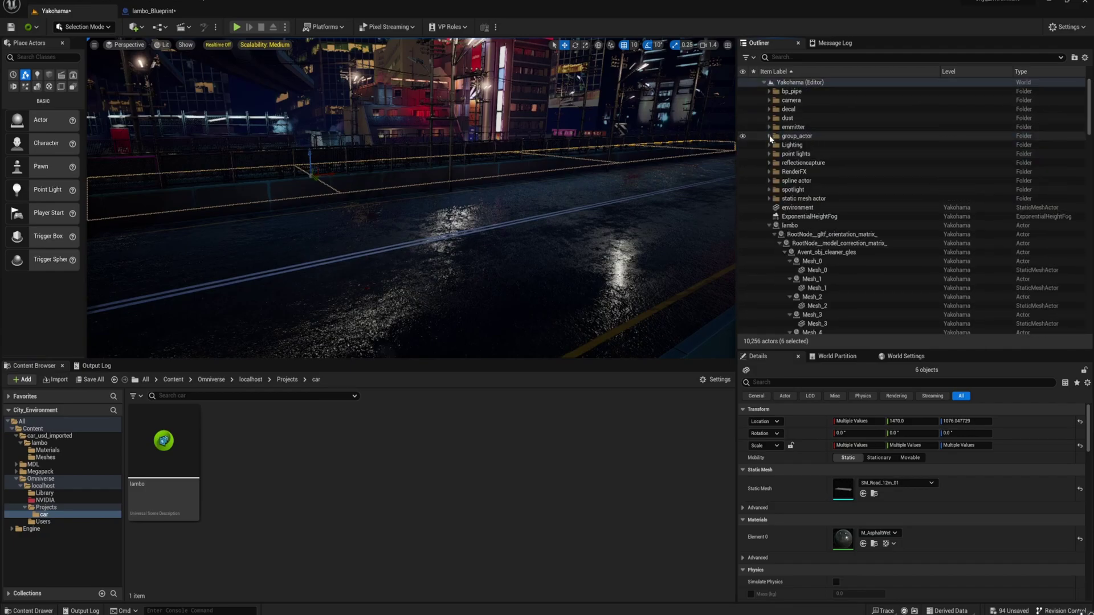
pyautogui.click(788, 225)
pyautogui.click(769, 225)
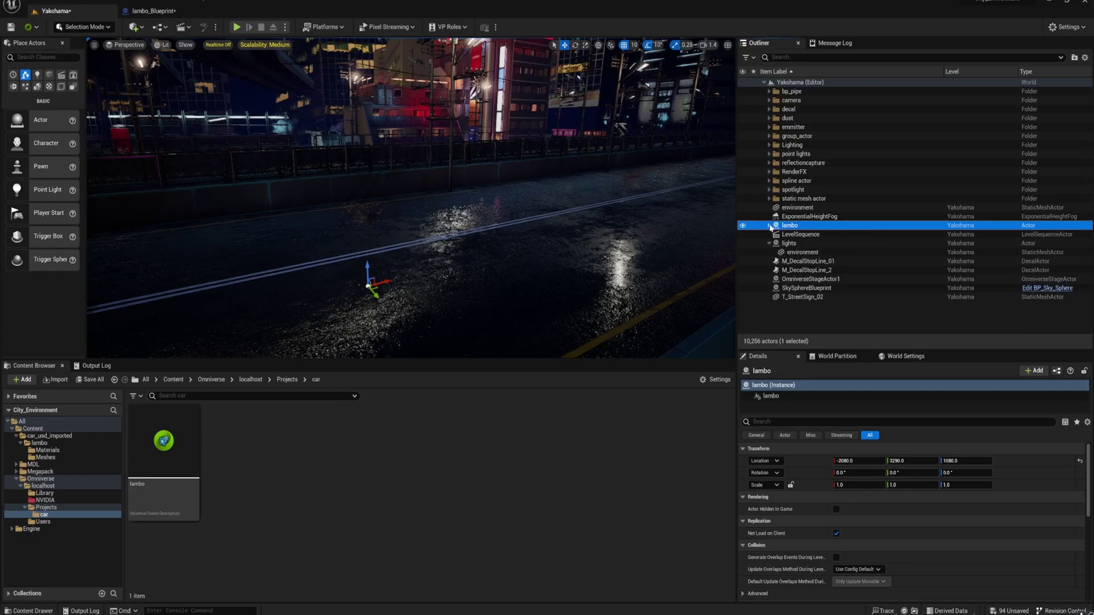
pyautogui.click(770, 225)
pyautogui.click(798, 235)
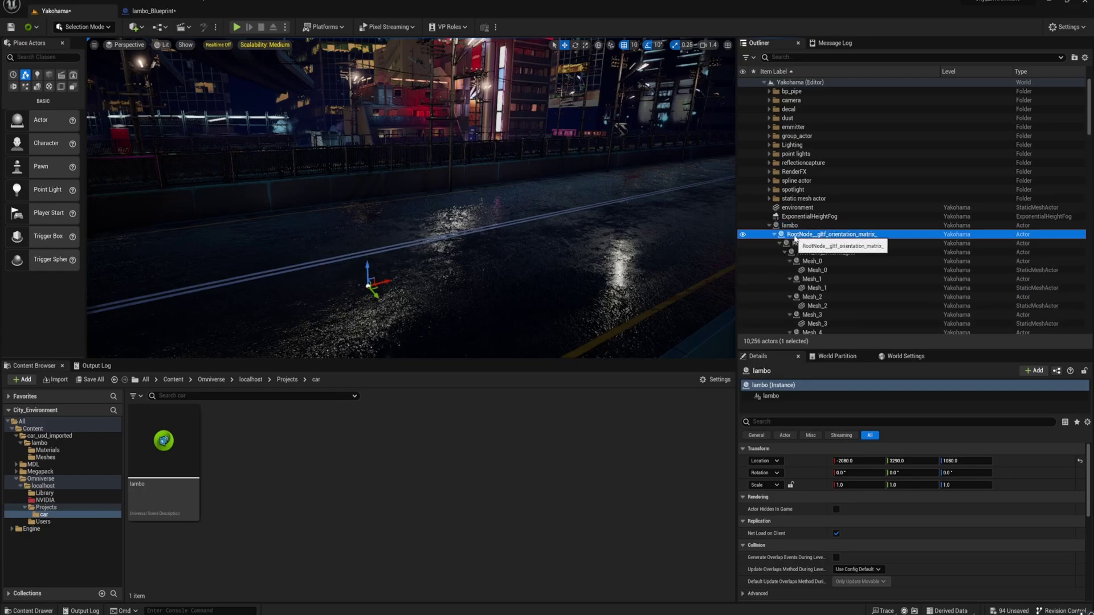
pyautogui.click(800, 243)
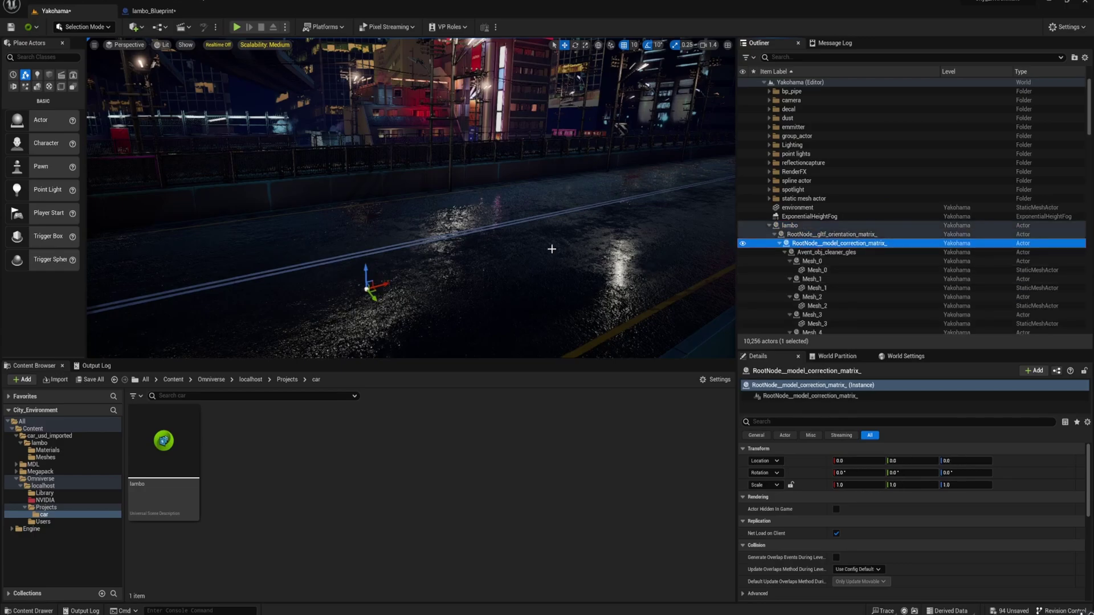
pyautogui.press('f')
# - Fly along the wet street and under the overpass looking for the car, then reselect lambo
pyautogui.moveTo(462, 245); pyautogui.dragTo(701, 251, button='right')
pyautogui.press('d')
pyautogui.scroll(-3, 410, 198)
pyautogui.moveTo(411, 198); pyautogui.dragTo(257, 179, button='right')
pyautogui.press('d')
pyautogui.press('w')
pyautogui.scroll(3, 410, 198)
pyautogui.press('d')
pyautogui.press('s')
pyautogui.press('a')
pyautogui.scroll(3, 410, 199)
pyautogui.press('s')
pyautogui.press('w')
pyautogui.moveTo(485, 228); pyautogui.dragTo(470, 229, button='right')
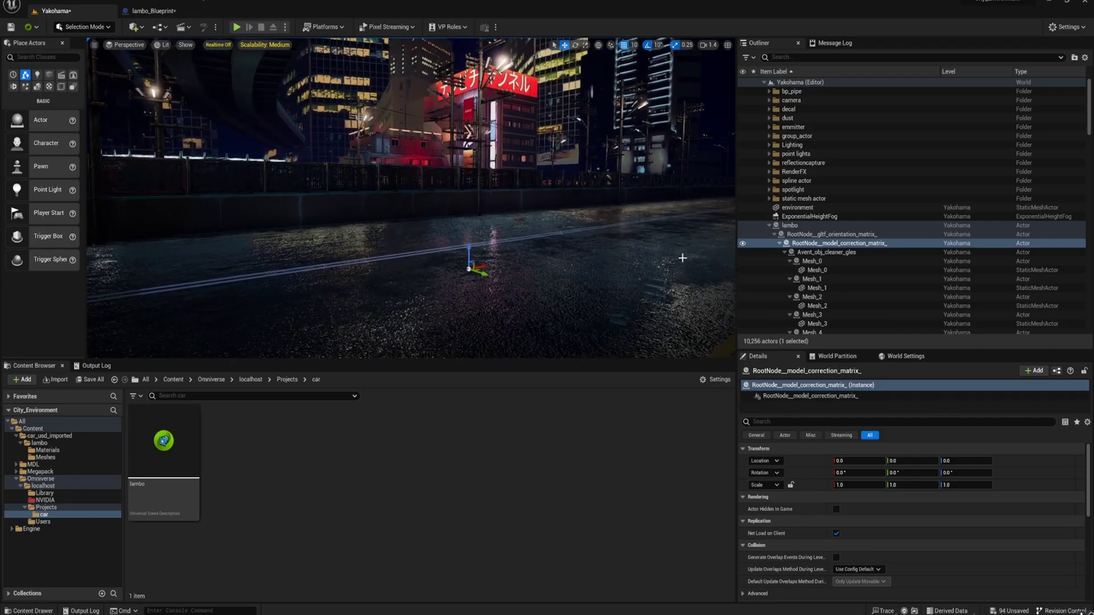
pyautogui.click(766, 227)
# - Assign the lambo USD asset to OmniverseStageActor1's USD property
pyautogui.click(769, 225)
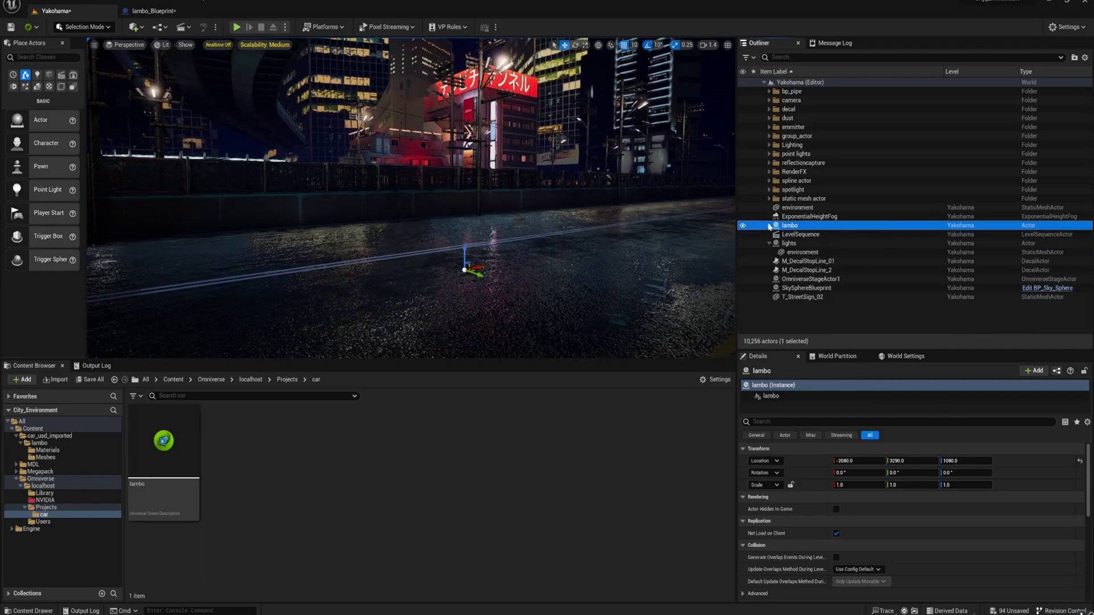
pyautogui.click(798, 280)
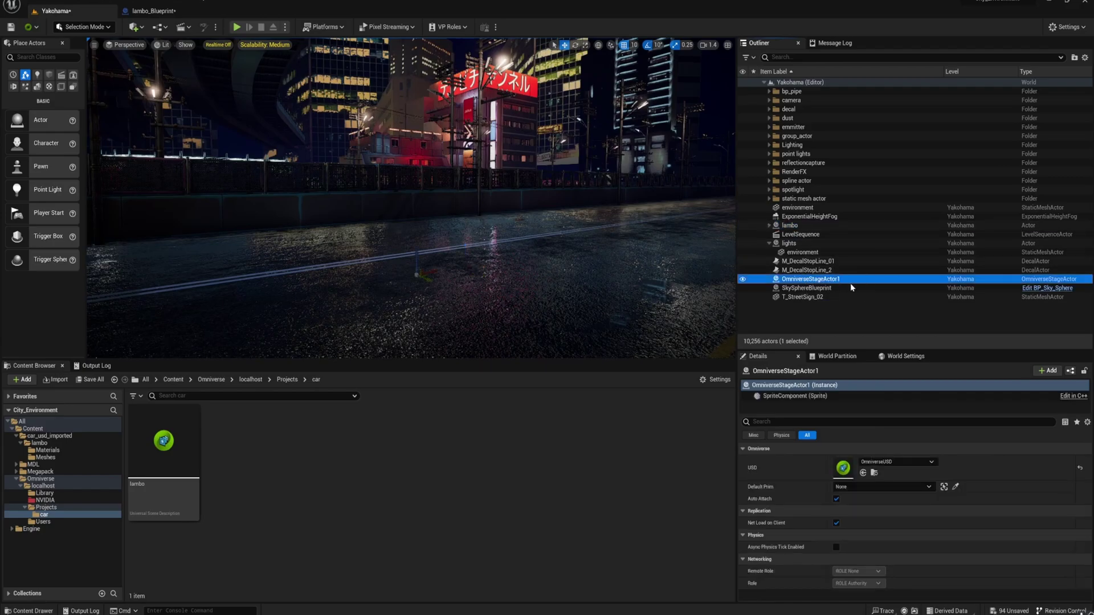
pyautogui.click(164, 490)
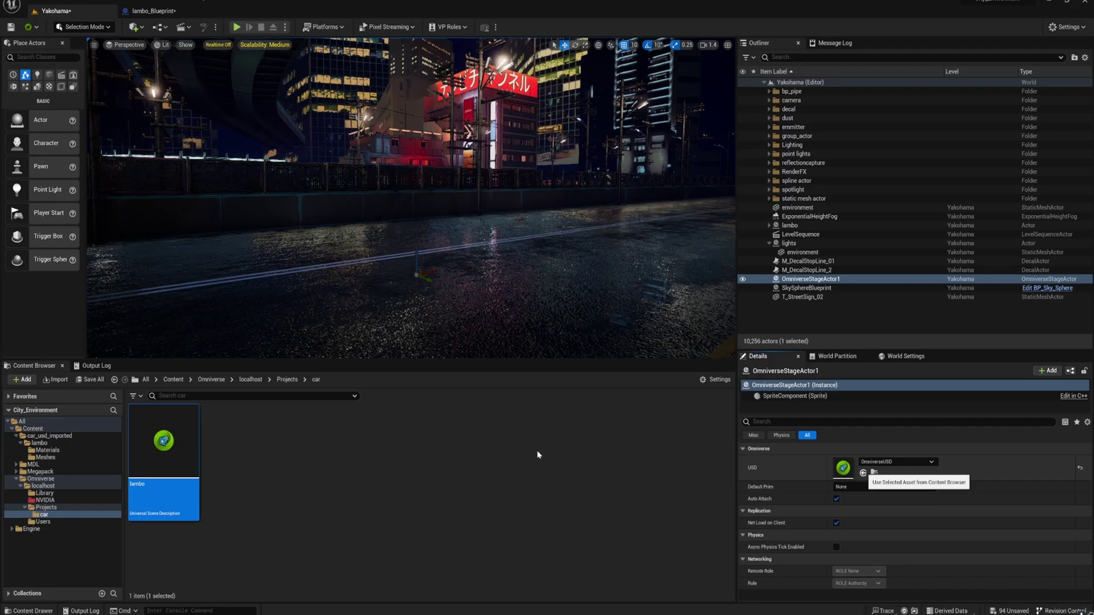
pyautogui.click(487, 483)
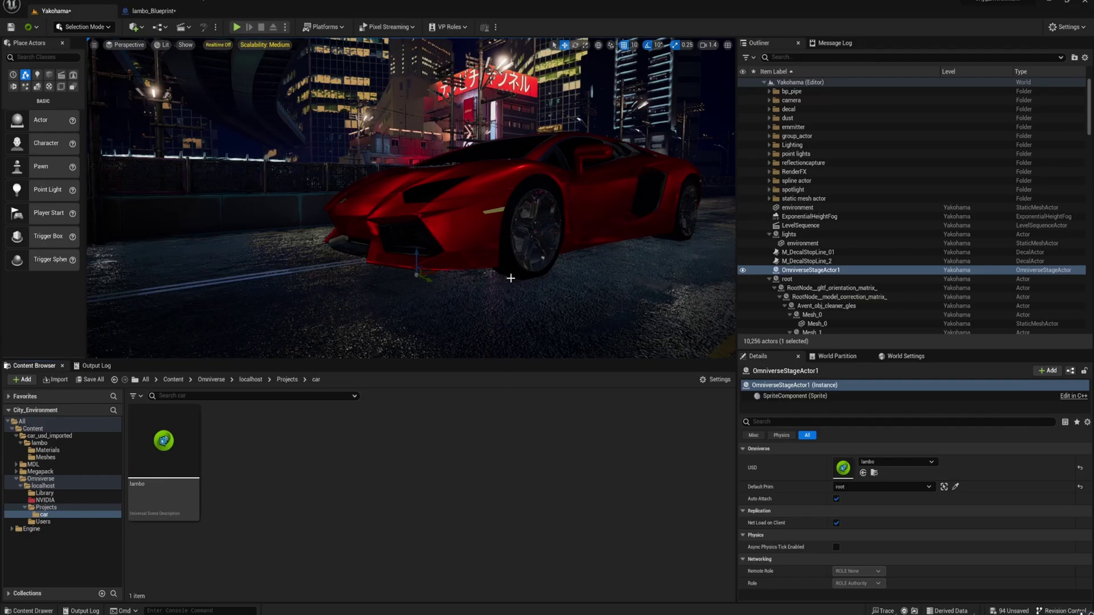
# - Orbit behind the red car and move its root node along Y
pyautogui.moveTo(511, 278); pyautogui.dragTo(490, 254, button='right')
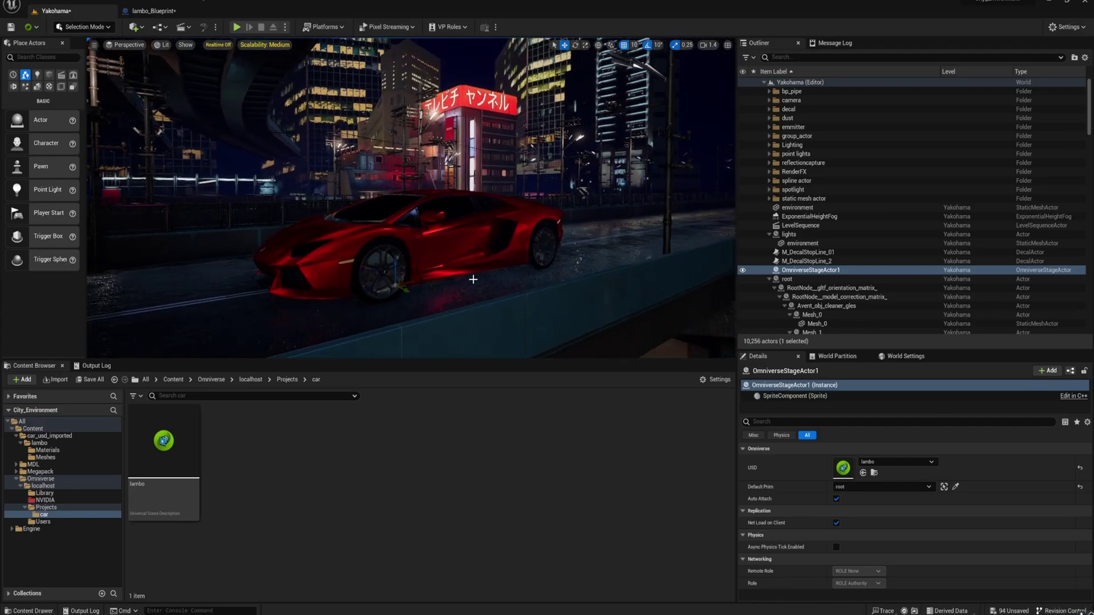
pyautogui.moveTo(358, 312); pyautogui.dragTo(396, 294, button='right')
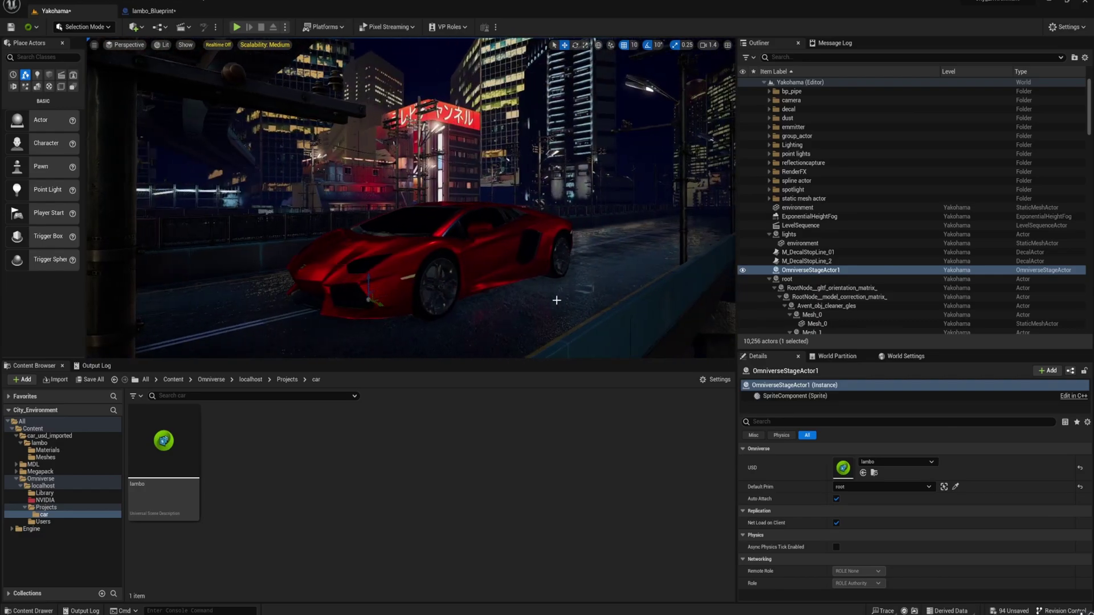
pyautogui.click(786, 279)
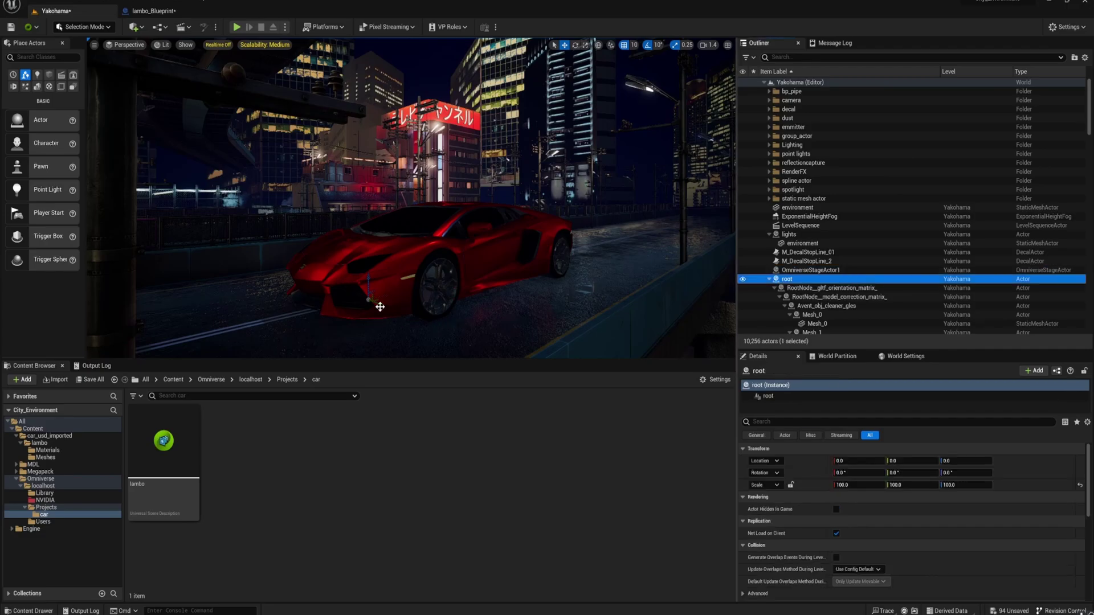
pyautogui.moveTo(380, 306); pyautogui.dragTo(396, 318)
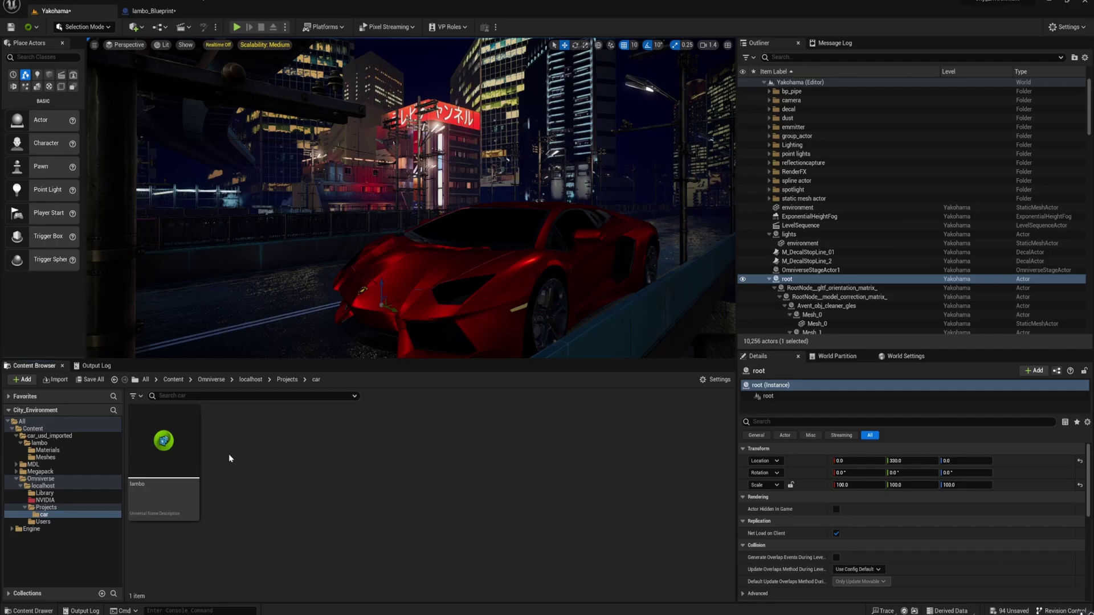
# - Reapply the lambo asset to OmniverseStageActor1 and reload the stage into the level
pyautogui.click(164, 450)
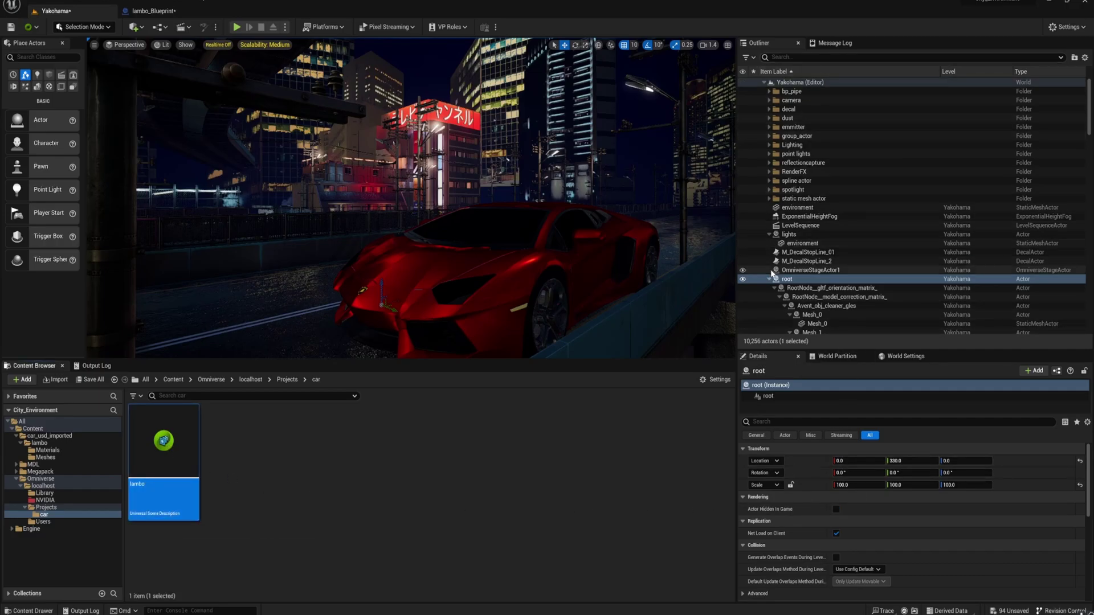
pyautogui.click(769, 279)
pyautogui.click(794, 271)
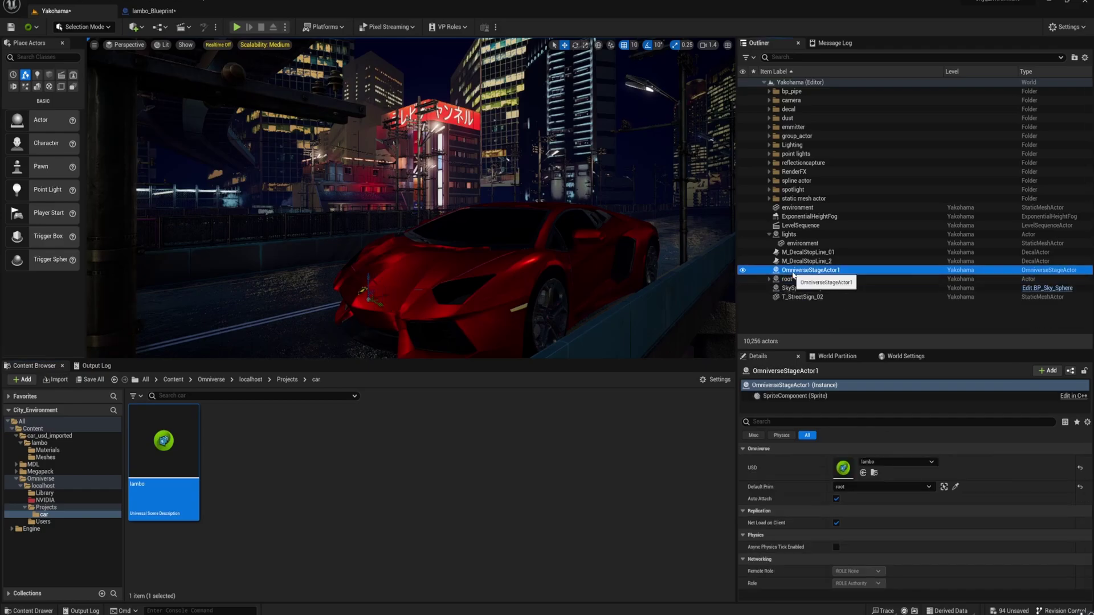
pyautogui.click(862, 473)
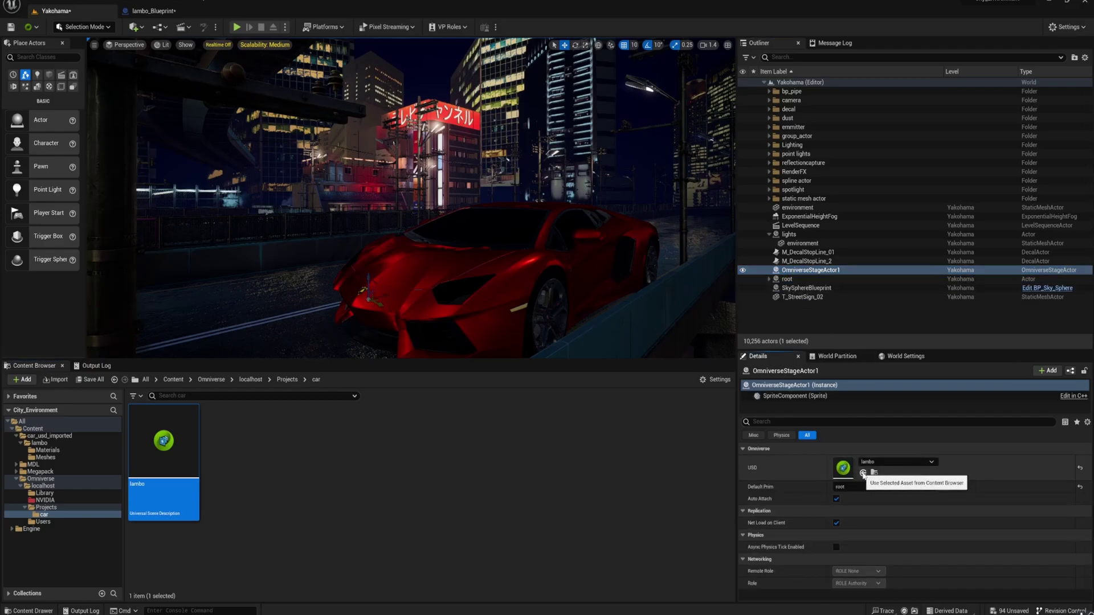
pyautogui.click(490, 464)
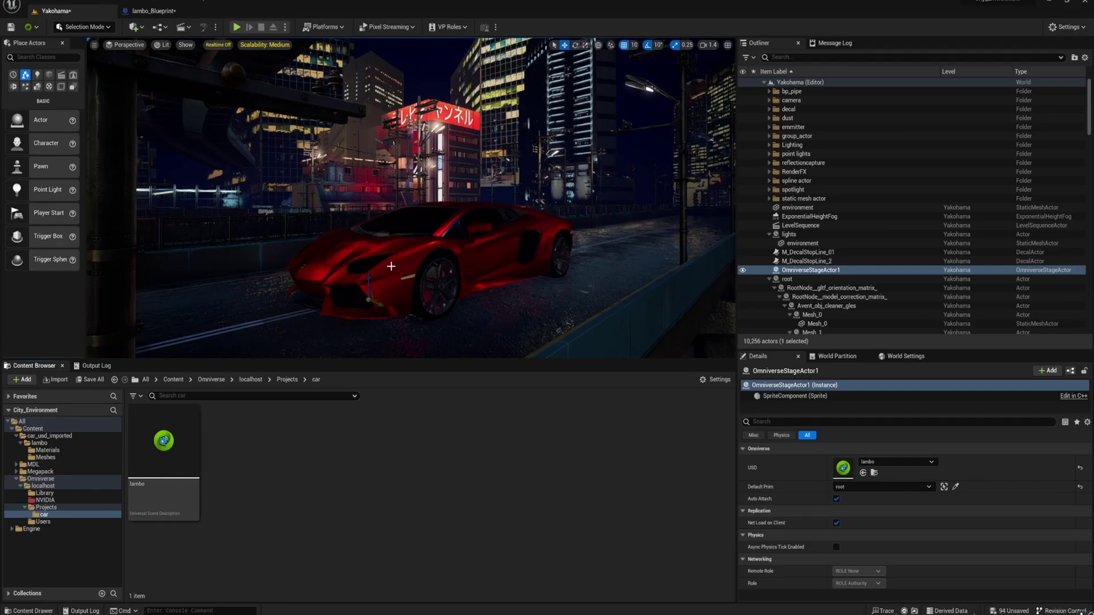
# - In Blender, select the whole car and move it along the global Y axis
pyautogui.hotkey('alt', 'Tab')
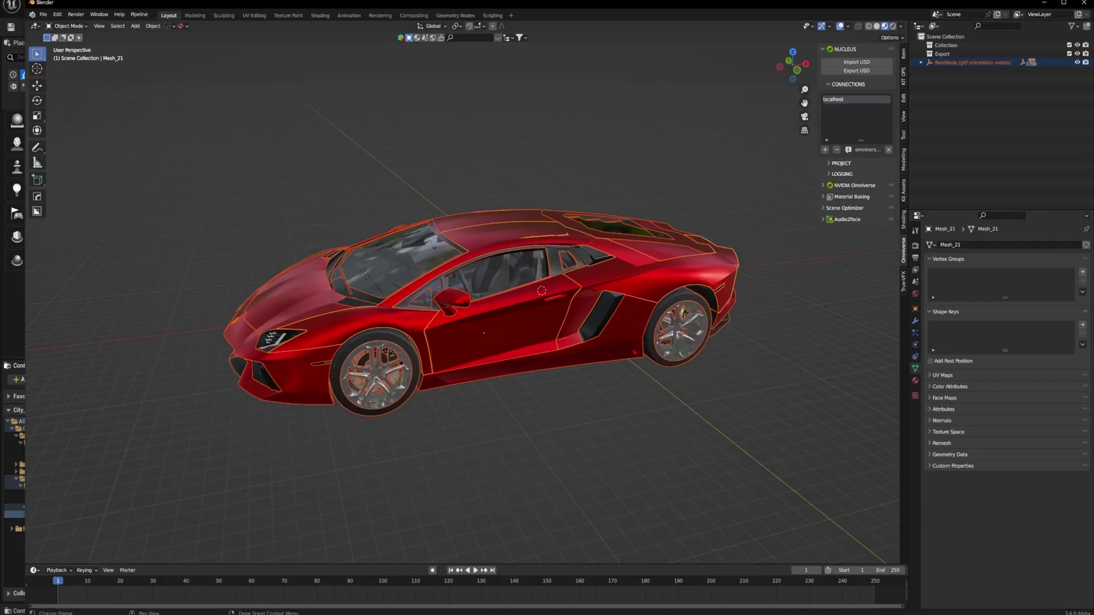
pyautogui.moveTo(219, 158); pyautogui.dragTo(807, 472)
pyautogui.moveTo(495, 410); pyautogui.dragTo(534, 418, button='middle')
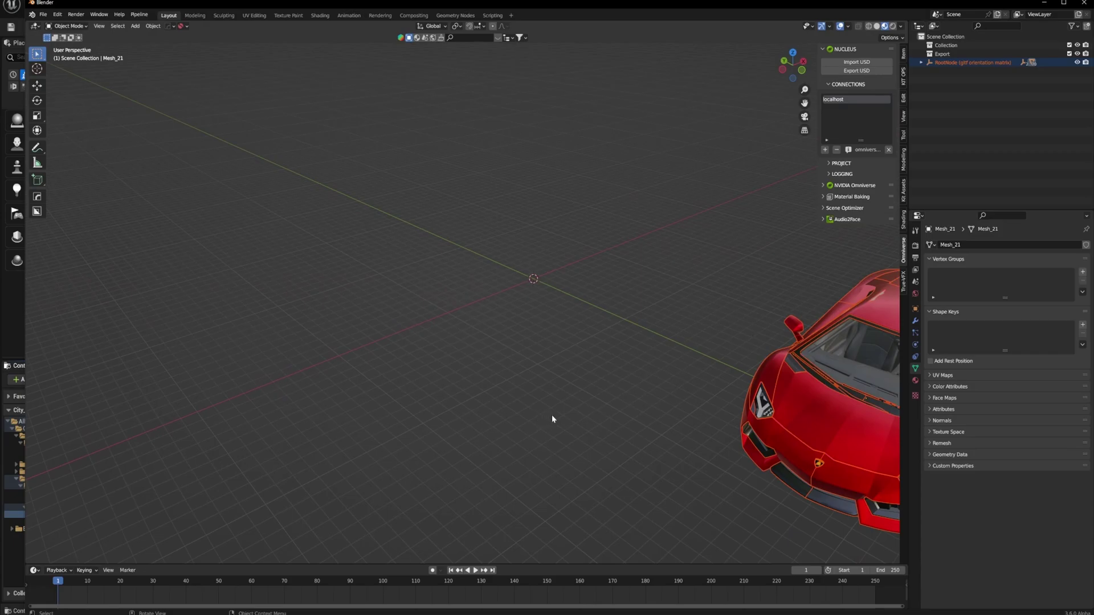
pyautogui.press('KP_Decimal')
pyautogui.scroll(-2, 552, 411)
pyautogui.moveTo(501, 396); pyautogui.dragTo(520, 396, button='middle')
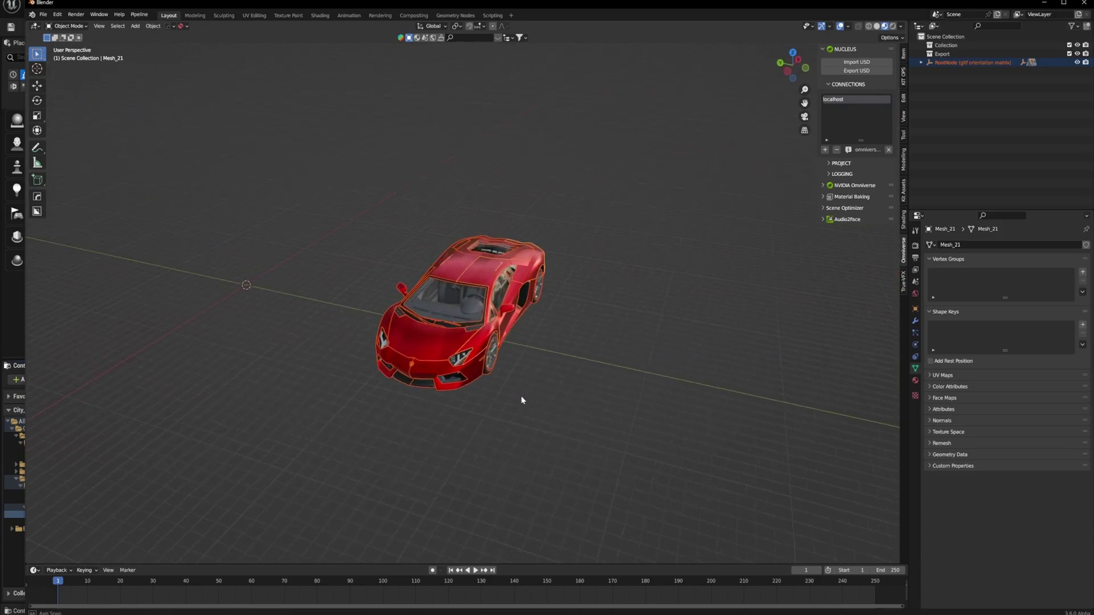
pyautogui.press('g')
pyautogui.press('y')
pyautogui.click(613, 419)
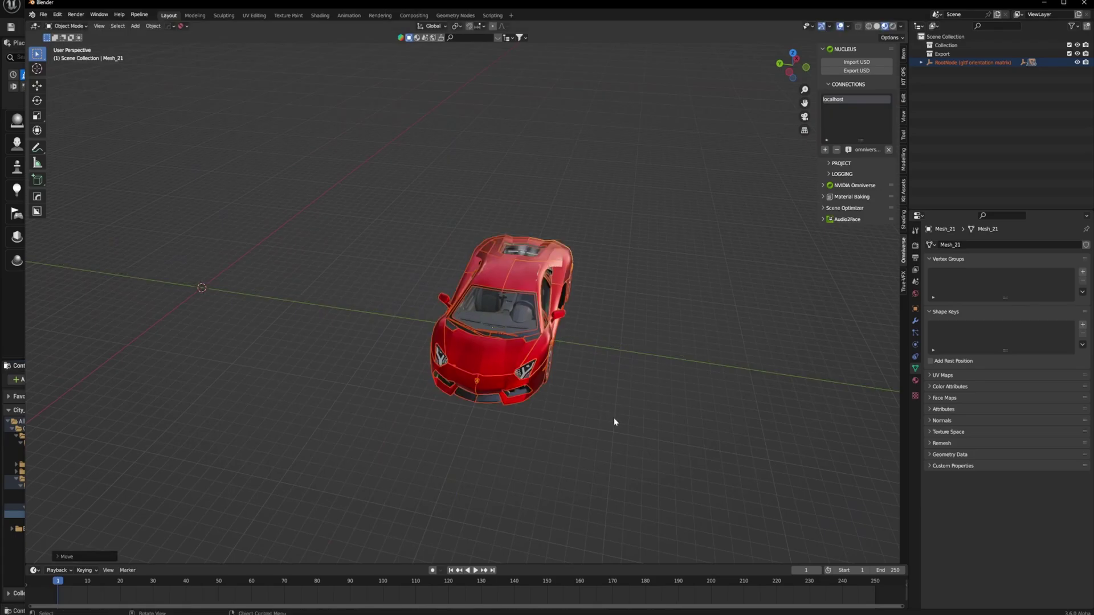
# - Export the car as lambo.usd to localhost, overwriting the existing file, and return to Unreal
pyautogui.click(854, 71)
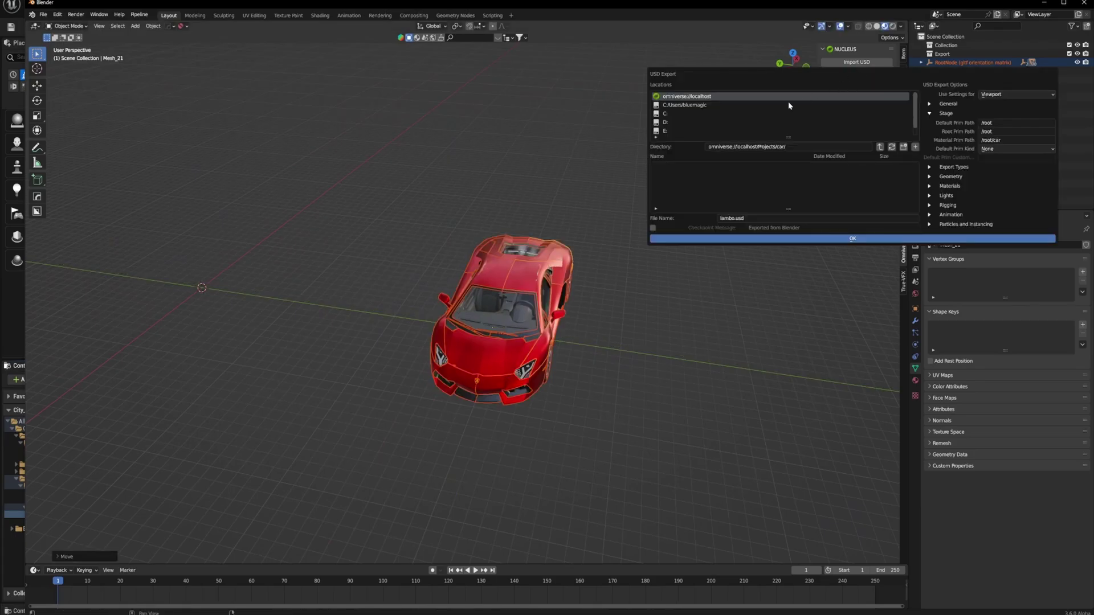
pyautogui.click(750, 238)
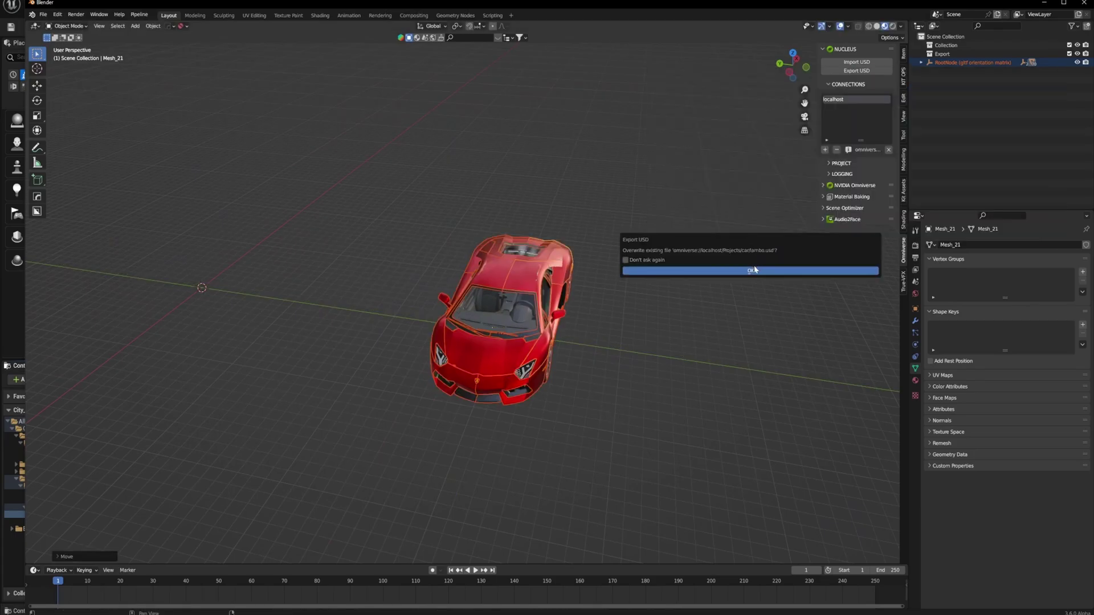
pyautogui.click(757, 274)
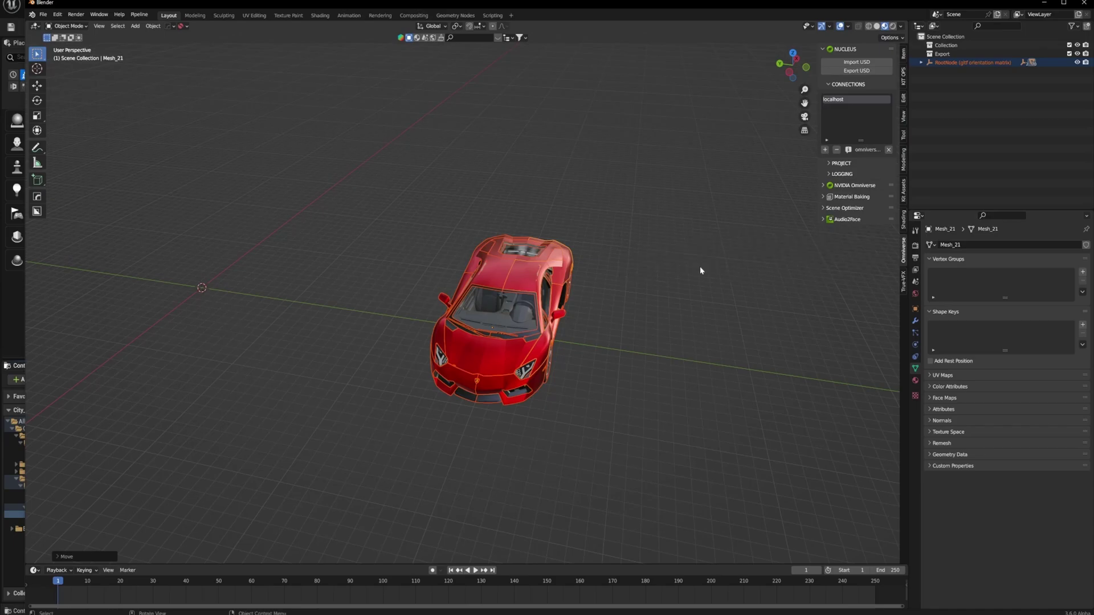
pyautogui.hotkey('alt', 'Tab')
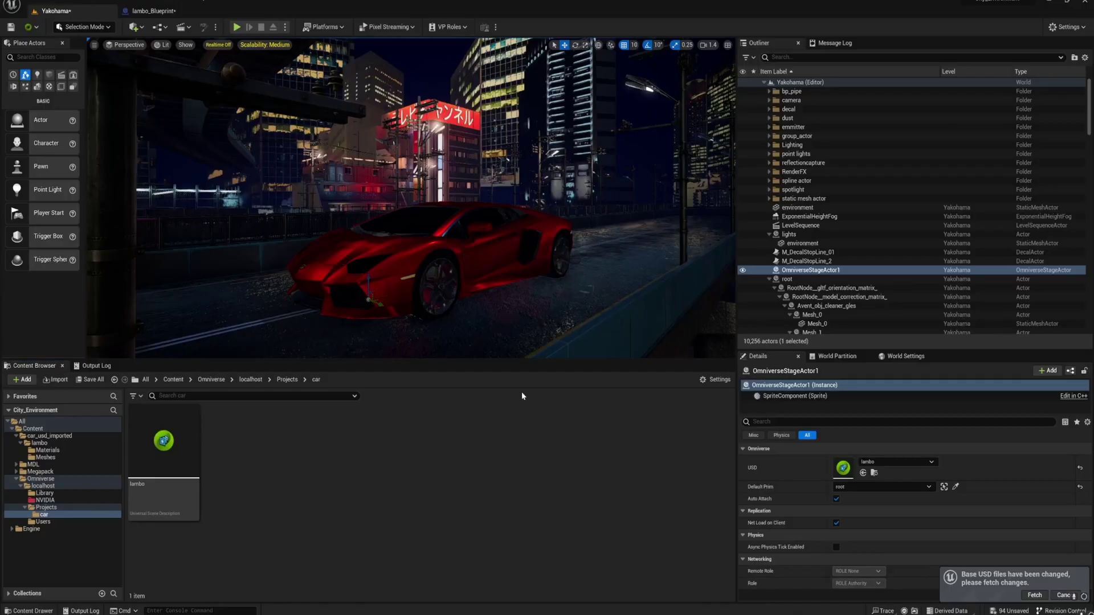
# - Reassign the updated lambo USD to OmniverseStageActor1 and orbit to the car's side
pyautogui.click(809, 270)
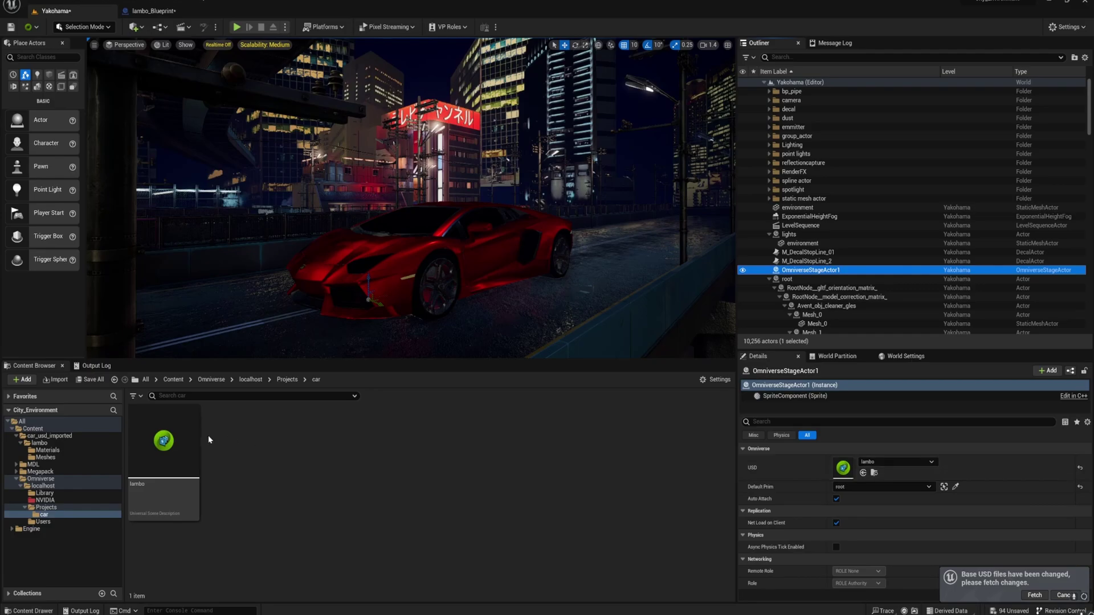
pyautogui.click(183, 450)
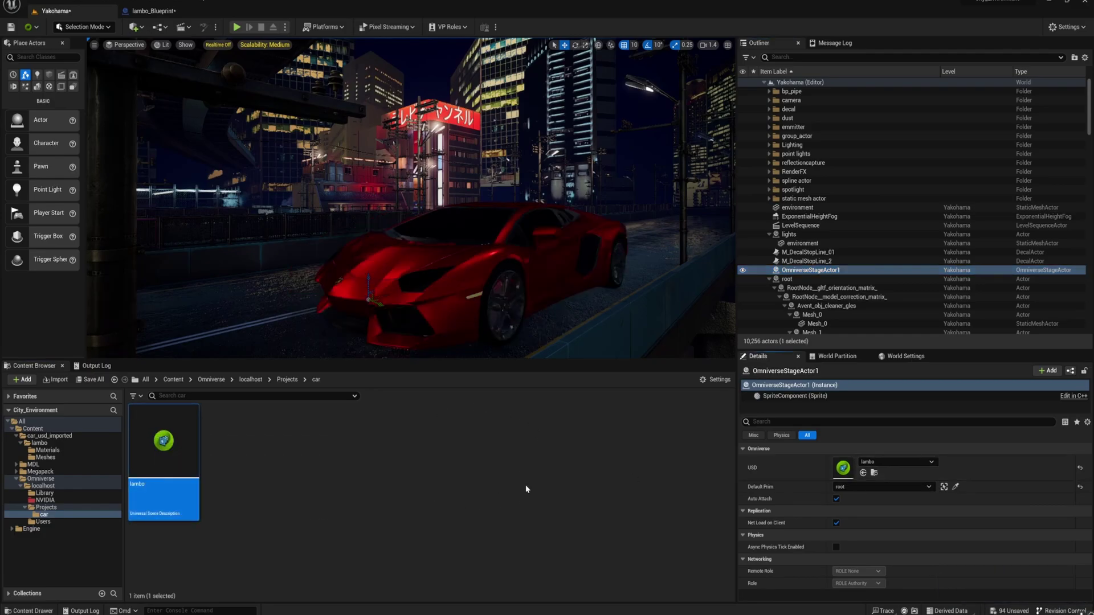
pyautogui.moveTo(472, 283); pyautogui.dragTo(406, 285, button='right')
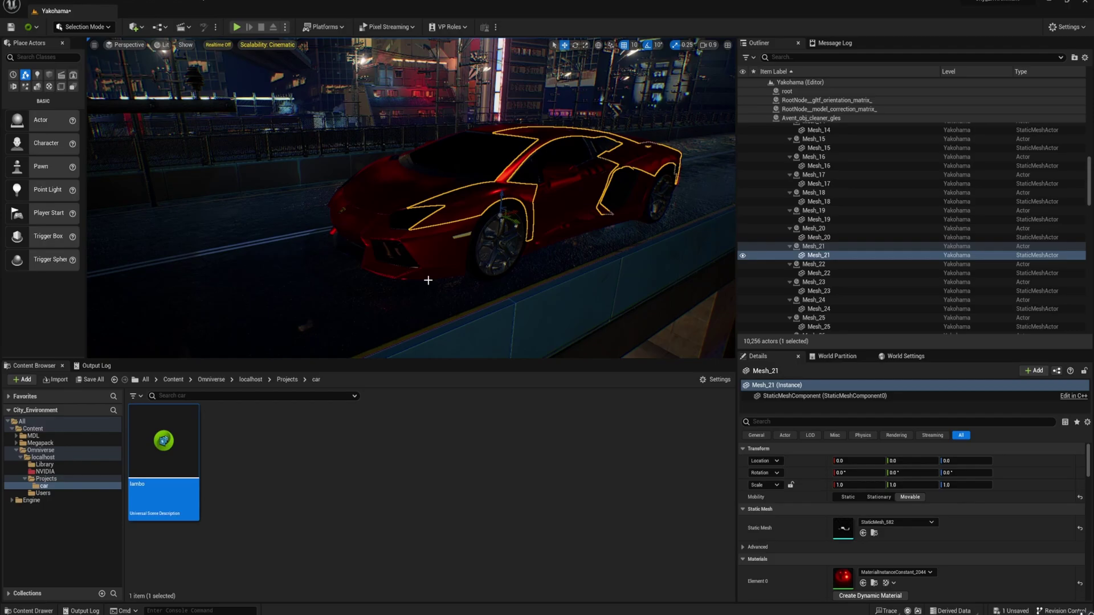
# - Import the lambo USD as a Blueprint into /Game/car_usd_imported
pyautogui.rightClick(168, 443)
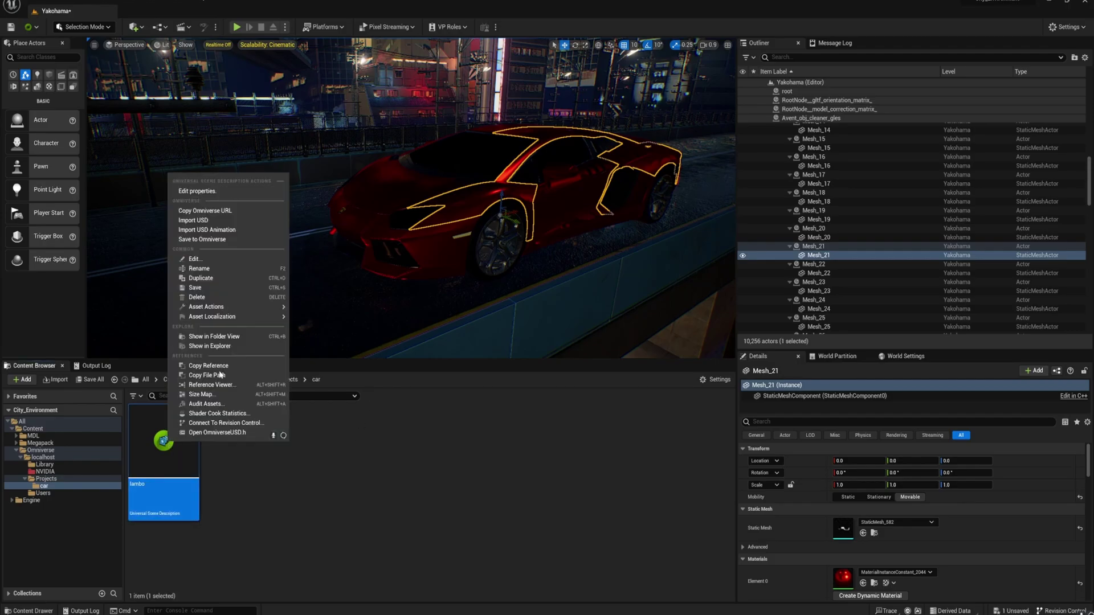
pyautogui.click(211, 222)
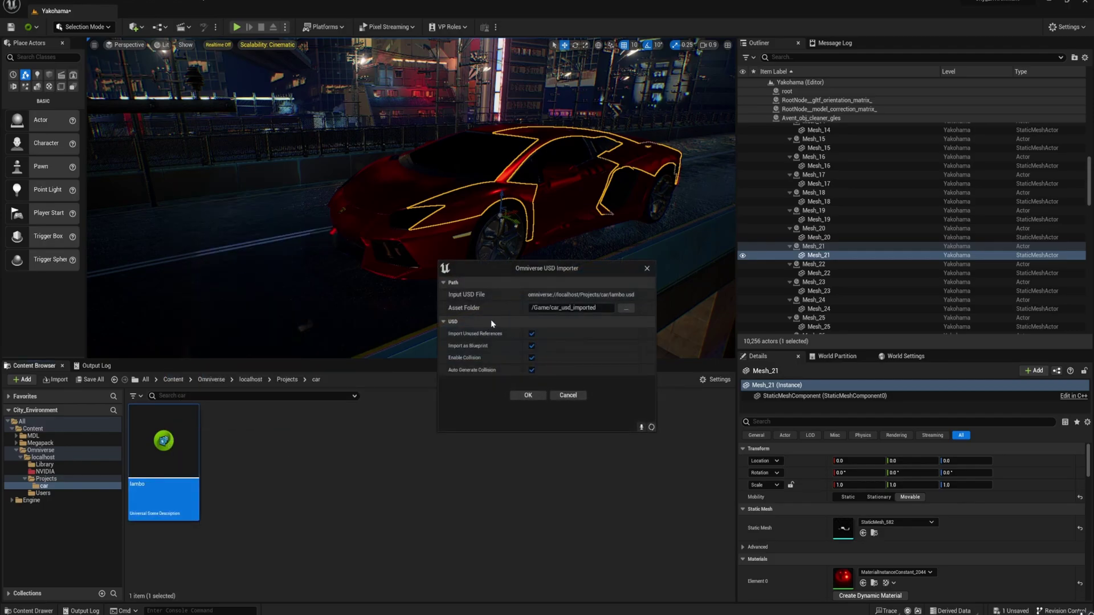
pyautogui.click(570, 307)
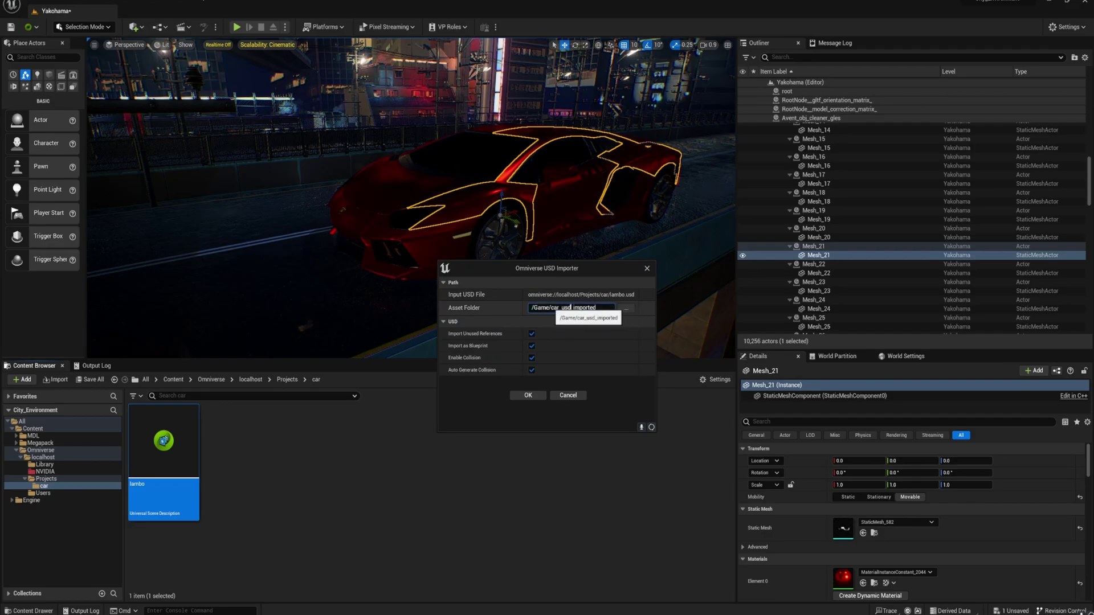
pyautogui.doubleClick(570, 308)
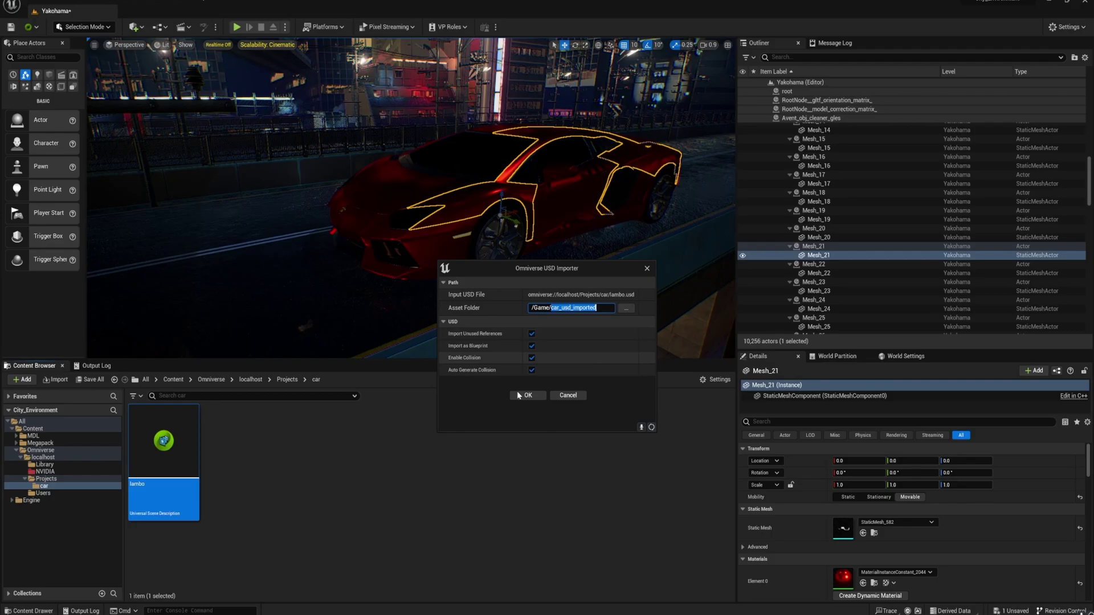
pyautogui.click(532, 395)
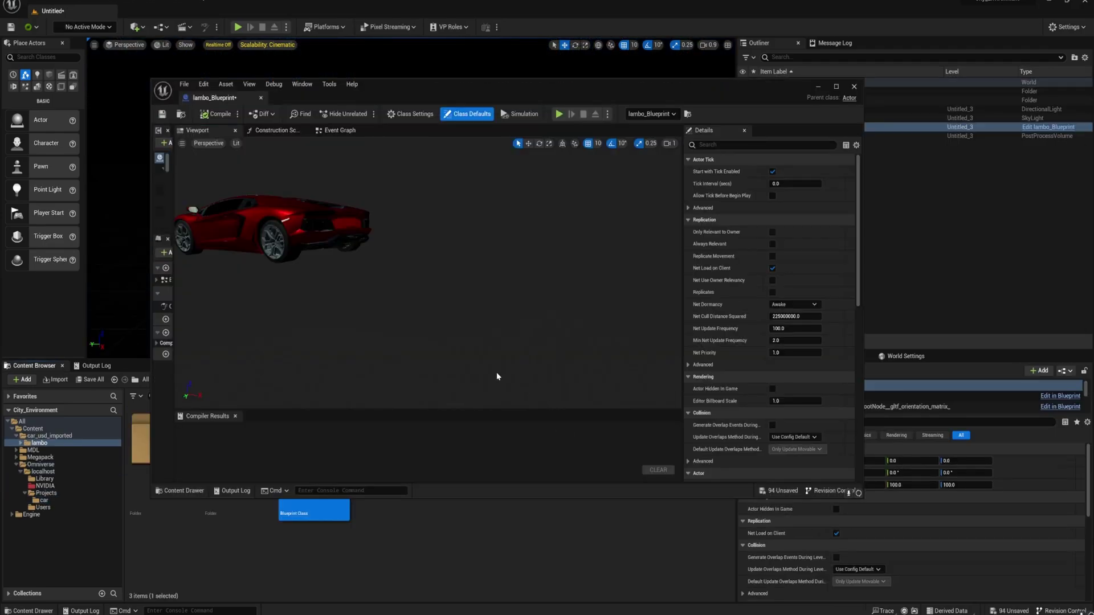
# - Orbit the Blueprint preview to a front three-quarter view of the red car
pyautogui.moveTo(303, 299); pyautogui.dragTo(342, 312, button='middle')
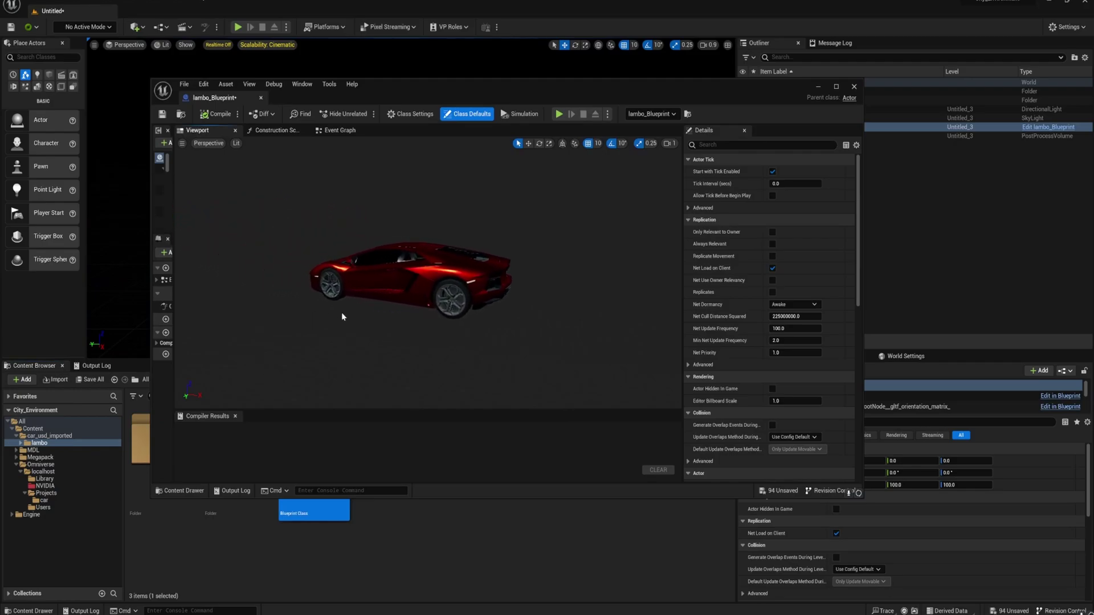
pyautogui.moveTo(449, 354); pyautogui.dragTo(519, 333, button='right')
pyautogui.moveTo(427, 273); pyautogui.dragTo(393, 271, button='right')
pyautogui.moveTo(507, 234); pyautogui.dragTo(556, 232, button='right')
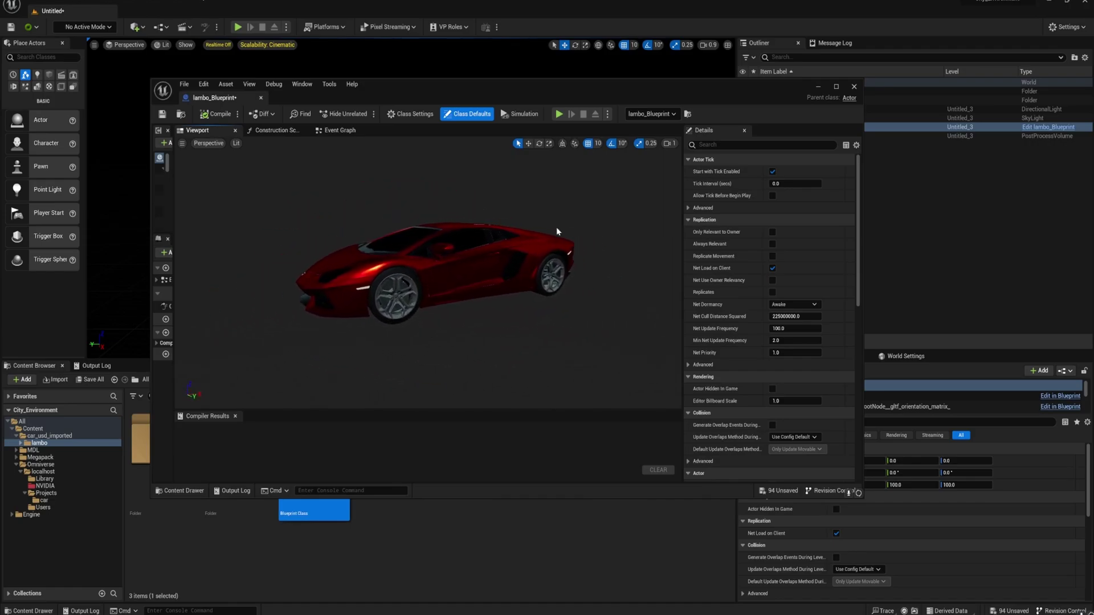
# - Close the Blueprint editor and drag lambo_Blueprint from Content/car_usd_imported/lambo onto the road
pyautogui.click(854, 87)
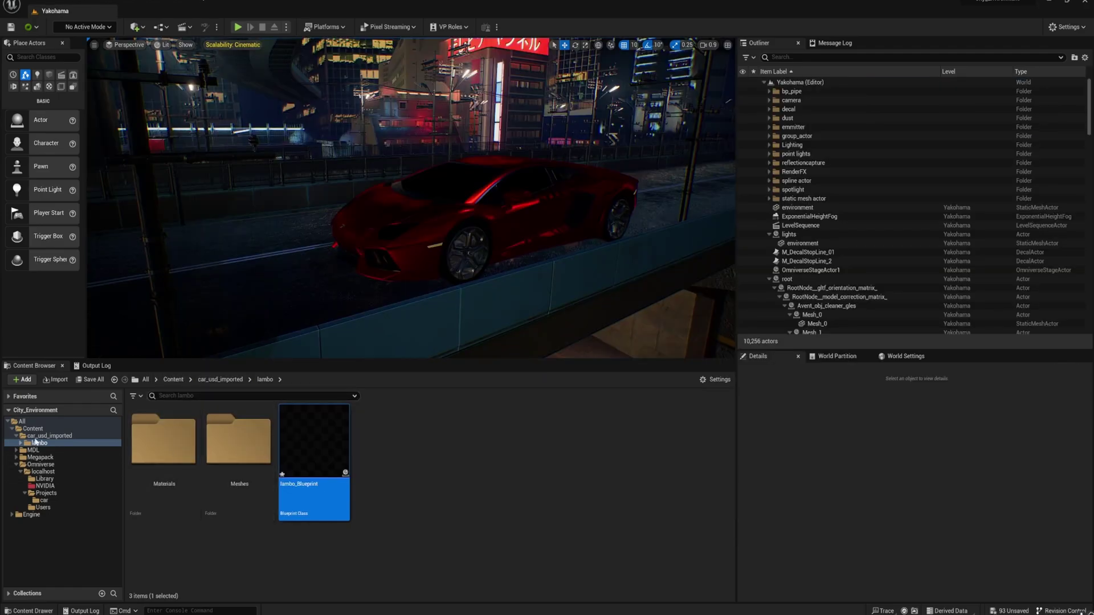
pyautogui.click(49, 436)
pyautogui.click(23, 422)
pyautogui.click(33, 429)
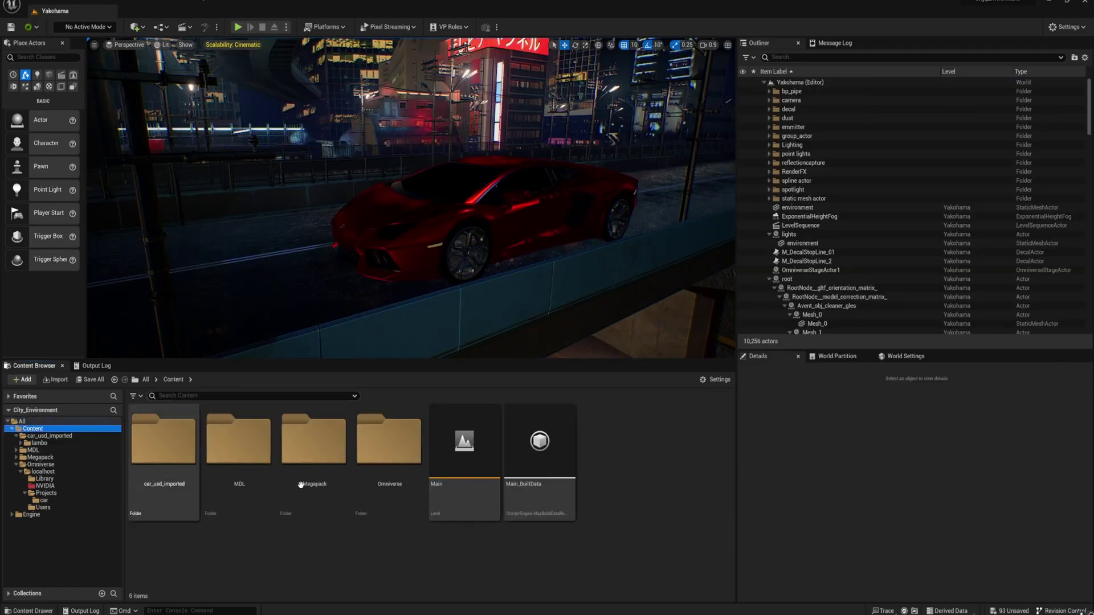
pyautogui.doubleClick(168, 445)
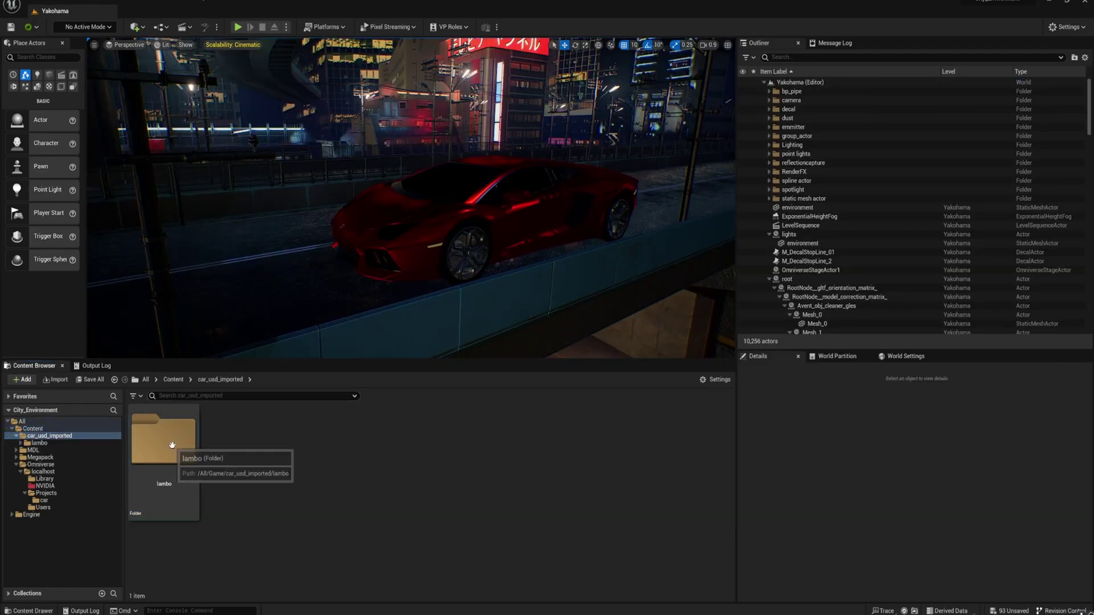
pyautogui.doubleClick(172, 445)
pyautogui.click(313, 451)
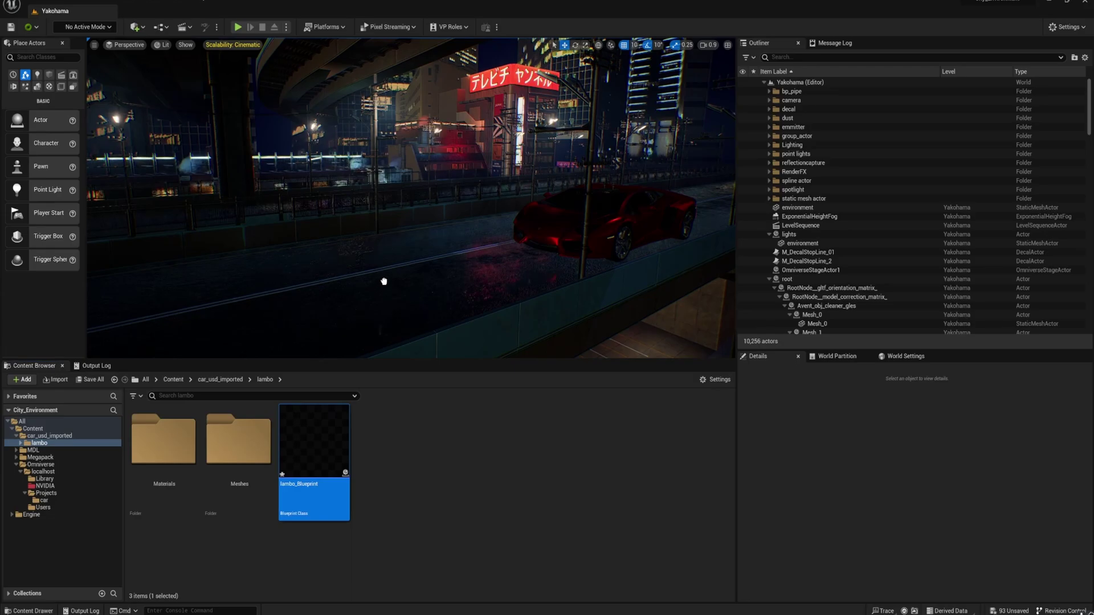
pyautogui.moveTo(383, 281); pyautogui.dragTo(384, 282)
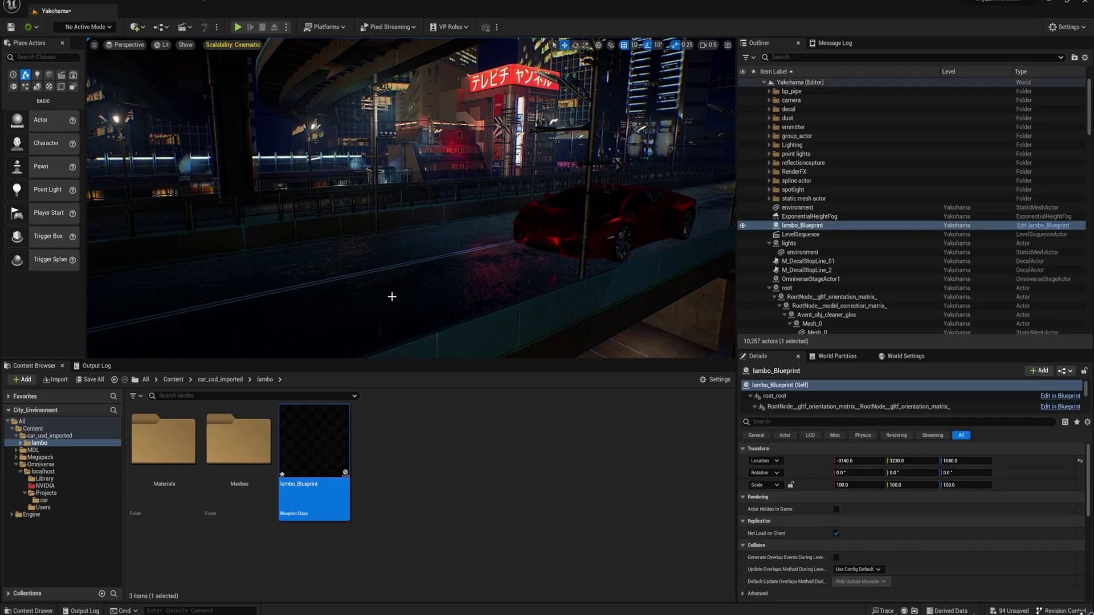
# - Select the new lambo_Blueprint actor, frame it, and orbit to a rear three-quarter view
pyautogui.click(782, 225)
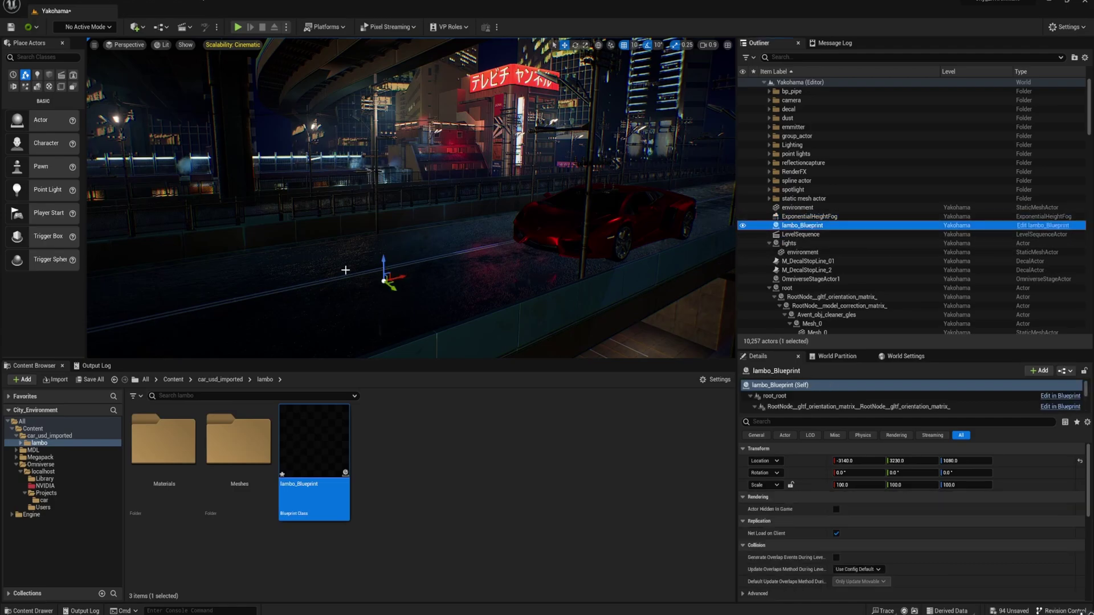
pyautogui.press('f')
pyautogui.moveTo(399, 274); pyautogui.dragTo(446, 253, button='right')
pyautogui.keyDown('alt'); pyautogui.moveTo(446, 254); pyautogui.dragTo(247, 292); pyautogui.keyUp('alt')
# - Open lambo_Blueprint, select RootNode_gltf_orientation_matrix and slide the car along Y
pyautogui.doubleClick(313, 442)
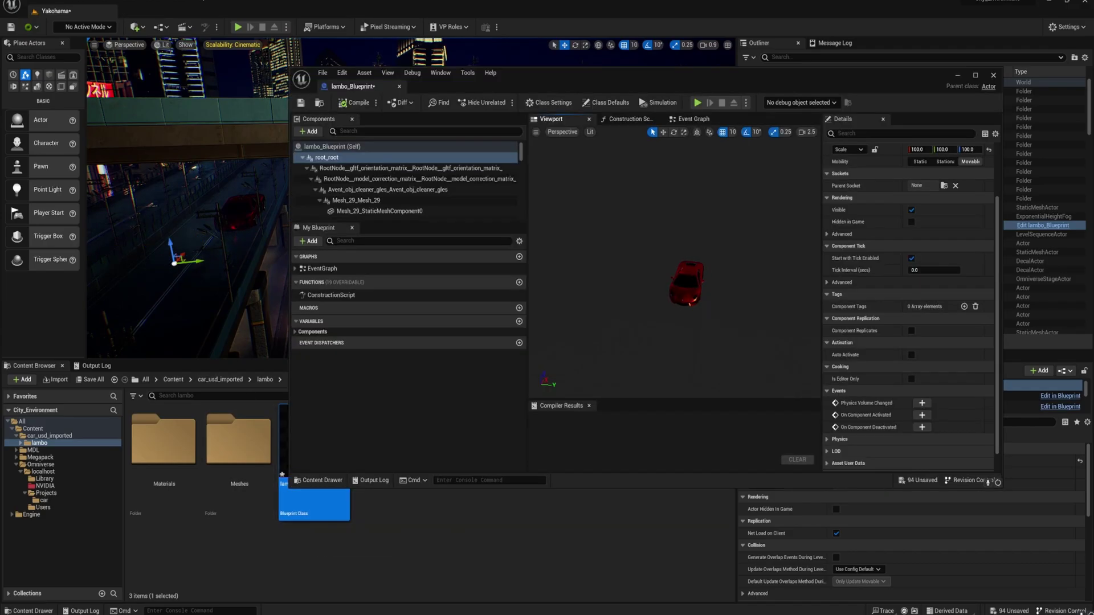
pyautogui.click(376, 168)
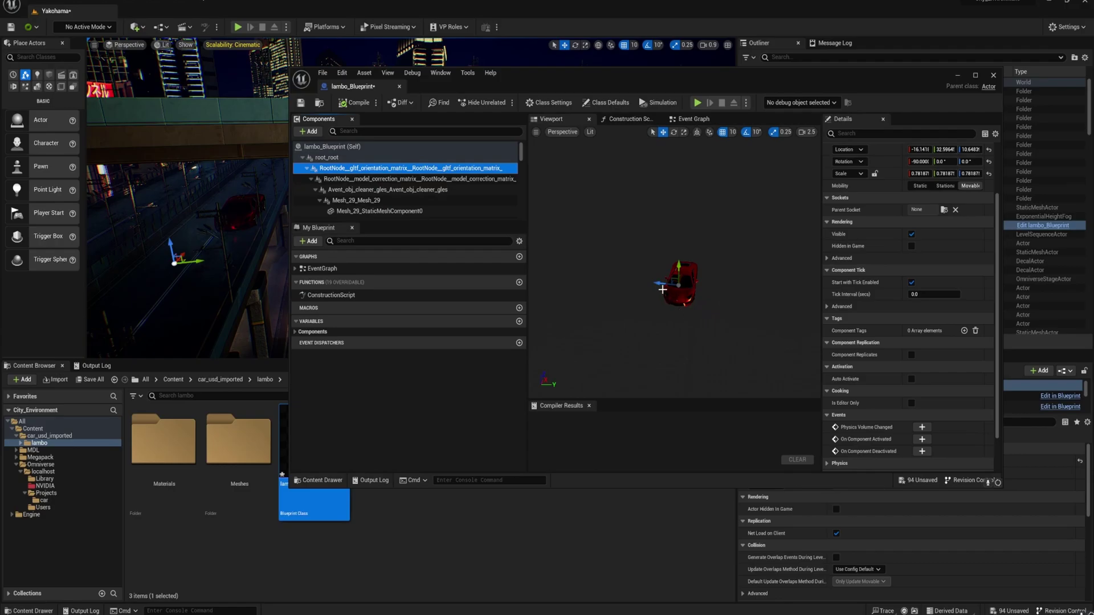
pyautogui.moveTo(611, 280); pyautogui.dragTo(551, 282)
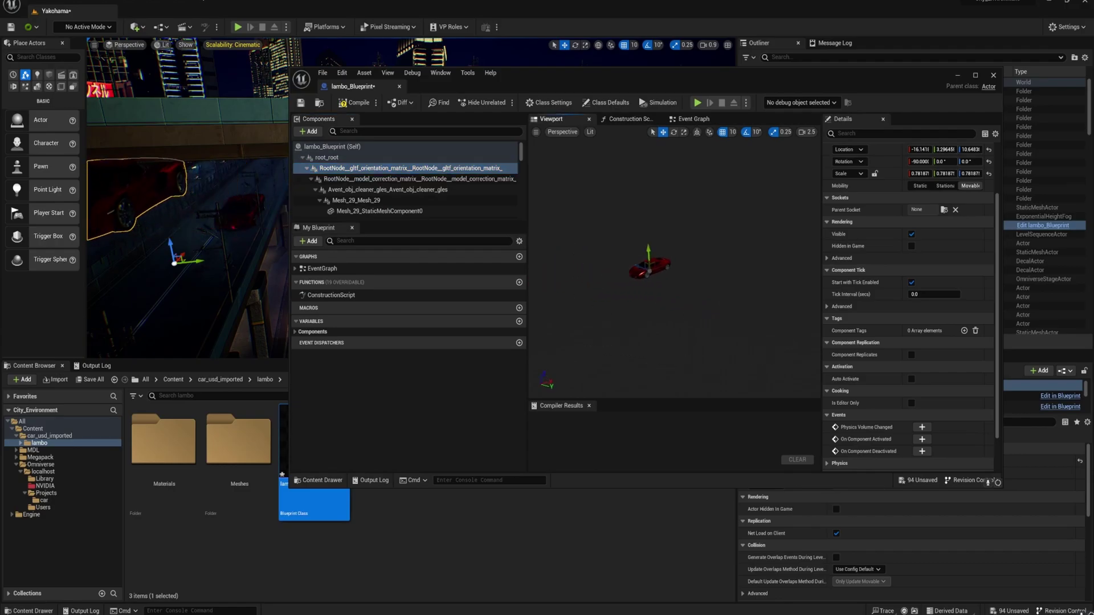
pyautogui.moveTo(675, 265); pyautogui.dragTo(622, 248, button='right')
# - Resize the Blueprint window beside the level and fine-tune the car's X and Y offset
pyautogui.moveTo(624, 77); pyautogui.dragTo(704, 131)
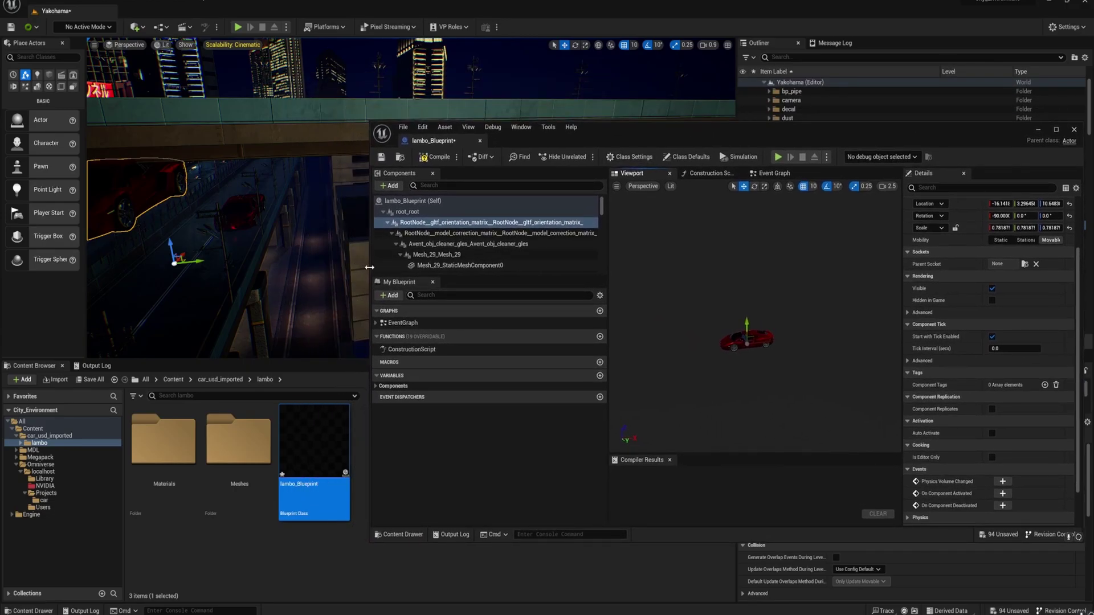
pyautogui.moveTo(369, 267); pyautogui.dragTo(494, 267)
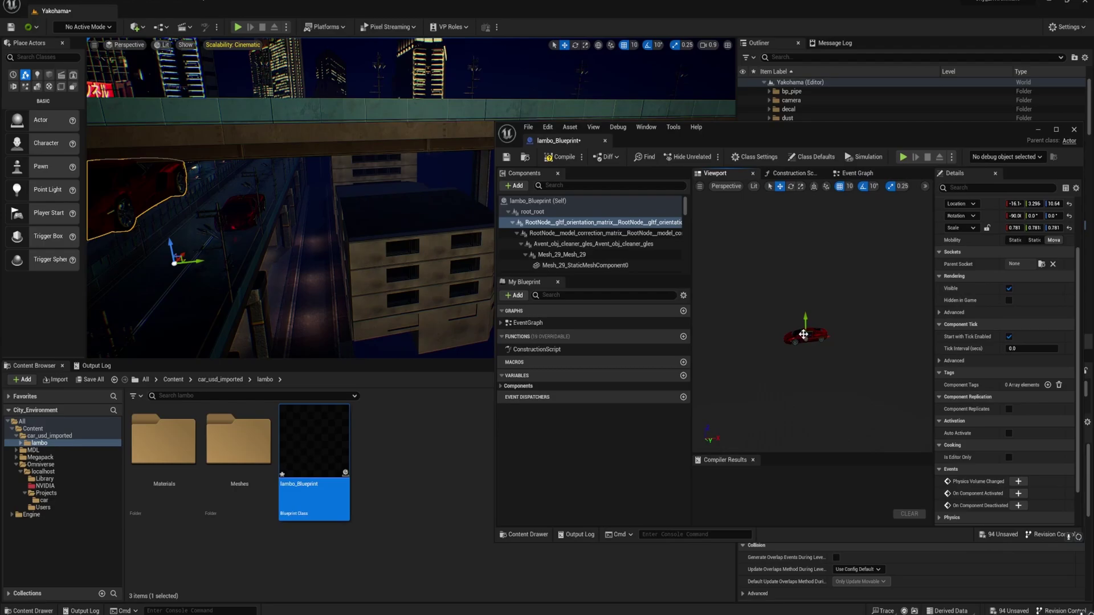
pyautogui.moveTo(802, 333); pyautogui.dragTo(809, 364)
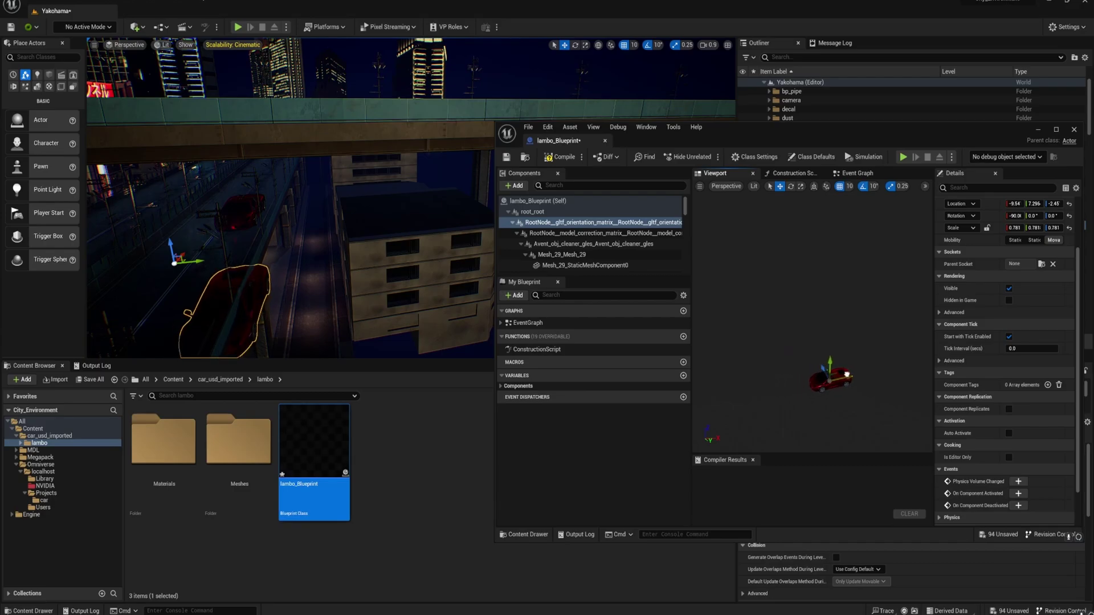
pyautogui.moveTo(847, 374); pyautogui.dragTo(880, 363)
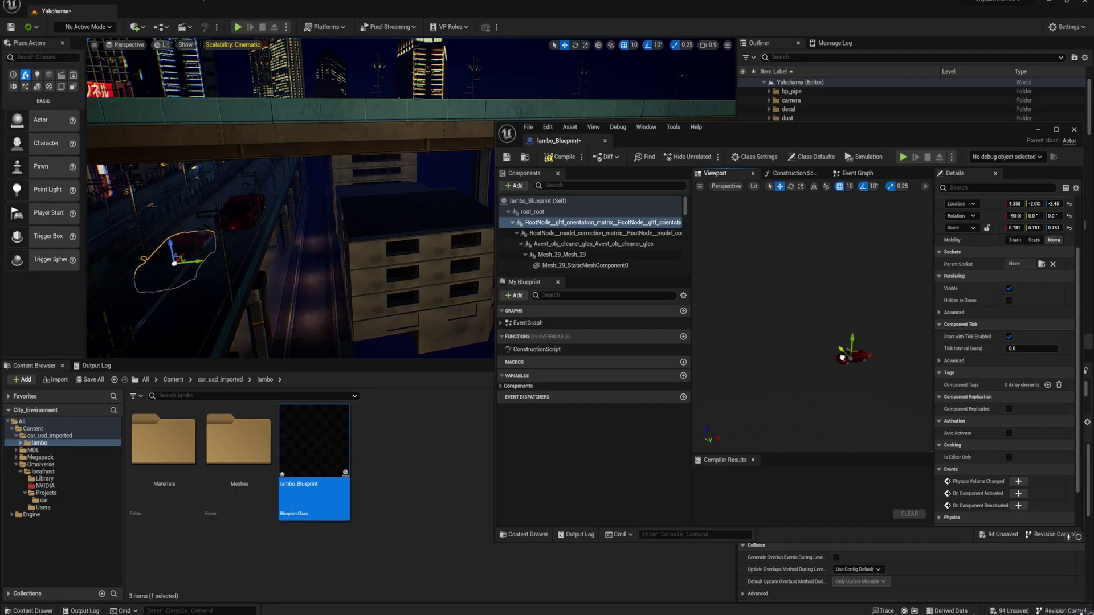
pyautogui.moveTo(866, 363); pyautogui.dragTo(814, 323, button='right')
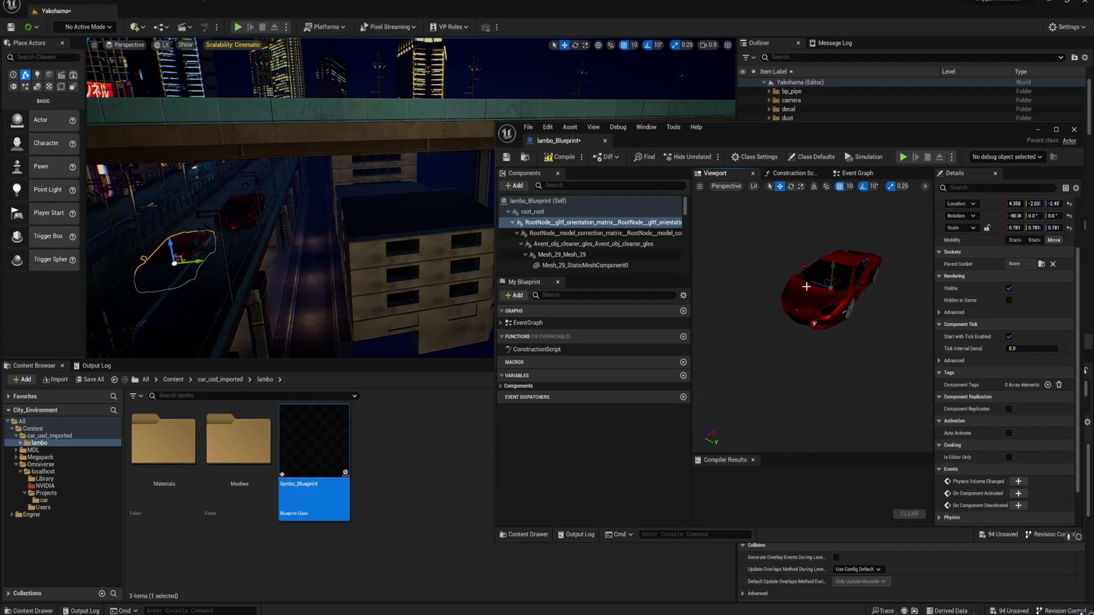
pyautogui.moveTo(813, 282); pyautogui.dragTo(842, 230)
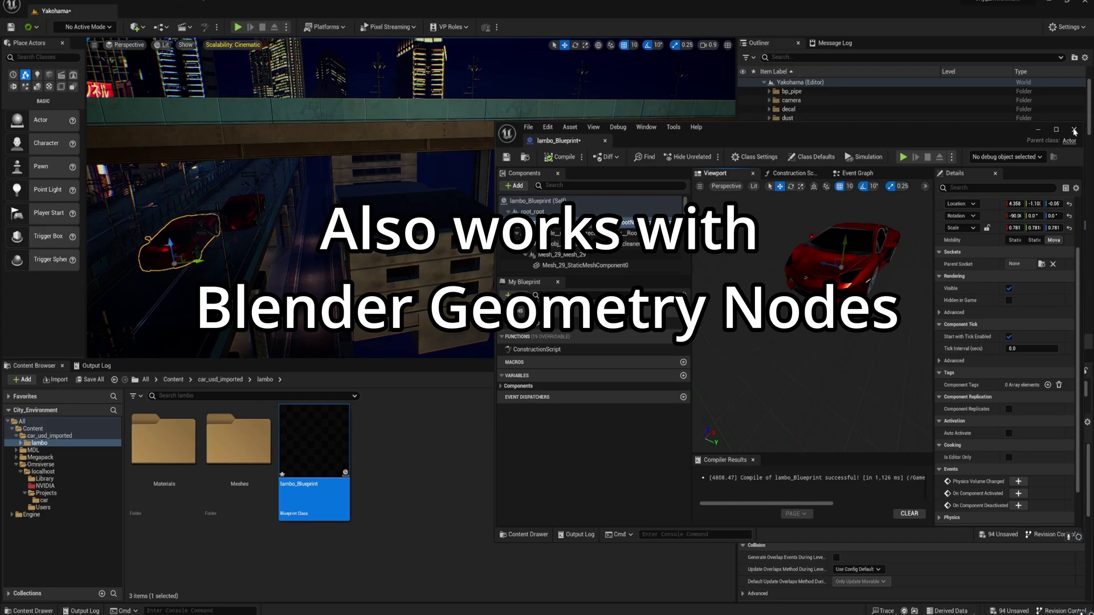
# - Close the Blueprint editor, frame the car, and move it left along the street
pyautogui.click(1074, 130)
pyautogui.moveTo(202, 239); pyautogui.dragTo(117, 236, button='right')
pyautogui.press('f')
pyautogui.moveTo(315, 273); pyautogui.dragTo(302, 319, button='right')
pyautogui.moveTo(502, 265)
pyautogui.mouseDown(button='right')
pyautogui.moveTo(473, 193)
pyautogui.moveTo(458, 228)
pyautogui.moveTo(503, 265)
pyautogui.mouseUp(button='right')
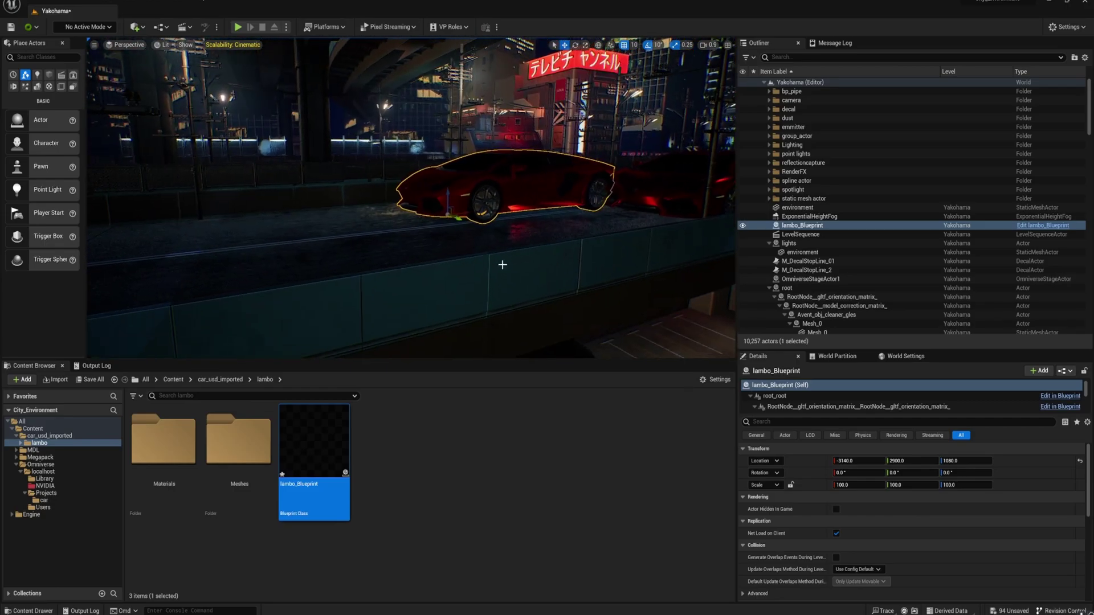
pyautogui.moveTo(464, 213); pyautogui.dragTo(370, 222)
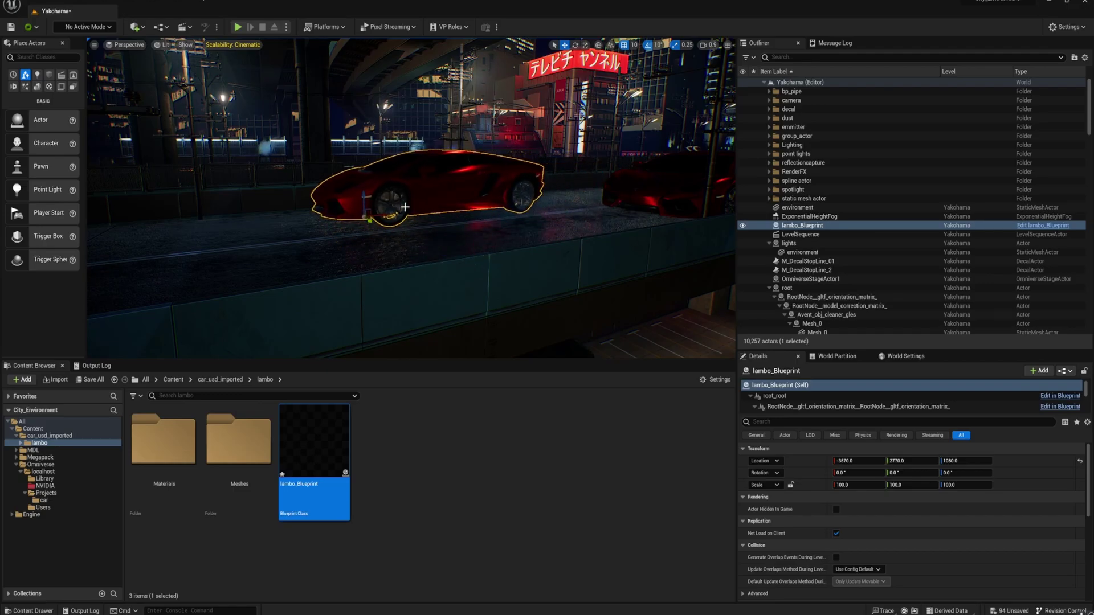
# - Duplicate the car and slide lambo_Blueprint2 along the bridge road from X -4780 to -5540
pyautogui.keyDown('alt'); pyautogui.moveTo(367, 219); pyautogui.dragTo(136, 228); pyautogui.keyUp('alt')
pyautogui.moveTo(218, 268); pyautogui.dragTo(385, 226, button='right')
pyautogui.moveTo(401, 199); pyautogui.dragTo(338, 191, button='middle')
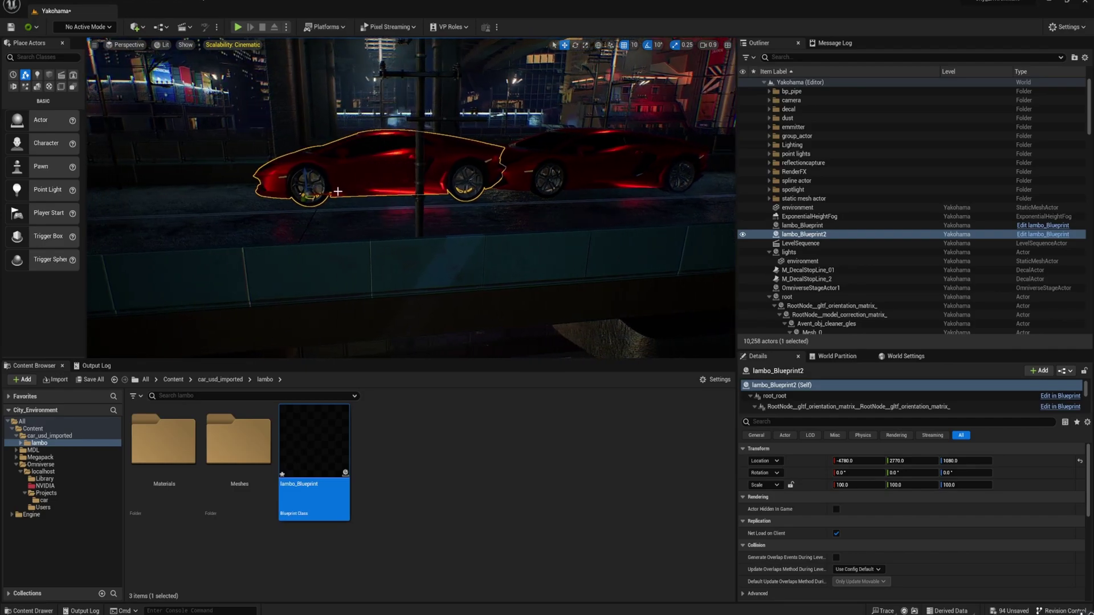
pyautogui.moveTo(339, 194); pyautogui.dragTo(311, 193, button='right')
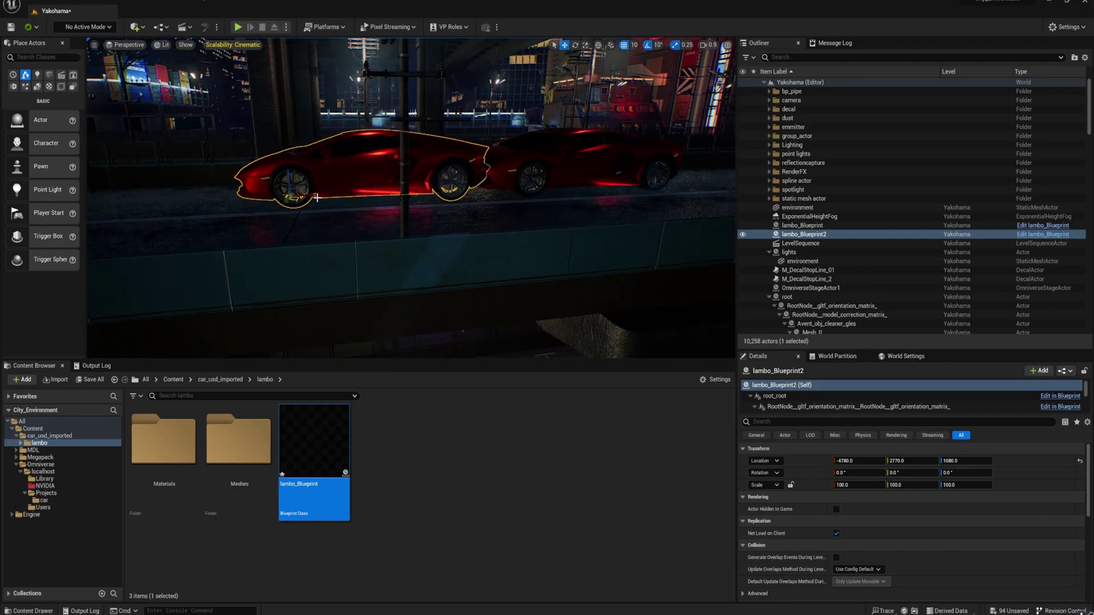
pyautogui.moveTo(313, 194); pyautogui.dragTo(171, 200)
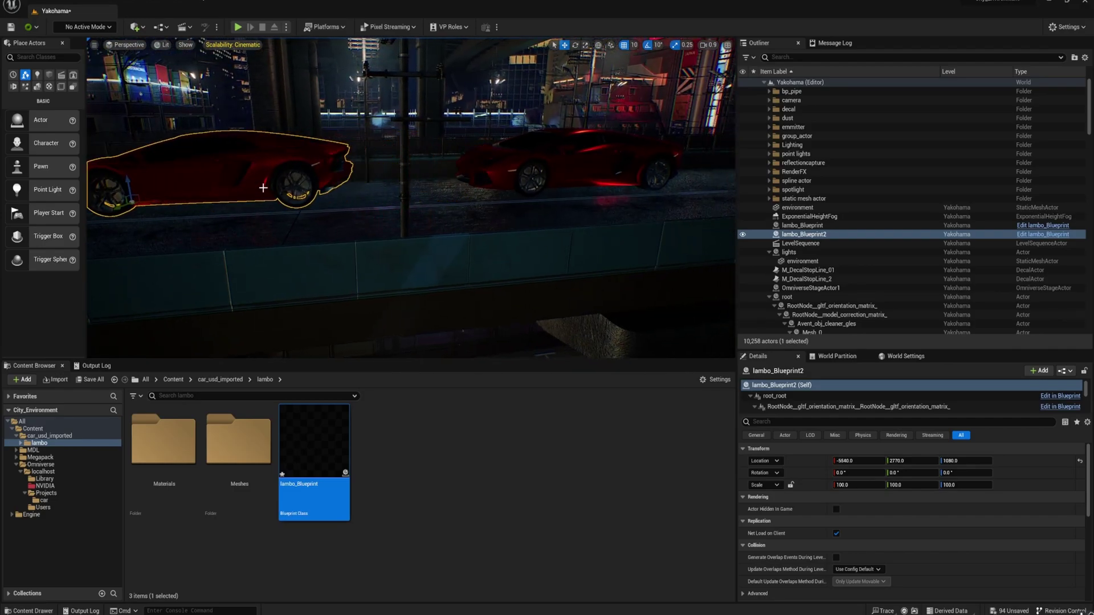
pyautogui.moveTo(264, 188); pyautogui.dragTo(311, 186, button='right')
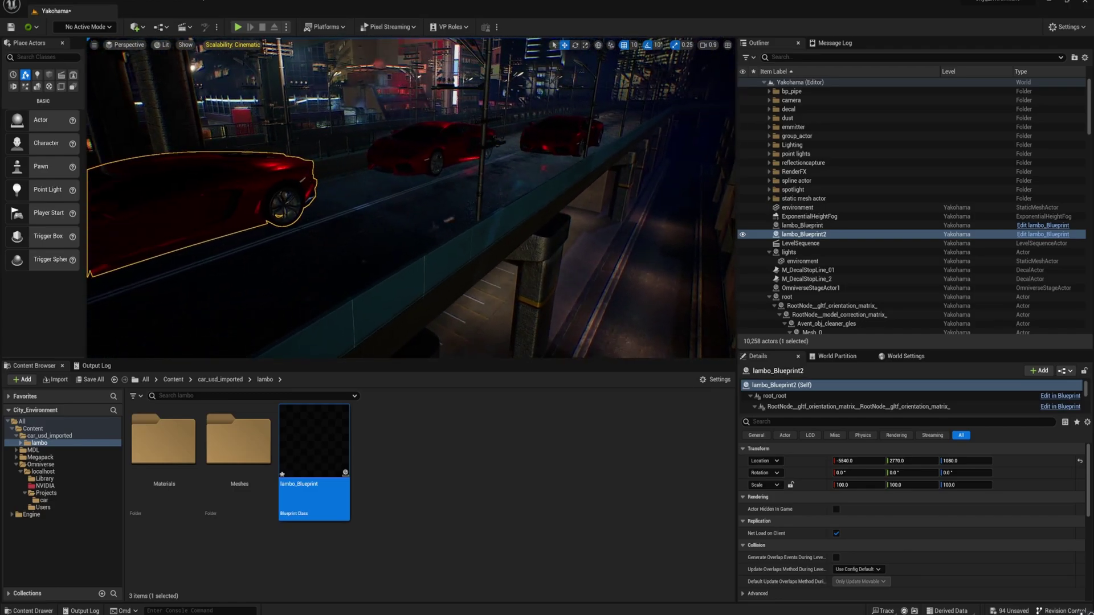
pyautogui.click(344, 104)
pyautogui.click(279, 176)
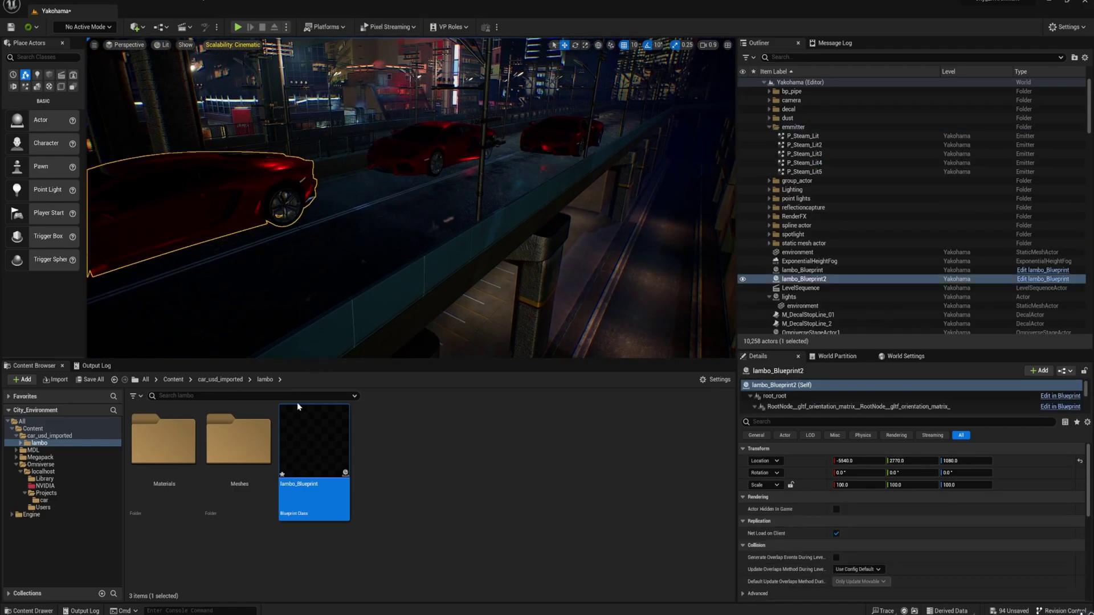
# - Select all 70 car meshes in the lambo Meshes folder and drop them under the bridge
pyautogui.doubleClick(239, 439)
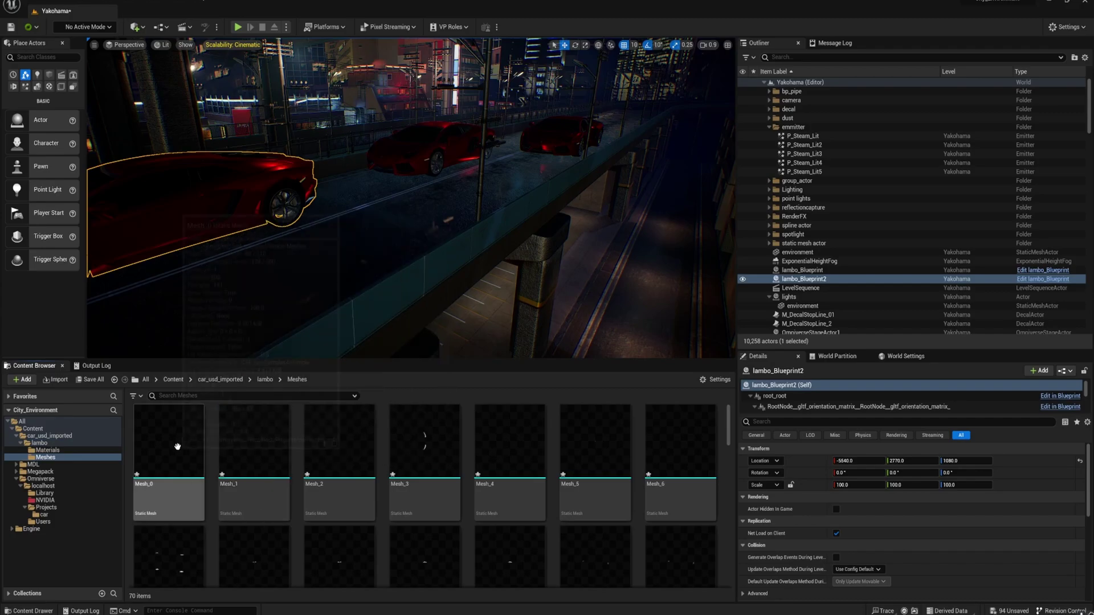
pyautogui.click(178, 447)
pyautogui.hotkey('ctrl', 'a')
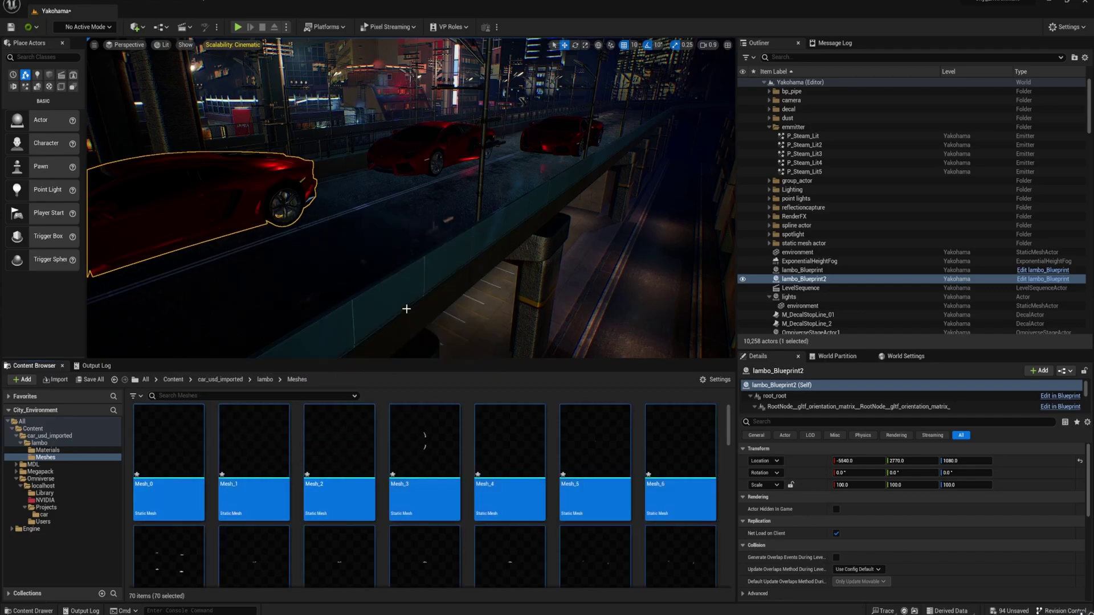
pyautogui.scroll(-8, 407, 309)
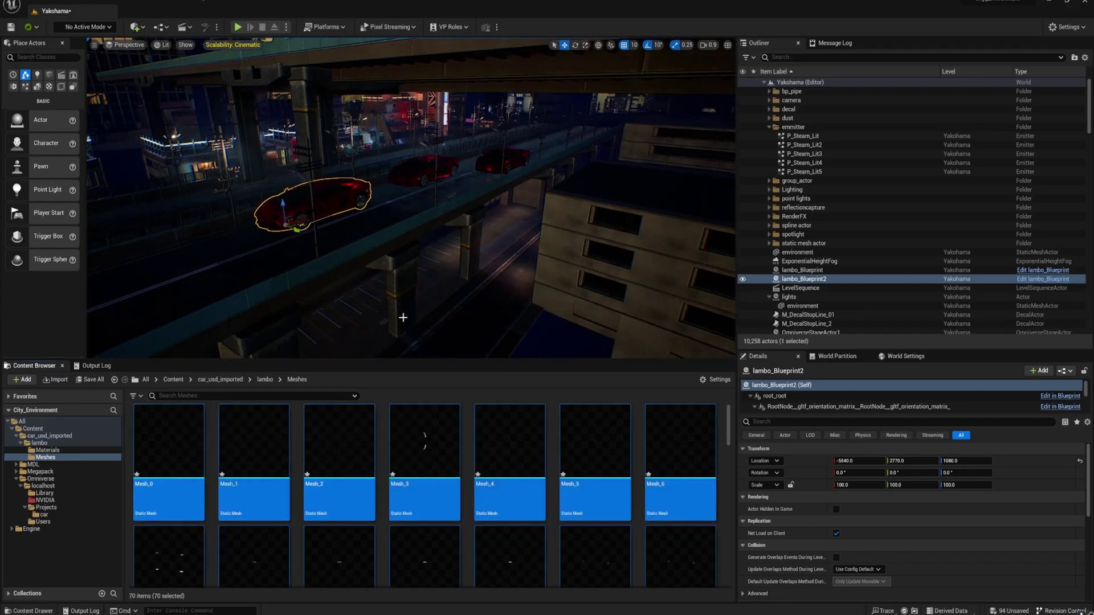
pyautogui.press('w')
pyautogui.moveTo(403, 317)
pyautogui.mouseDown(button='right')
pyautogui.moveTo(403, 381)
pyautogui.moveTo(394, 370)
pyautogui.moveTo(403, 307)
pyautogui.moveTo(403, 317)
pyautogui.mouseUp(button='right')
pyautogui.scroll(3, 403, 317)
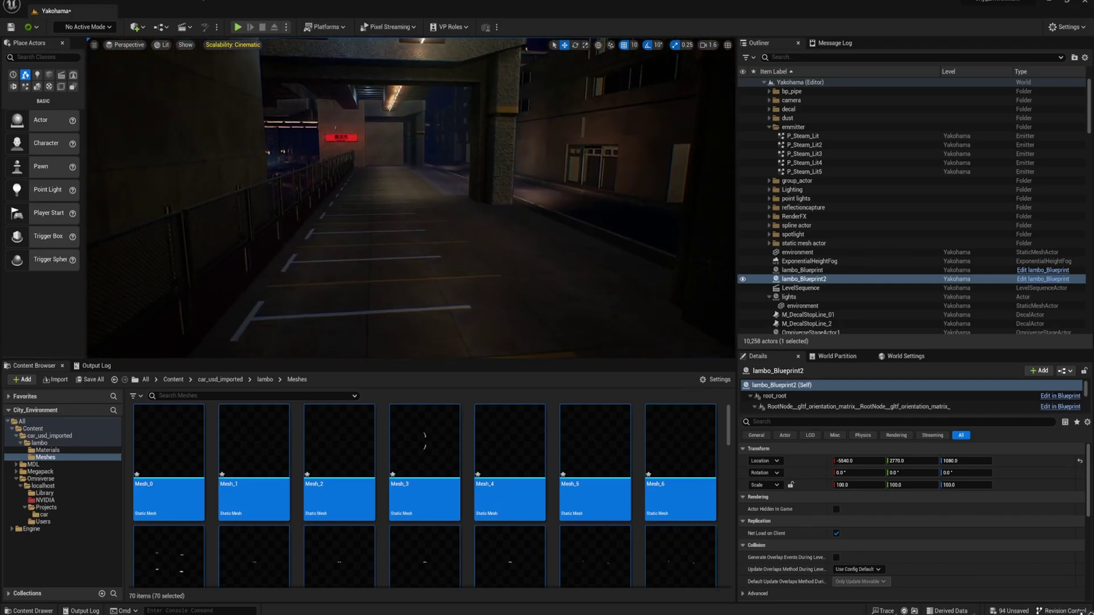
pyautogui.moveTo(484, 451); pyautogui.dragTo(441, 228)
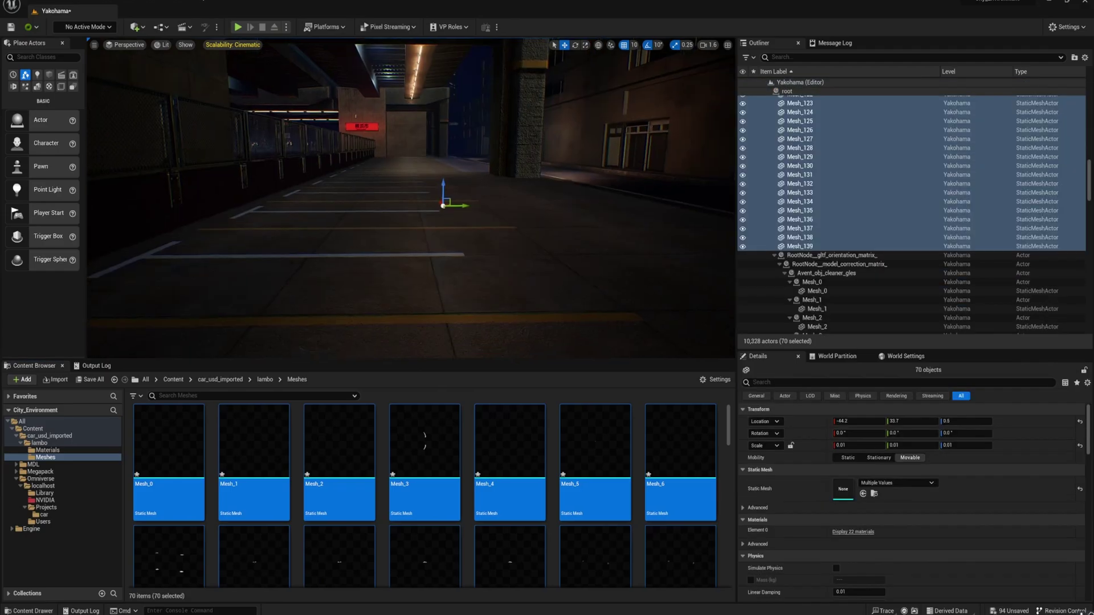
pyautogui.moveTo(442, 228); pyautogui.dragTo(421, 233, button='right')
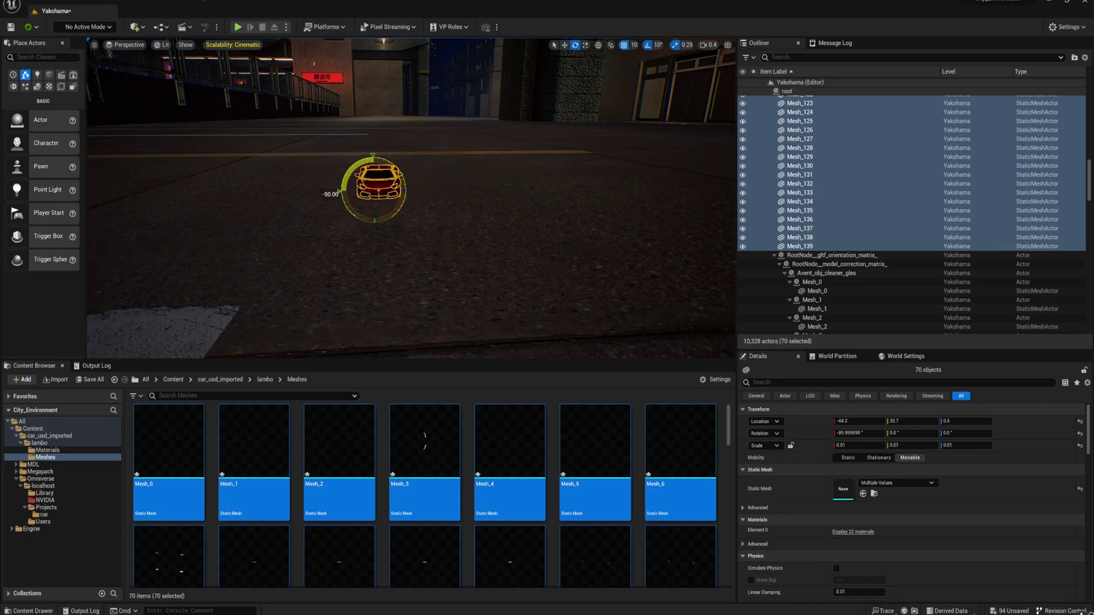
# - Scale the new car from 0.01 to 1.5 and view it whole in the tunnel
pyautogui.moveTo(518, 193); pyautogui.dragTo(482, 174, button='right')
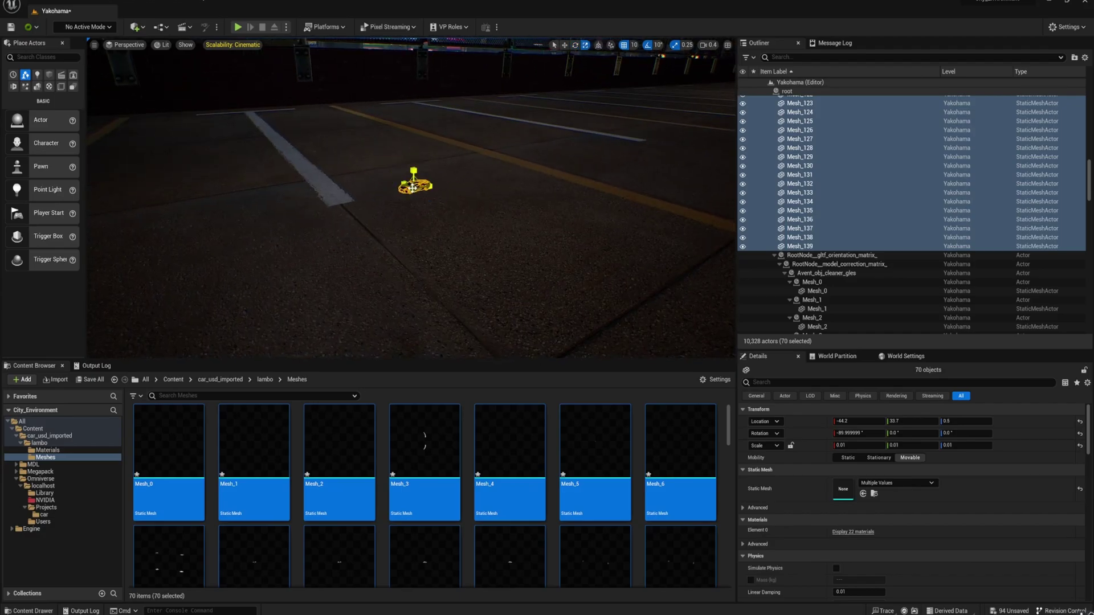
pyautogui.moveTo(412, 188); pyautogui.dragTo(385, 210)
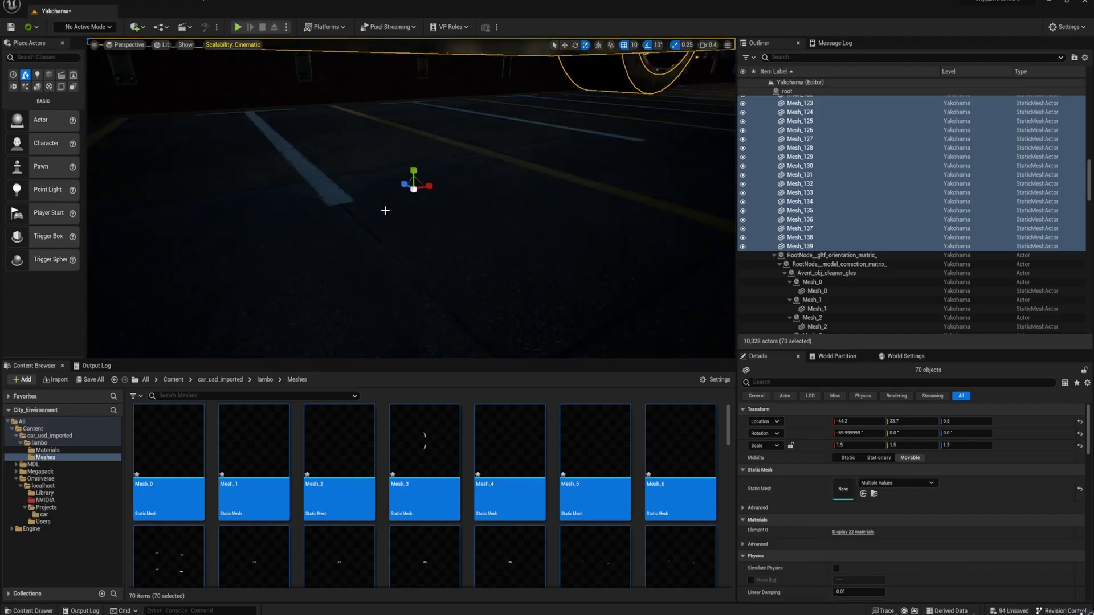
pyautogui.moveTo(385, 211); pyautogui.dragTo(339, 189, button='right')
pyautogui.scroll(3, 385, 210)
pyautogui.press('s')
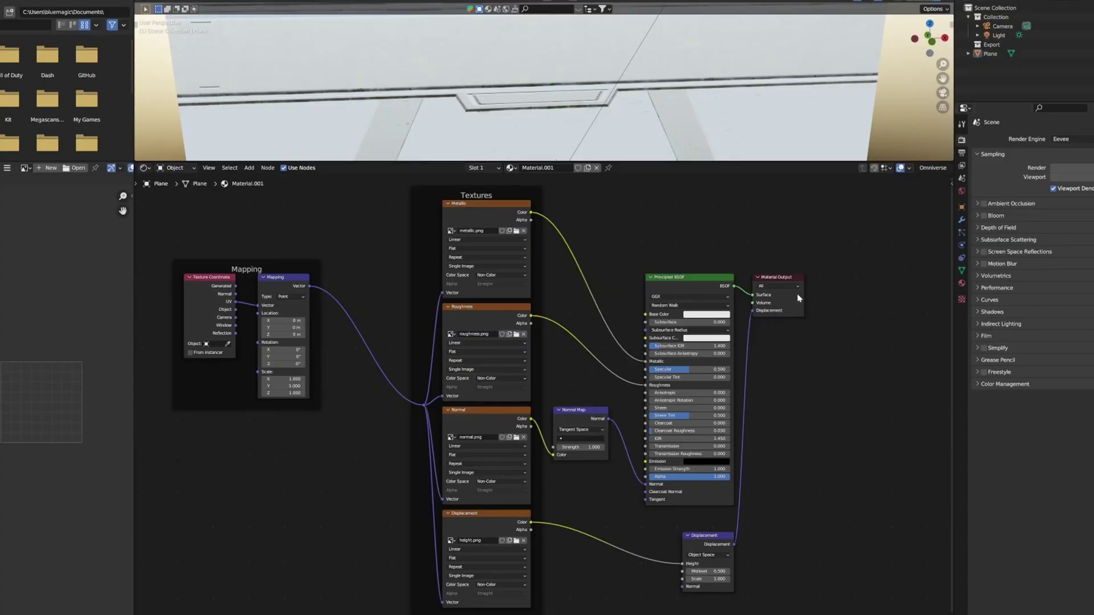
# - Preview the plane's metallic, roughness, normal map and height textures in the Image Editor
pyautogui.scroll(6, 596, 267)
pyautogui.scroll(-1, 576, 310)
pyautogui.scroll(3, 576, 310)
pyautogui.moveTo(612, 286); pyautogui.dragTo(576, 476, button='middle')
pyautogui.click(382, 255)
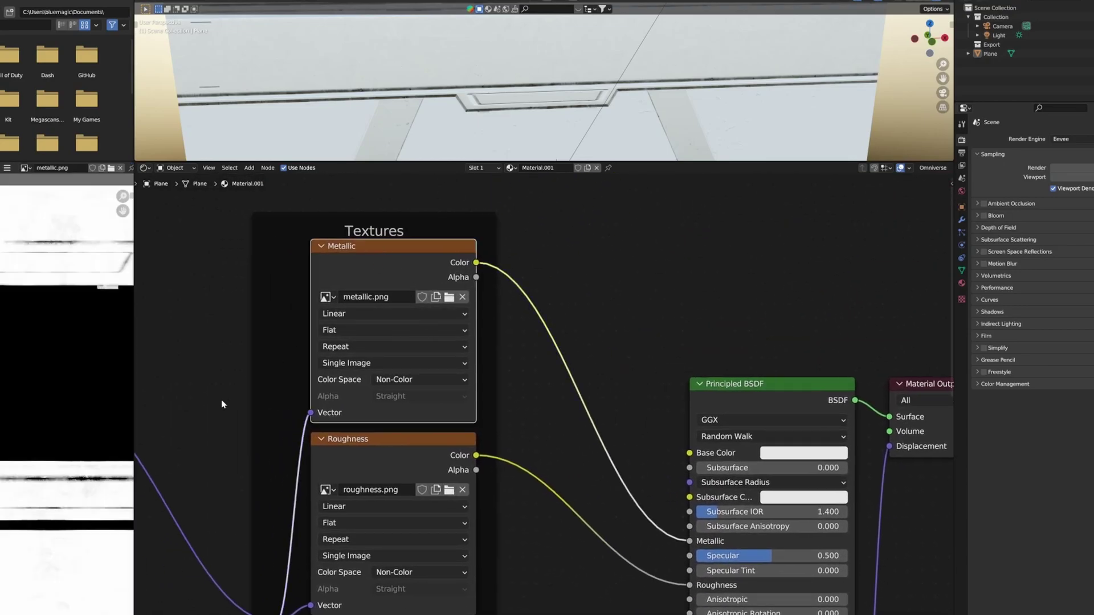
pyautogui.moveTo(221, 405); pyautogui.dragTo(658, 254, button='middle')
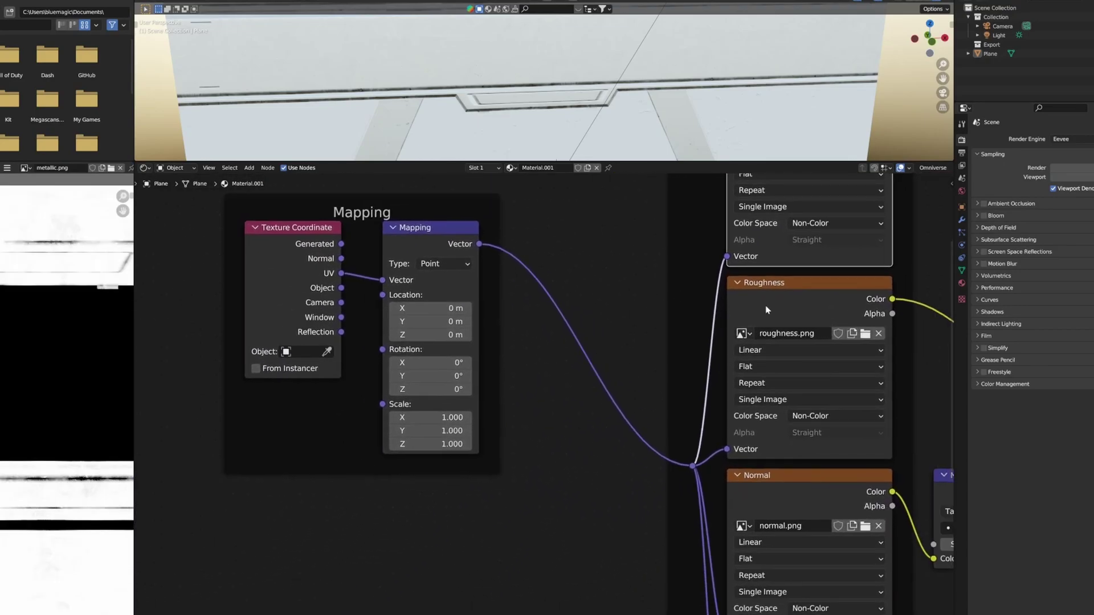
pyautogui.click(792, 305)
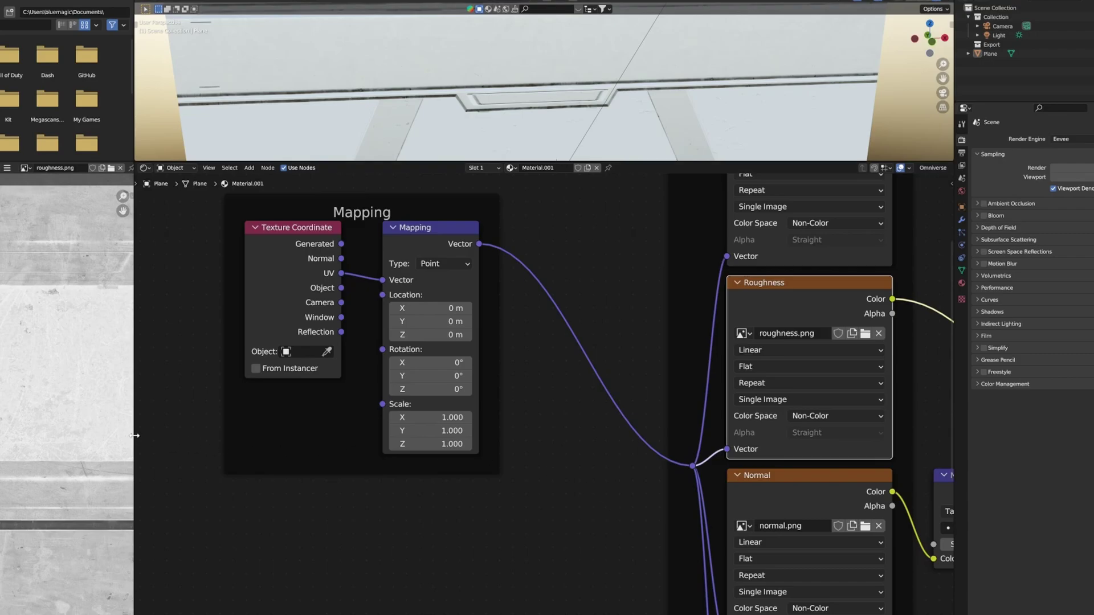
pyautogui.moveTo(135, 435); pyautogui.dragTo(244, 435)
pyautogui.click(870, 490)
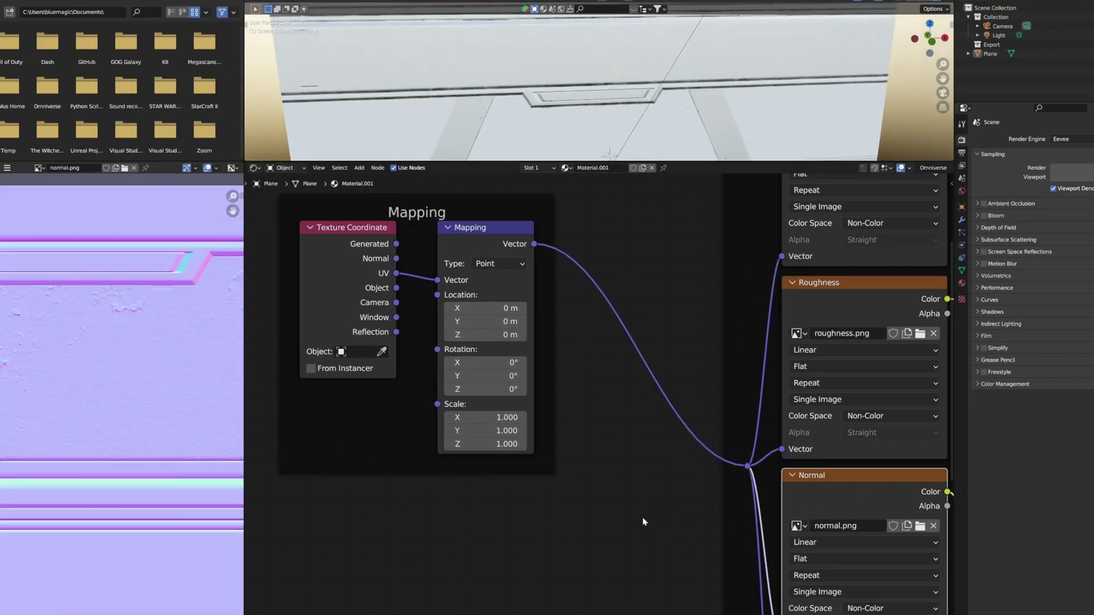
pyautogui.moveTo(643, 521); pyautogui.dragTo(408, 263, button='middle')
pyautogui.click(603, 445)
# - Check the Principled BSDF and Material Output links, then enlarge the plane's 3D view
pyautogui.moveTo(436, 327); pyautogui.dragTo(318, 413, button='middle')
pyautogui.moveTo(655, 280); pyautogui.dragTo(440, 381, button='middle')
pyautogui.moveTo(532, 247); pyautogui.dragTo(398, 361, button='middle')
pyautogui.click(544, 283)
pyautogui.keyDown('ctrl'); pyautogui.moveTo(777, 416); pyautogui.dragTo(775, 502, button='middle'); pyautogui.keyUp('ctrl')
pyautogui.moveTo(775, 502); pyautogui.dragTo(772, 389, button='middle')
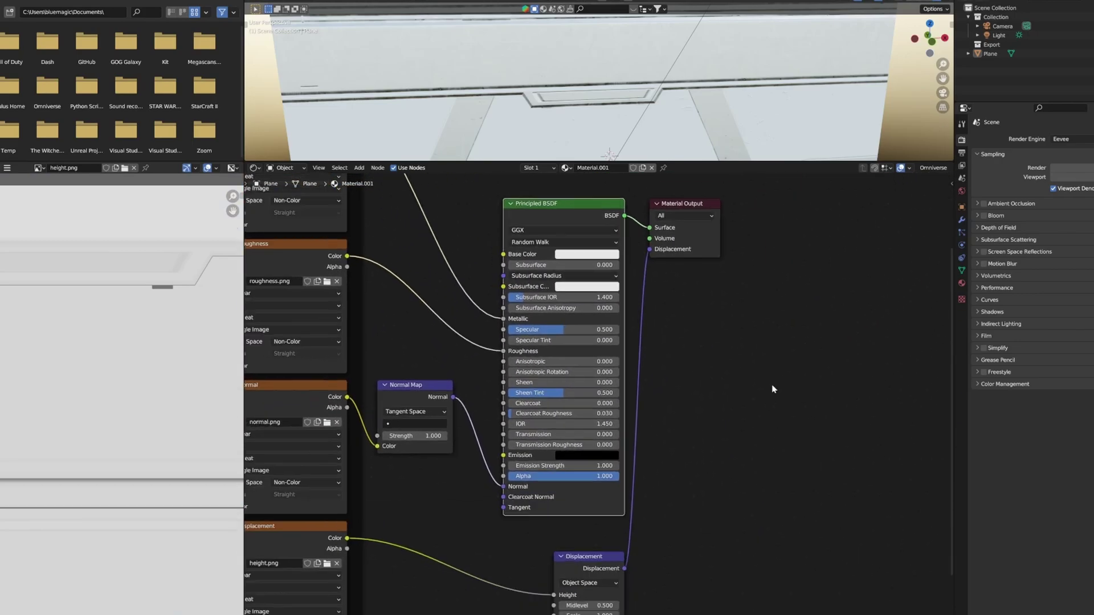
pyautogui.scroll(-6, 760, 399)
pyautogui.moveTo(489, 333); pyautogui.dragTo(495, 392, button='middle')
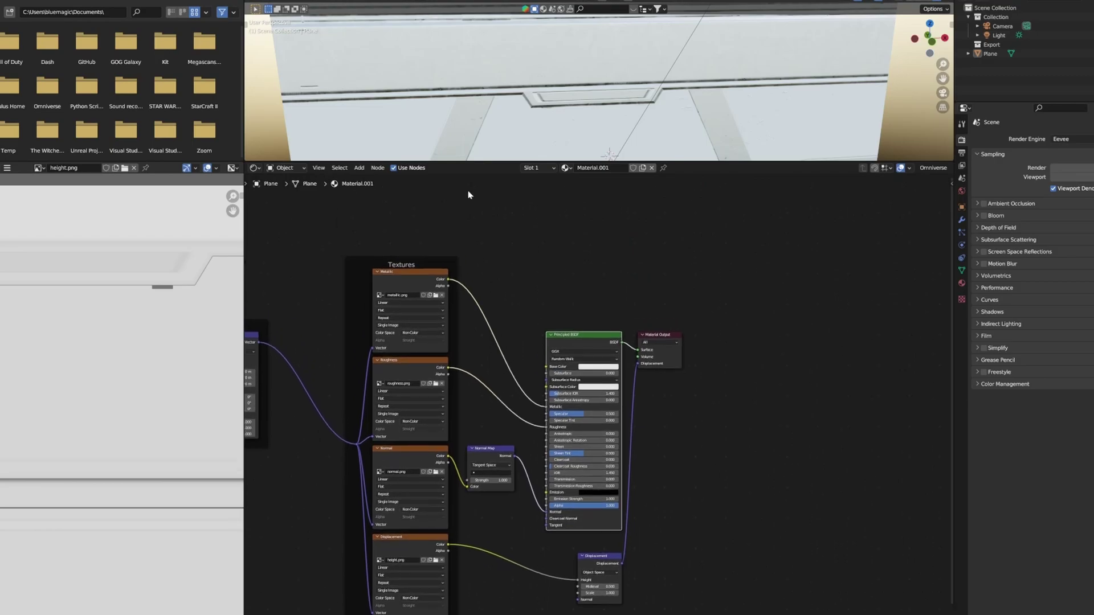
pyautogui.moveTo(462, 162); pyautogui.dragTo(462, 510)
pyautogui.moveTo(484, 390)
pyautogui.mouseDown(button='middle')
pyautogui.moveTo(456, 410)
pyautogui.moveTo(496, 426)
pyautogui.moveTo(439, 381)
pyautogui.moveTo(386, 383)
pyautogui.moveTo(428, 399)
pyautogui.moveTo(459, 432)
pyautogui.moveTo(494, 372)
pyautogui.moveTo(502, 394)
pyautogui.mouseUp(button='middle')
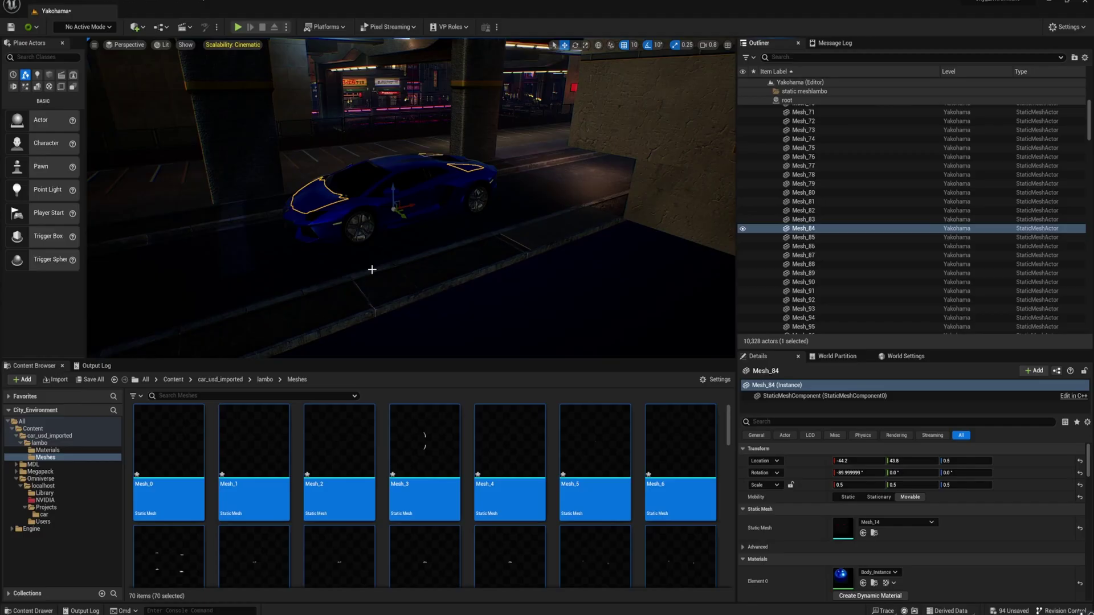
pyautogui.scroll(5, 410, 198)
pyautogui.press('s')
pyautogui.moveTo(410, 198); pyautogui.dragTo(433, 234, button='right')
pyautogui.scroll(2, 411, 205)
pyautogui.press('s')
pyautogui.scroll(2, 410, 197)
pyautogui.press('w')
pyautogui.press('d')
pyautogui.press('w')
pyautogui.press('w')
# - Rotate and move the car door so it swings fully open
pyautogui.moveTo(134, 299); pyautogui.dragTo(137, 297, button='right')
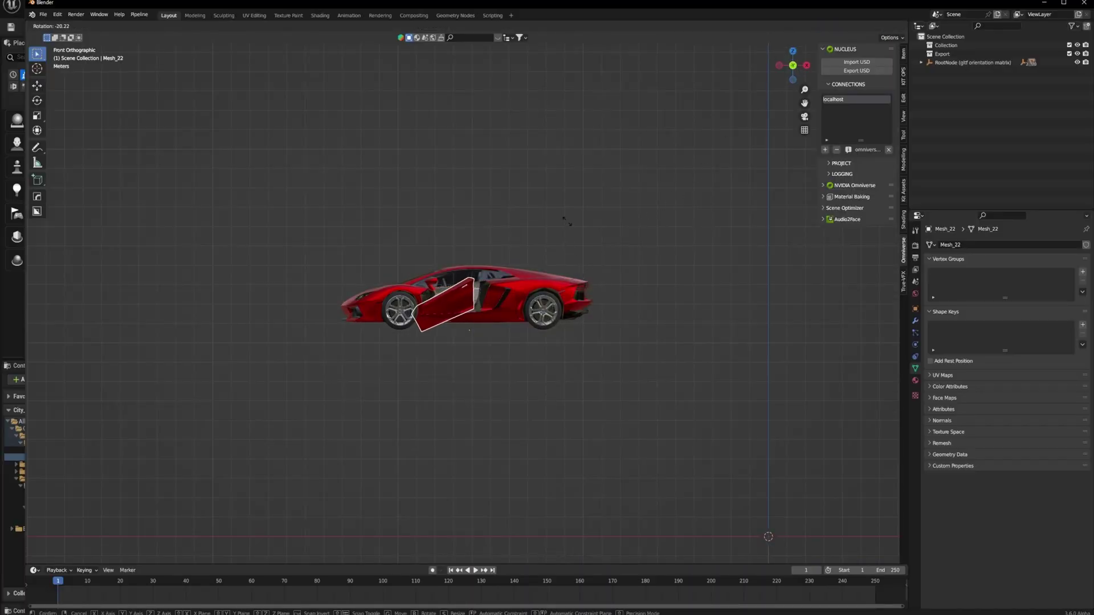
pyautogui.click(561, 219)
pyautogui.press('g')
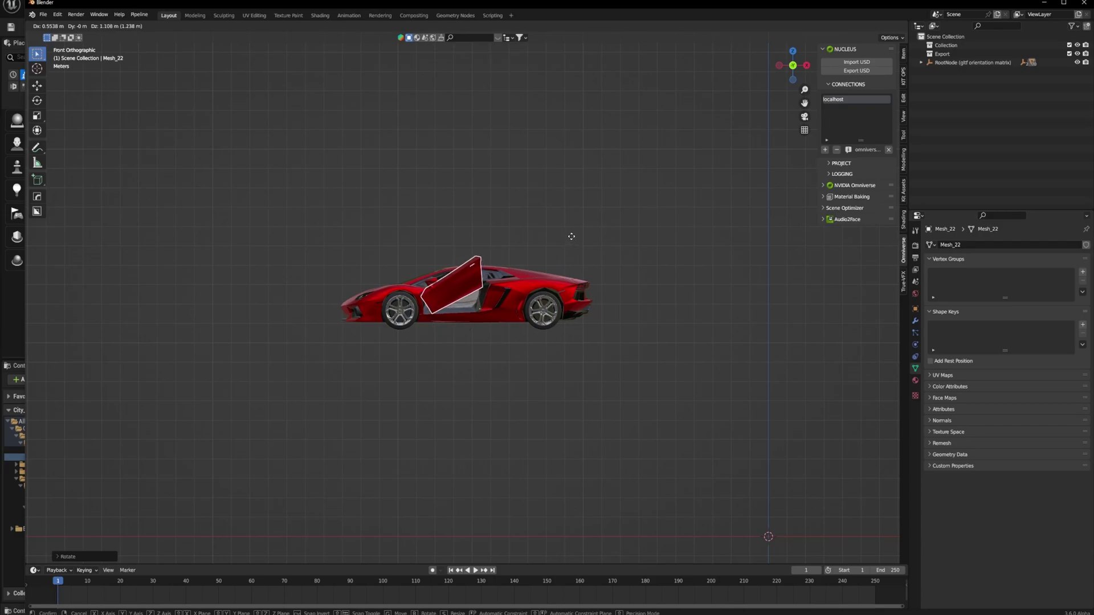
pyautogui.click(572, 238)
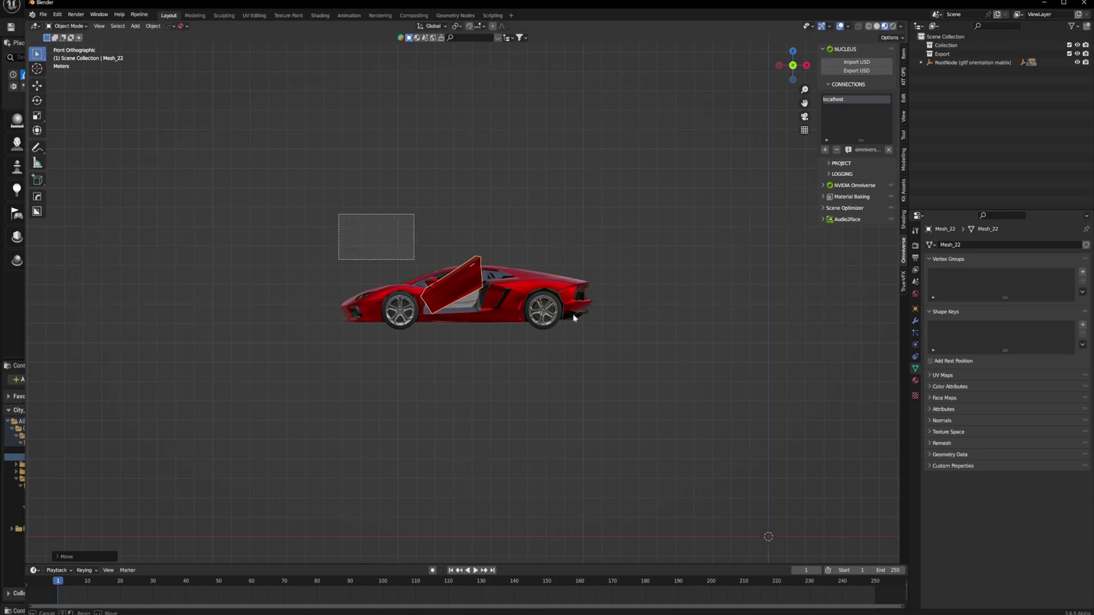
# - Re-export the whole car over lambo.usd via the Omniverse Export USD panel
pyautogui.moveTo(574, 318); pyautogui.dragTo(663, 353)
pyautogui.click(852, 70)
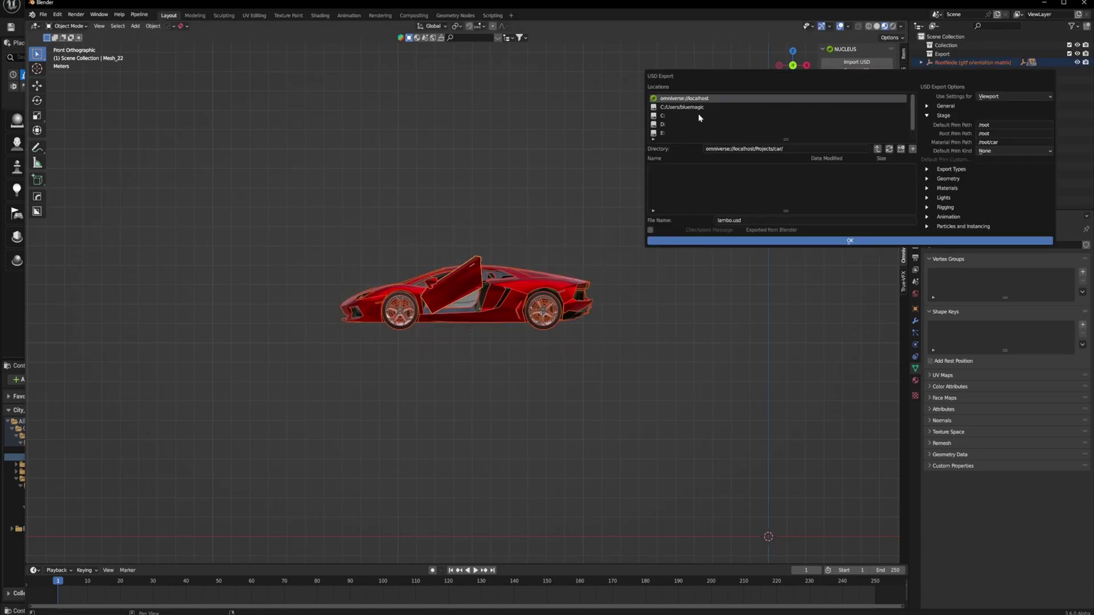
pyautogui.click(751, 242)
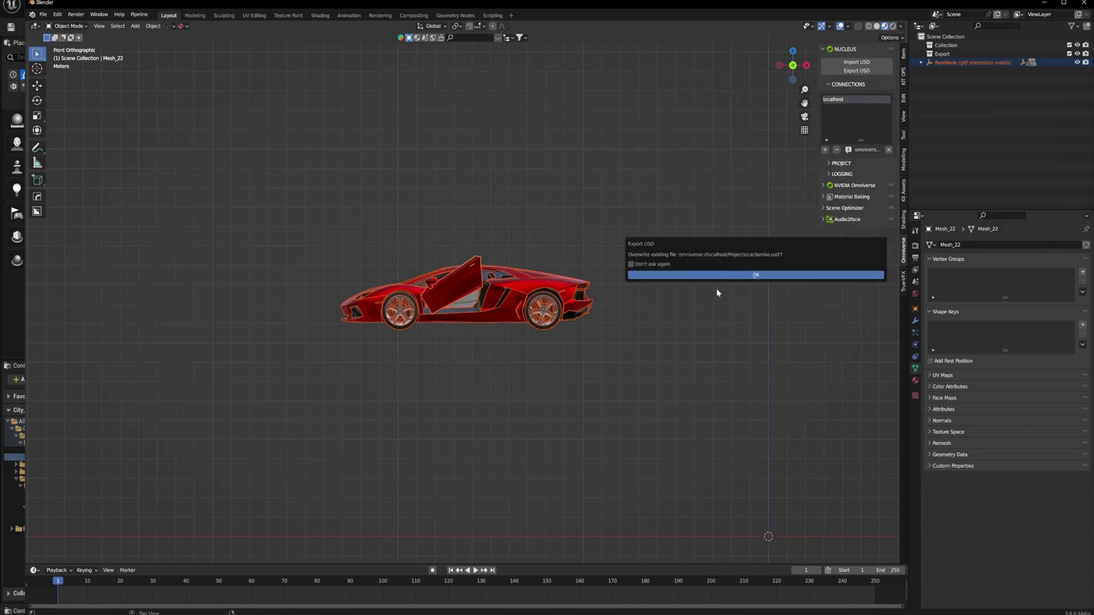
pyautogui.press('Return')
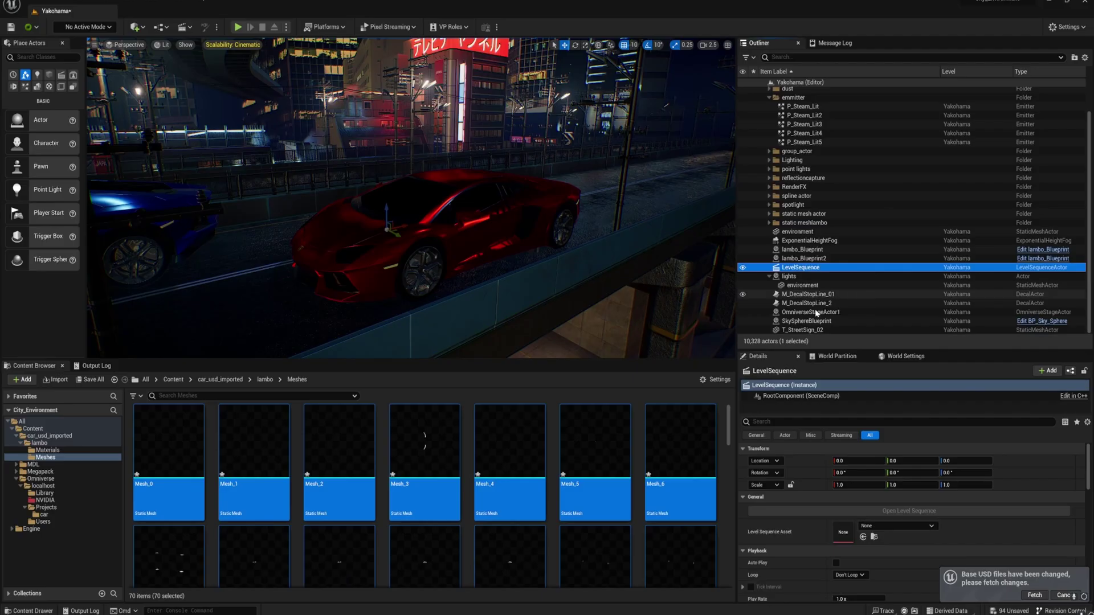
# - Set OmniverseStageActor1 to the lambo USD from the car project and view the opened-door car
pyautogui.click(818, 313)
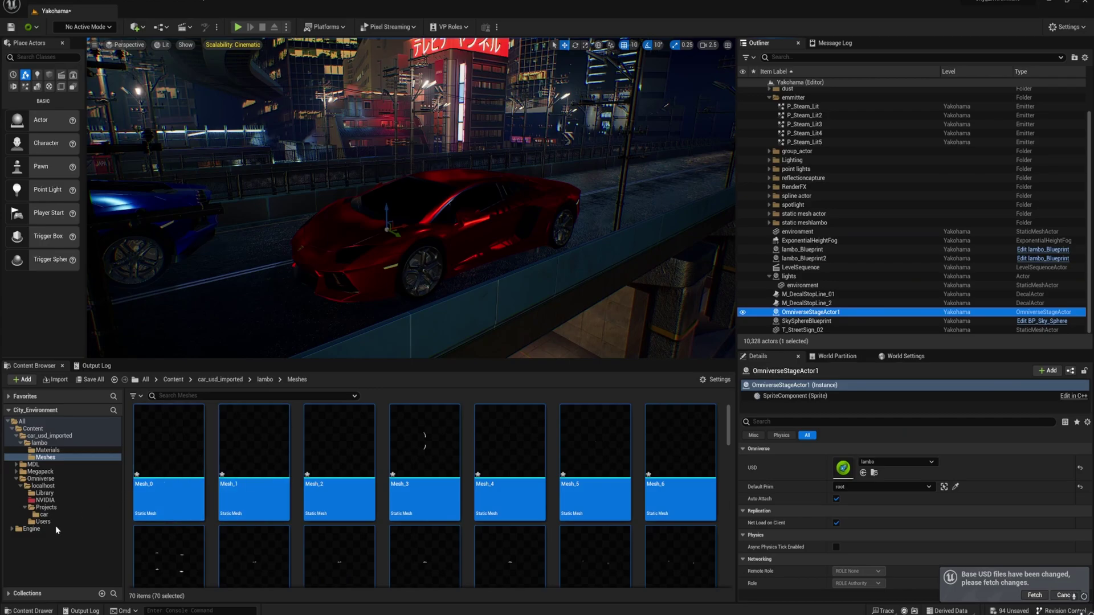
pyautogui.click(42, 516)
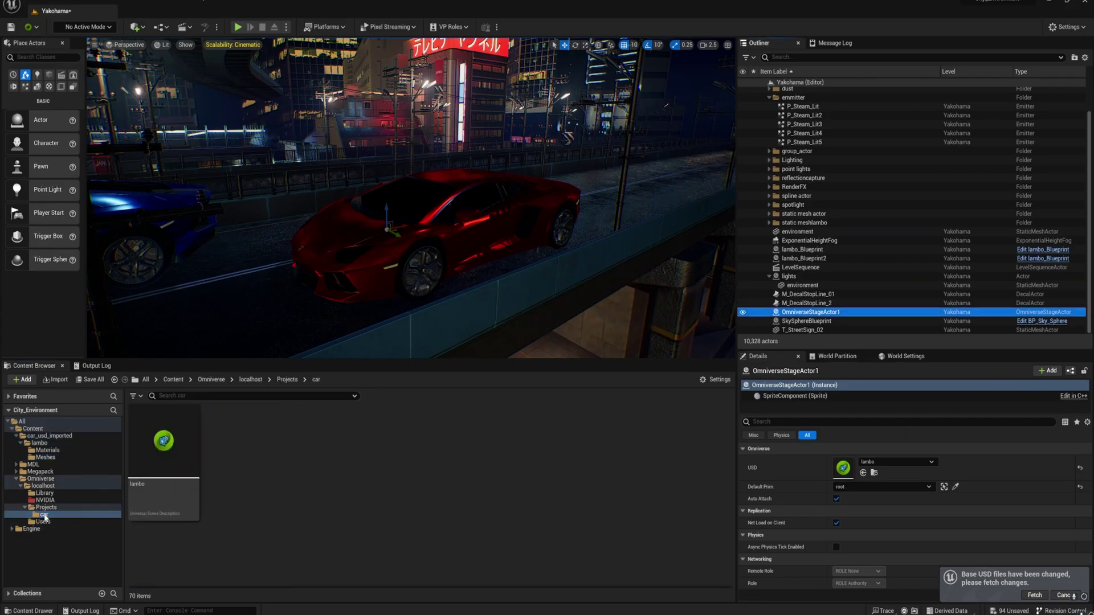
pyautogui.click(175, 445)
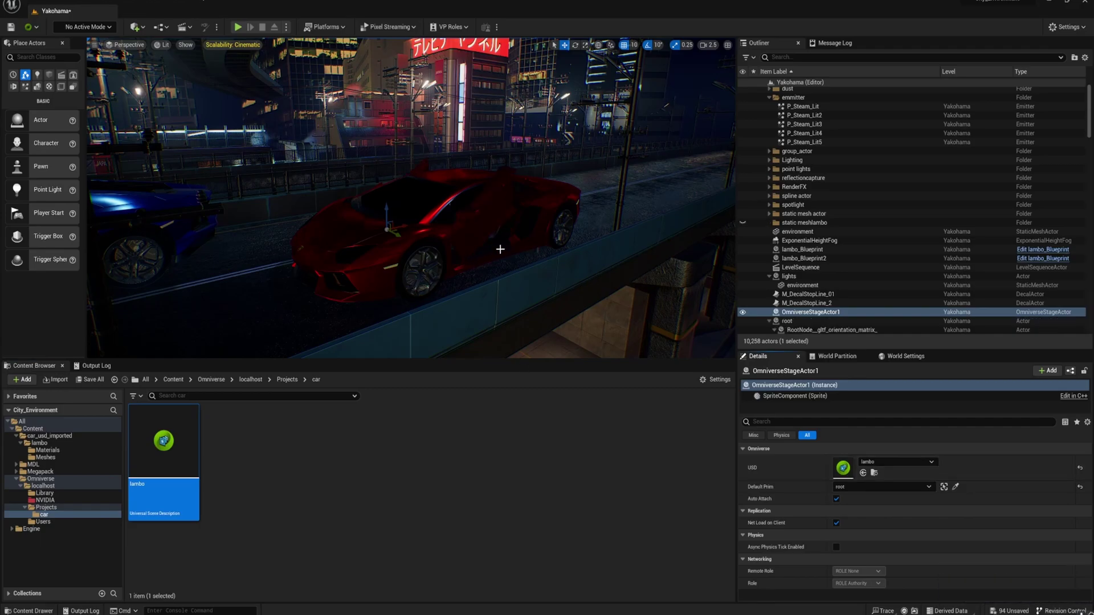
pyautogui.moveTo(505, 263)
pyautogui.mouseDown(button='right')
pyautogui.moveTo(502, 250)
pyautogui.moveTo(592, 251)
pyautogui.moveTo(504, 253)
pyautogui.mouseUp(button='right')
pyautogui.scroll(-3, 502, 250)
pyautogui.moveTo(411, 198); pyautogui.dragTo(353, 252, button='right')
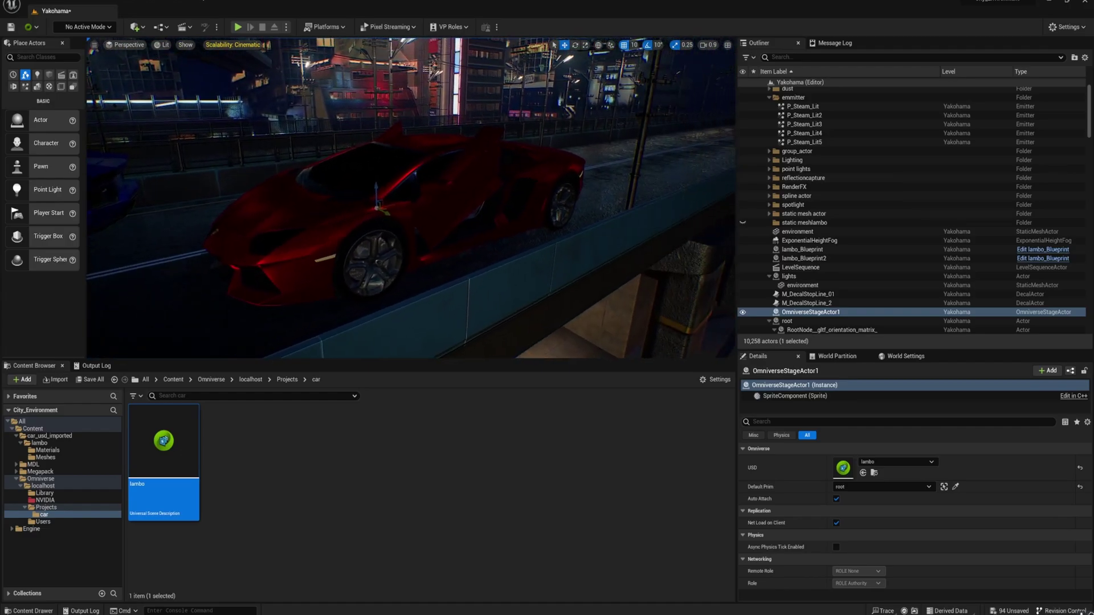
# - Change the car Body material's base colour from red to magenta
pyautogui.hotkey('alt', 'Tab')
pyautogui.moveTo(366, 221); pyautogui.dragTo(406, 235, button='middle')
pyautogui.scroll(2, 479, 310)
pyautogui.scroll(2, 479, 310)
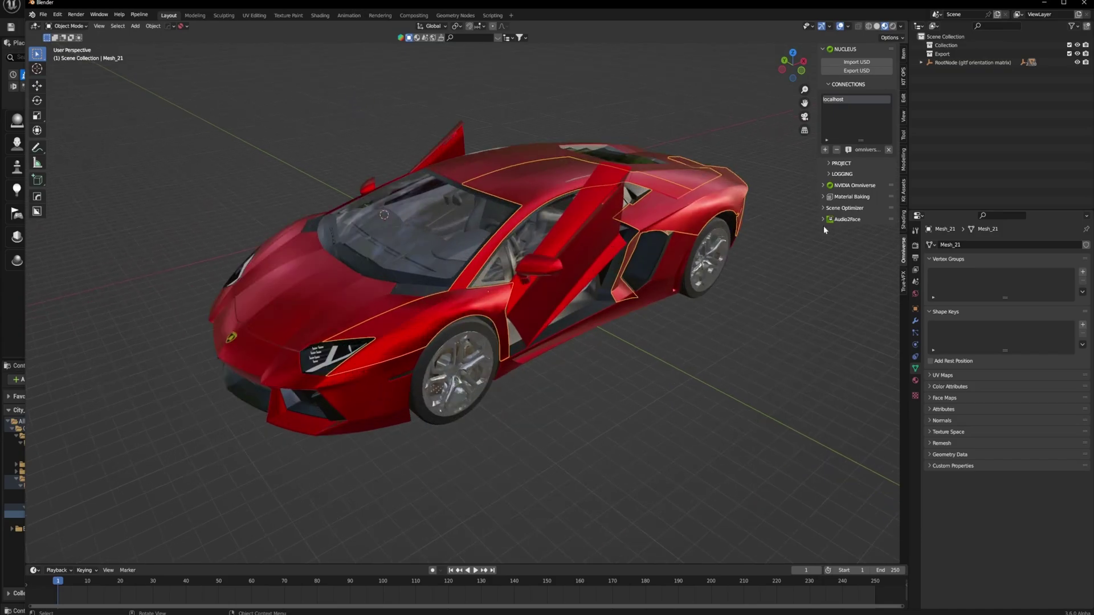
pyautogui.click(916, 380)
pyautogui.click(1031, 356)
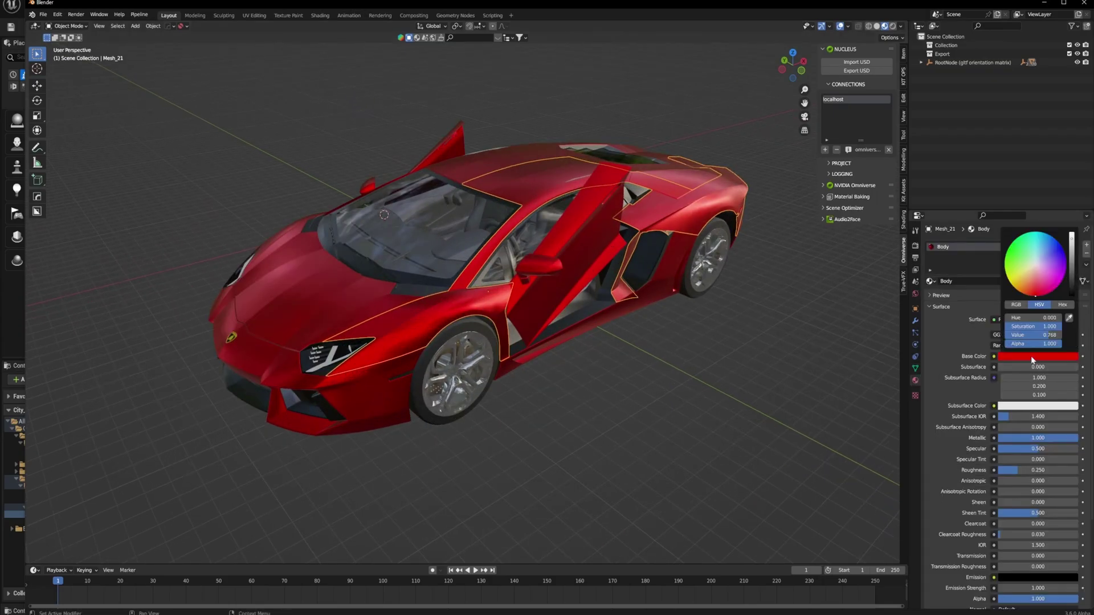
pyautogui.click(1063, 279)
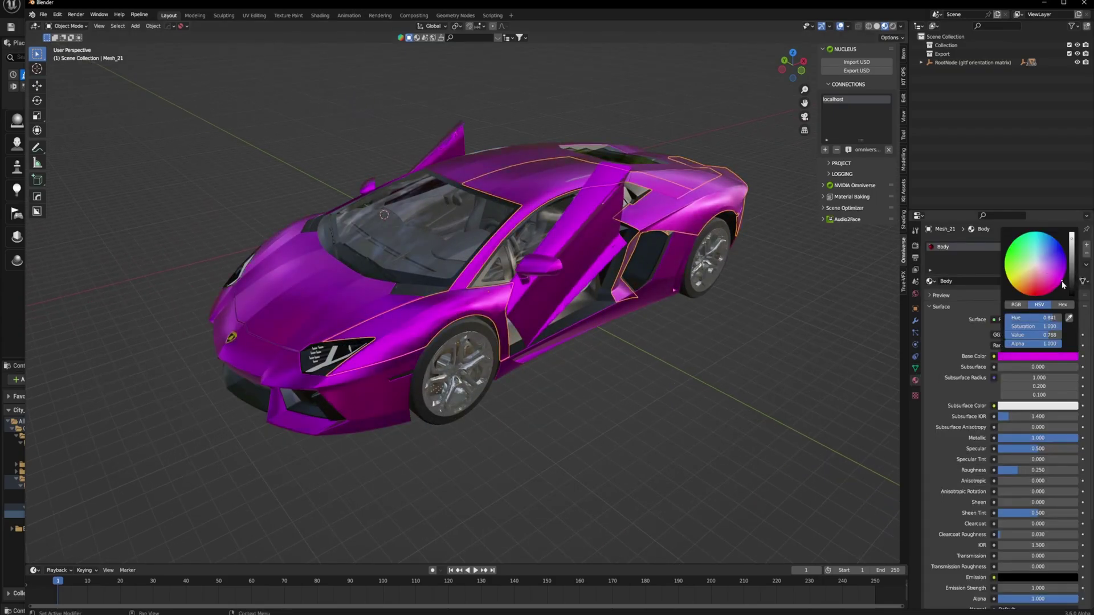
# - Export the whole car over lambo.usd, disabling the overwrite prompt
pyautogui.moveTo(191, 90); pyautogui.dragTo(796, 436)
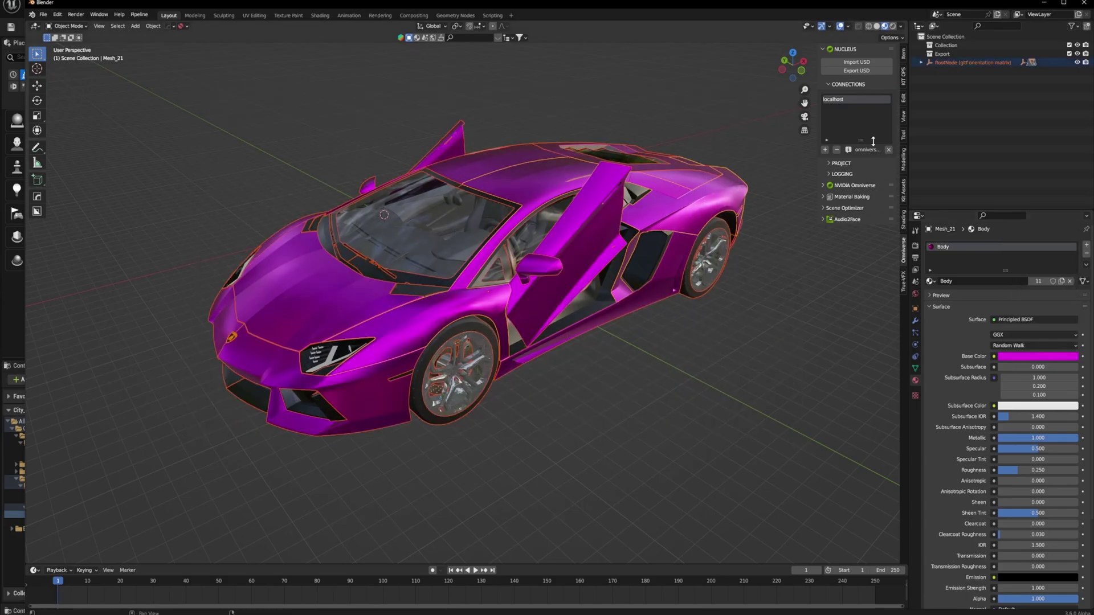
pyautogui.click(856, 70)
pyautogui.click(796, 240)
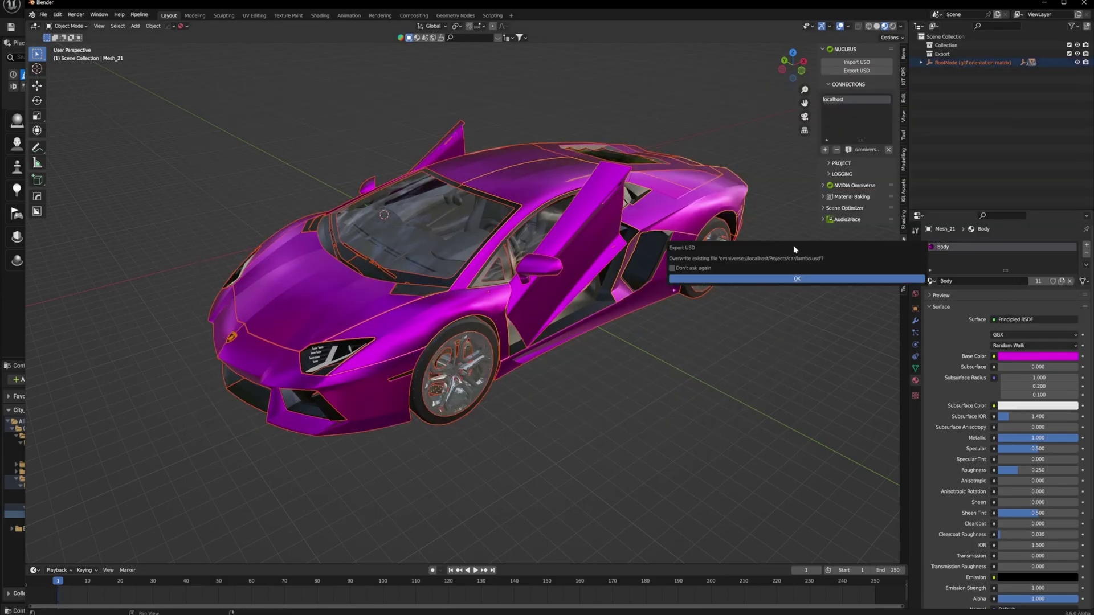
pyautogui.click(673, 268)
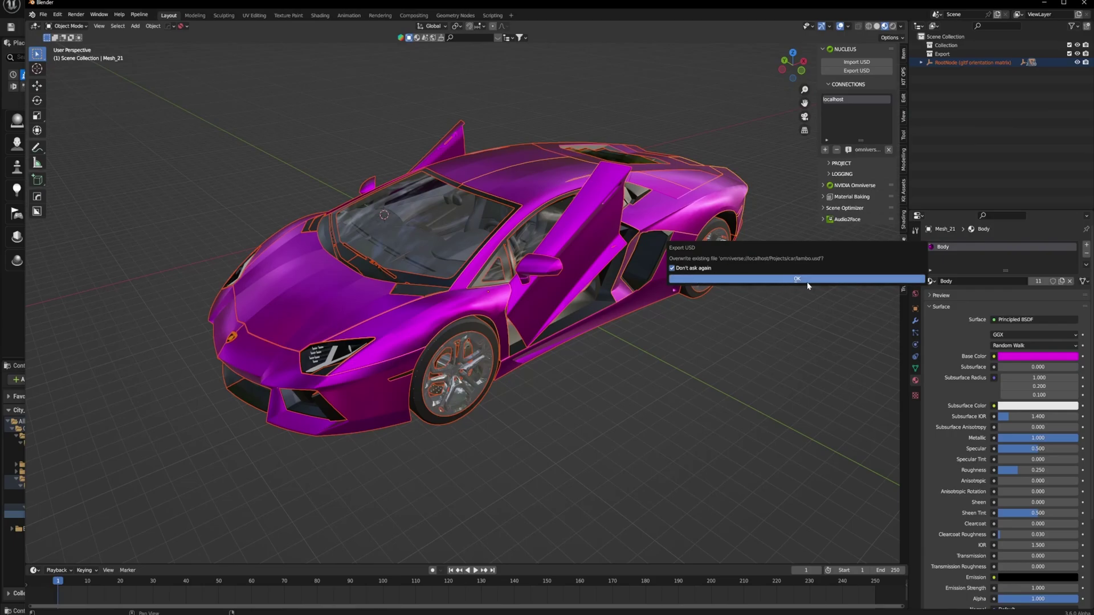
pyautogui.click(811, 284)
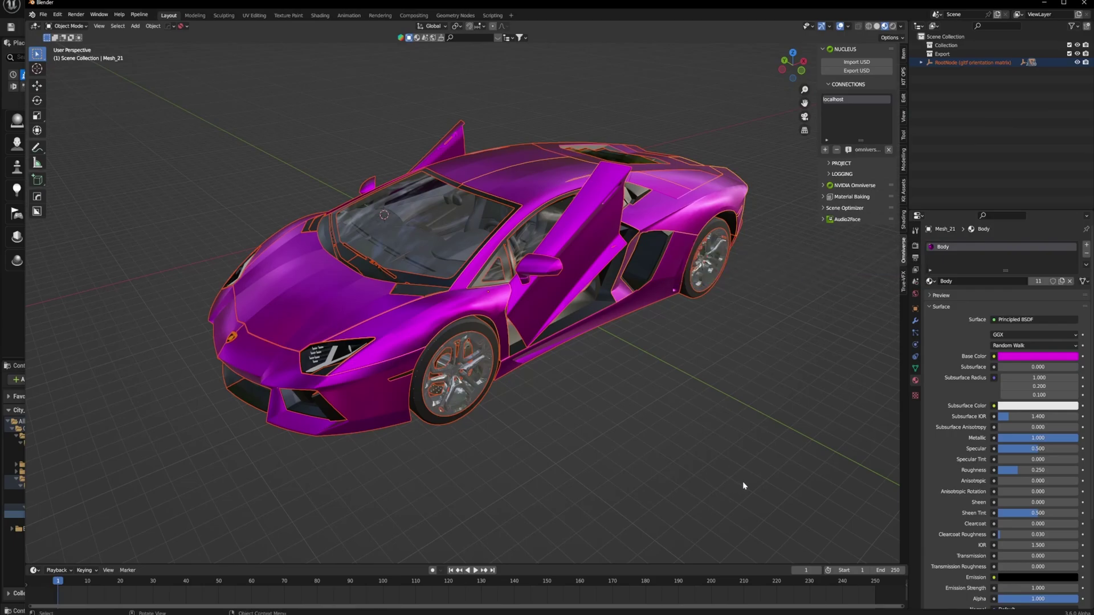
# - Reload the lambo USD so the street car turns magenta, then view it in game view
pyautogui.click(763, 614)
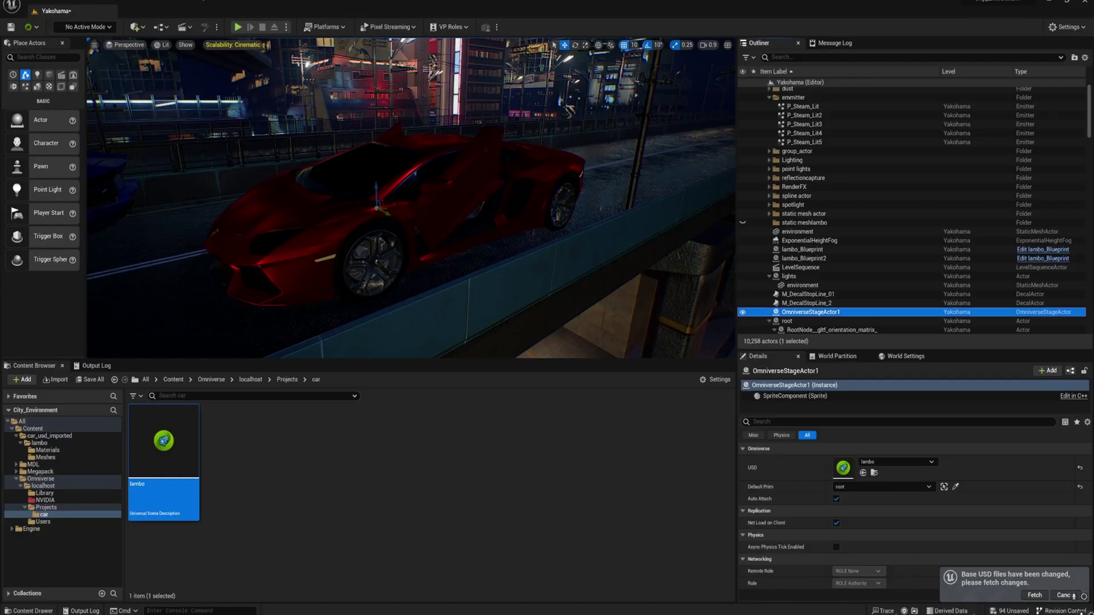
pyautogui.click(316, 447)
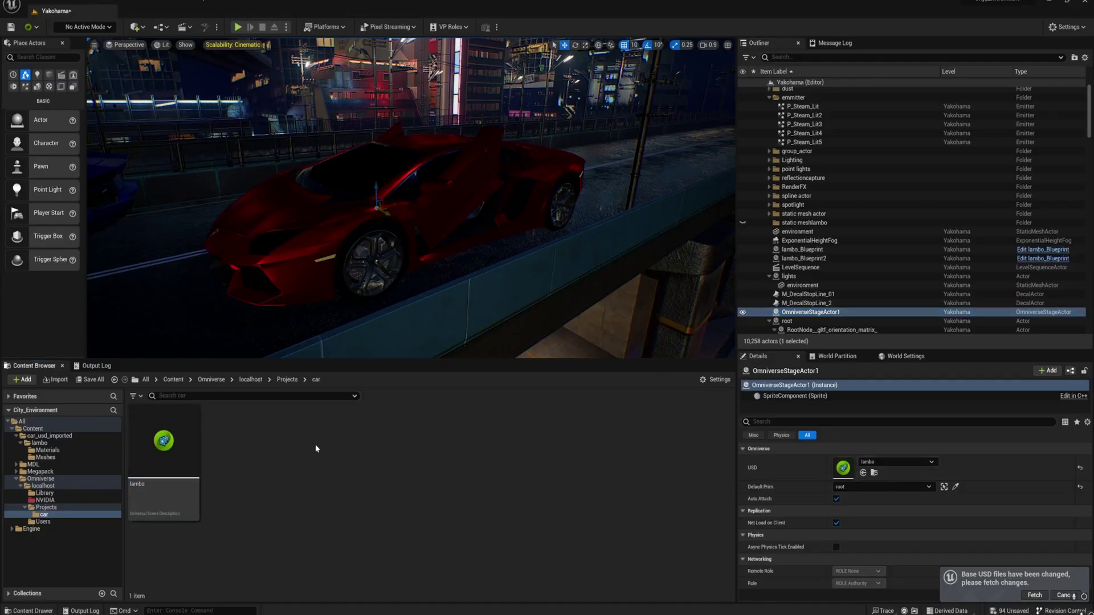
pyautogui.click(164, 445)
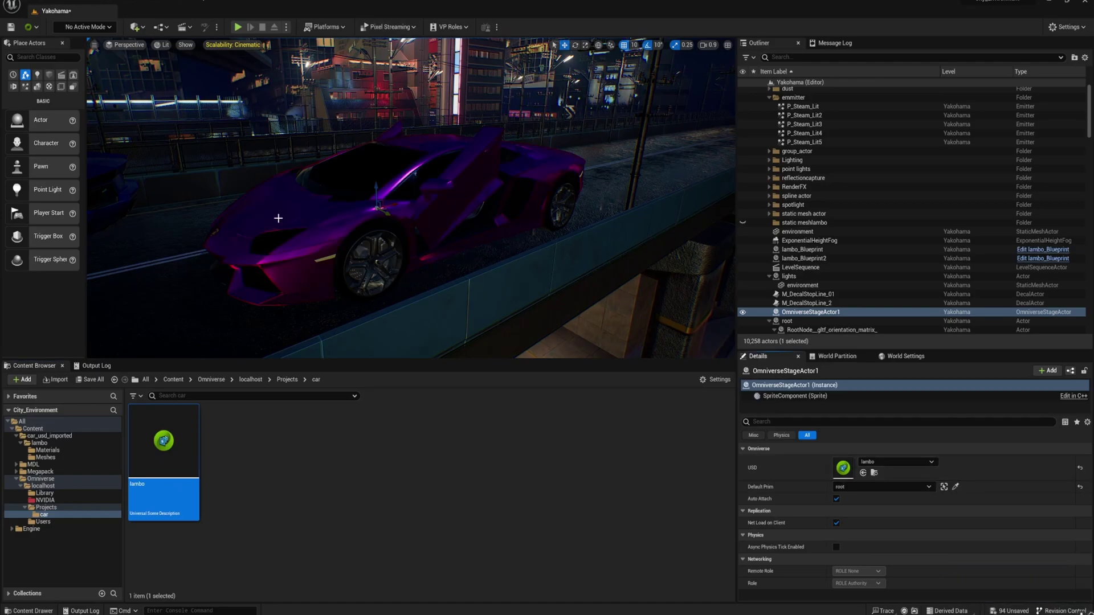
pyautogui.click(221, 180)
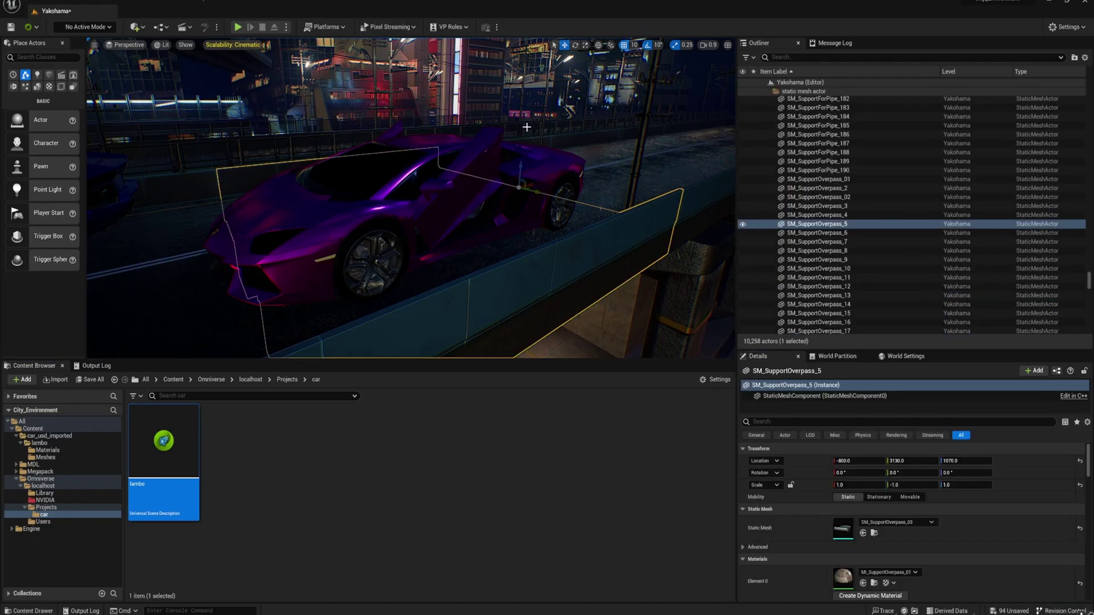
pyautogui.press('g')
pyautogui.moveTo(527, 130)
pyautogui.mouseDown(button='right')
pyautogui.moveTo(407, 111)
pyautogui.moveTo(399, 85)
pyautogui.moveTo(527, 131)
pyautogui.mouseUp(button='right')
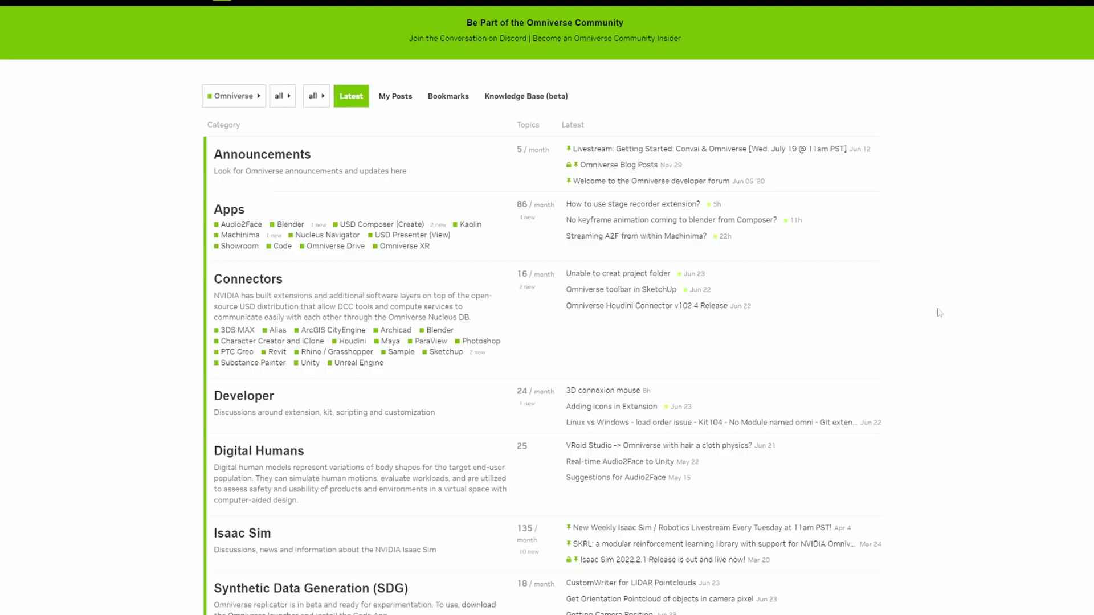
# - Open the forum's Unreal Engine connector category
pyautogui.scroll(-3, 866, 309)
pyautogui.scroll(-1, 866, 309)
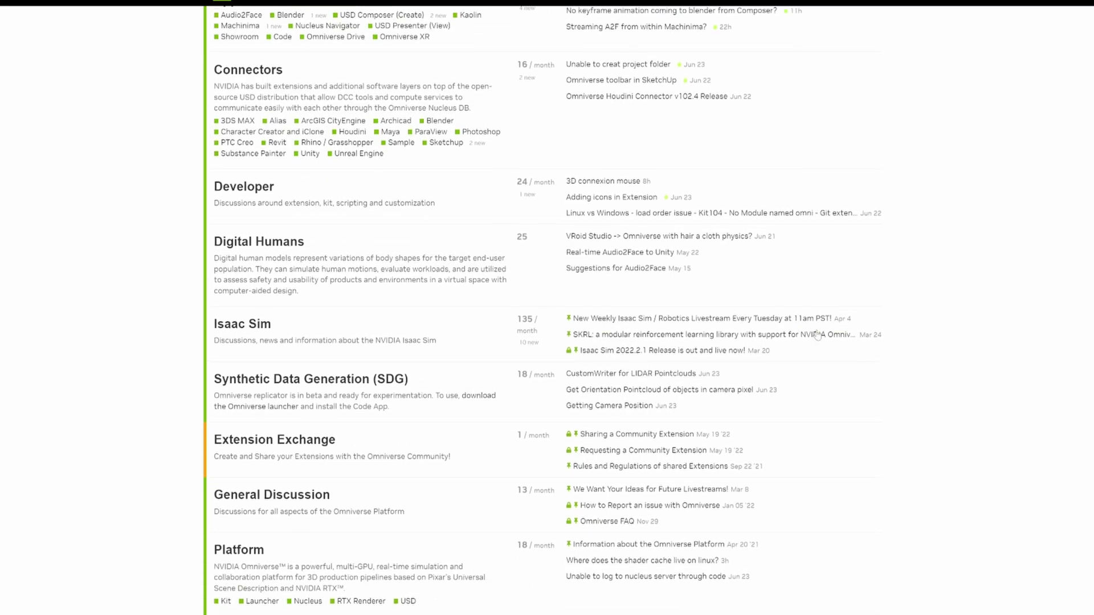
pyautogui.scroll(-1, 441, 336)
pyautogui.scroll(5, 442, 336)
pyautogui.scroll(1, 441, 336)
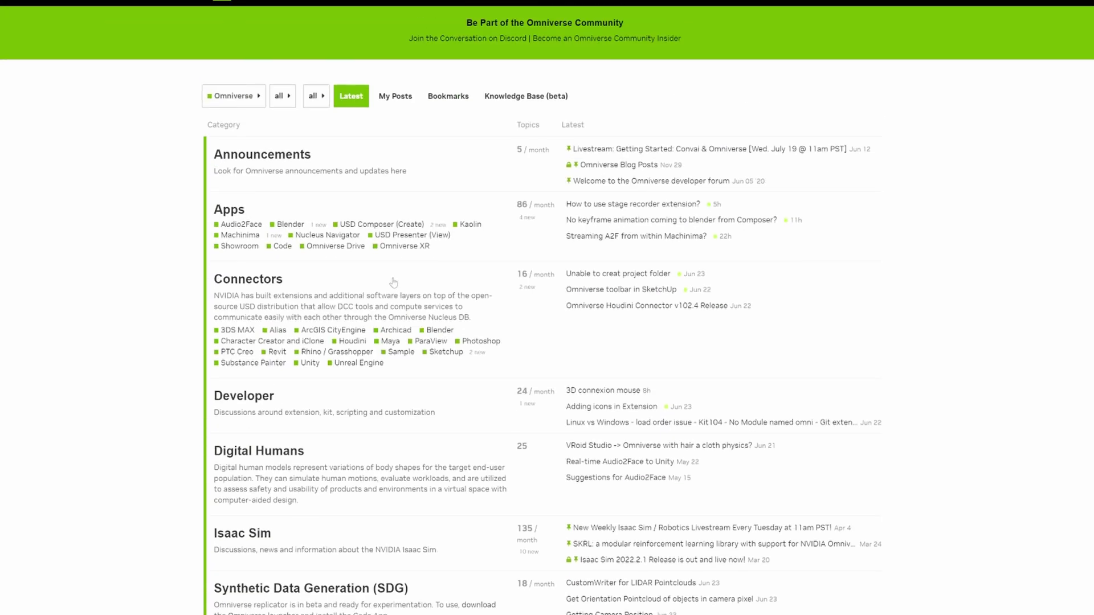
pyautogui.click(359, 364)
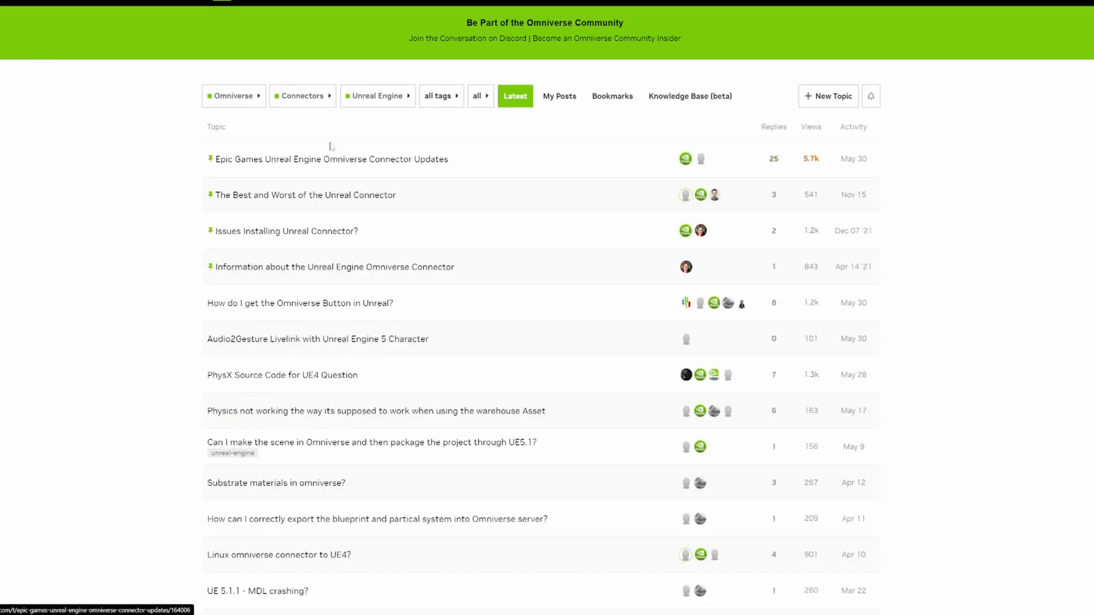
# - Read 'The Best and Worst of the Unreal Connector' thread, then return to the topic list
pyautogui.scroll(-1, 168, 208)
pyautogui.scroll(-5, 166, 208)
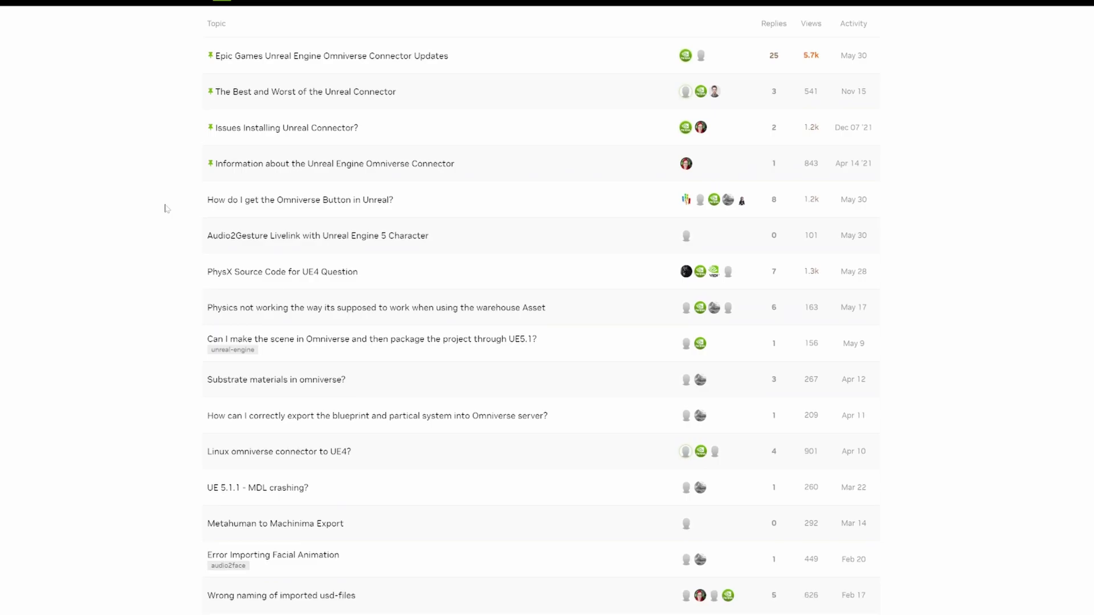
pyautogui.scroll(-5, 166, 207)
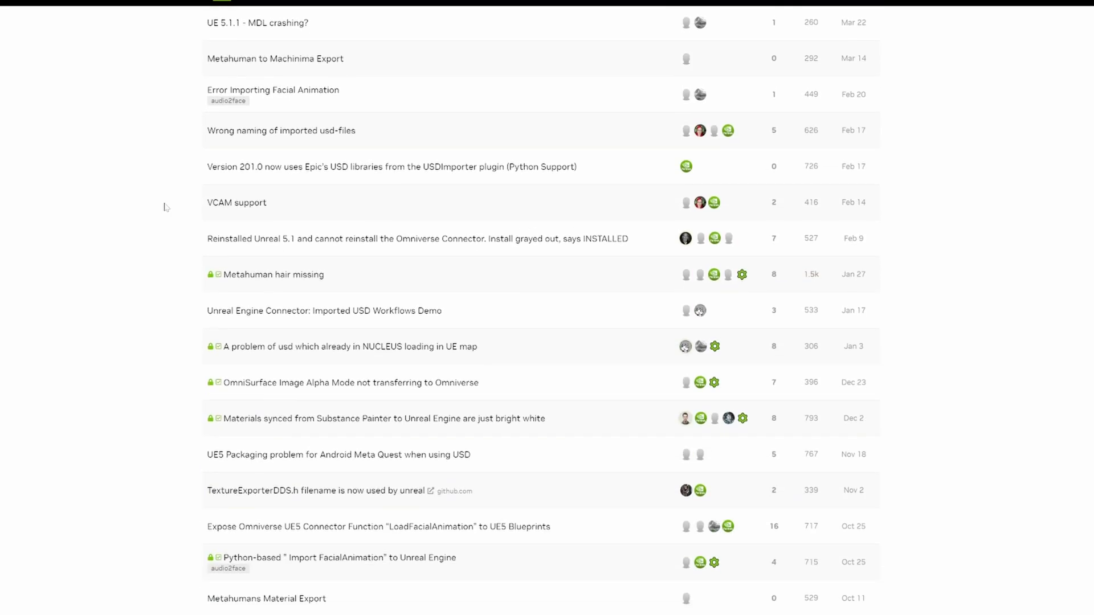
pyautogui.scroll(5, 166, 206)
pyautogui.scroll(5, 167, 208)
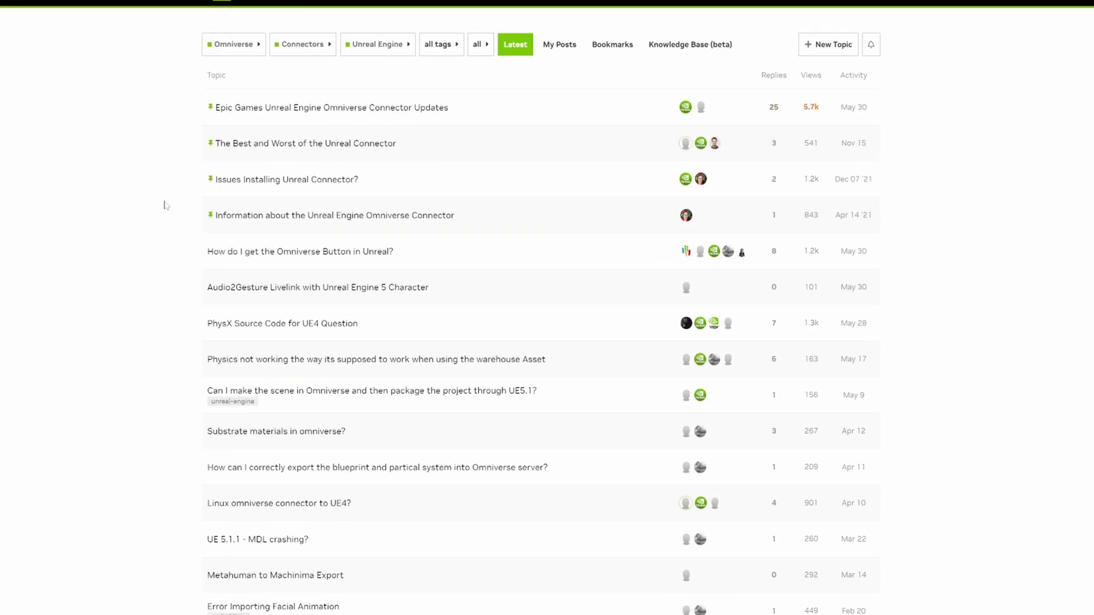
pyautogui.click(314, 145)
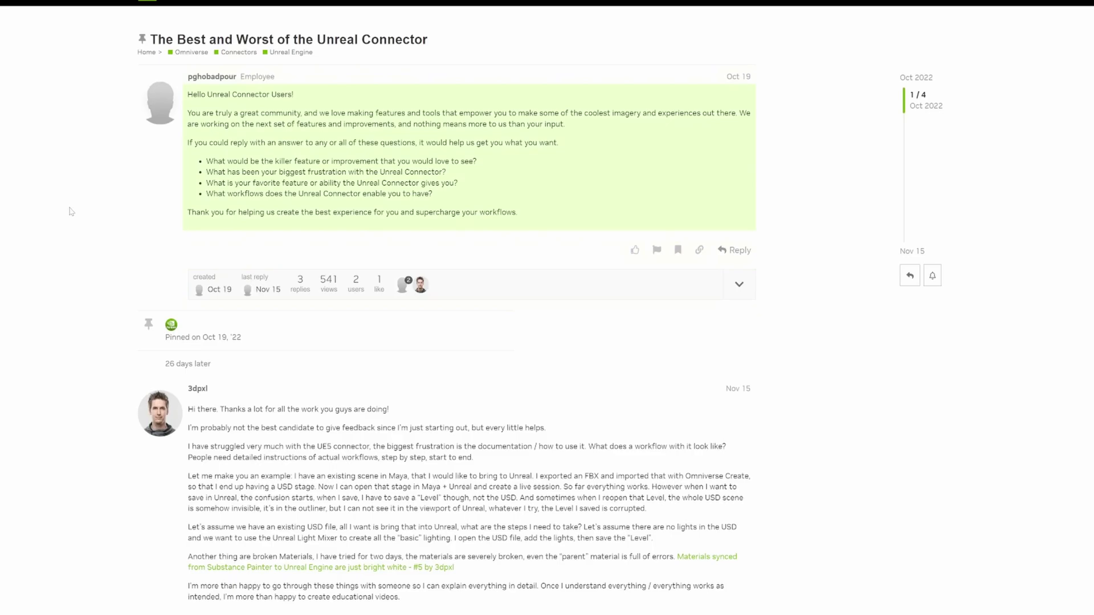
pyautogui.hotkey('alt', 'Left')
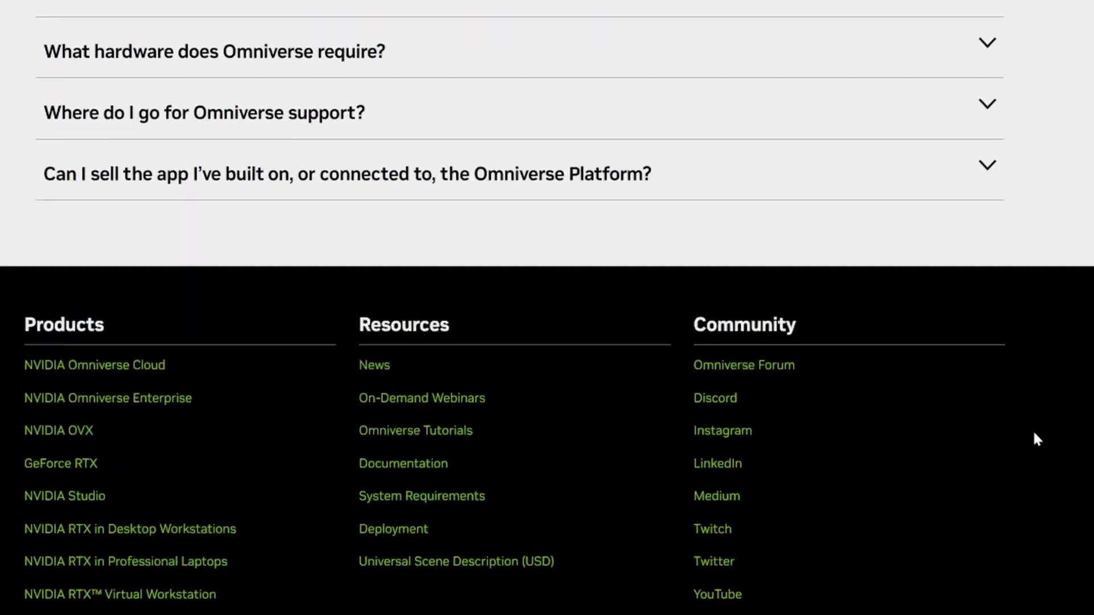
# - Highlight the FAQ sentence about the free individual Omniverse licence
pyautogui.scroll(-1, 1033, 437)
pyautogui.scroll(1, 364, 26)
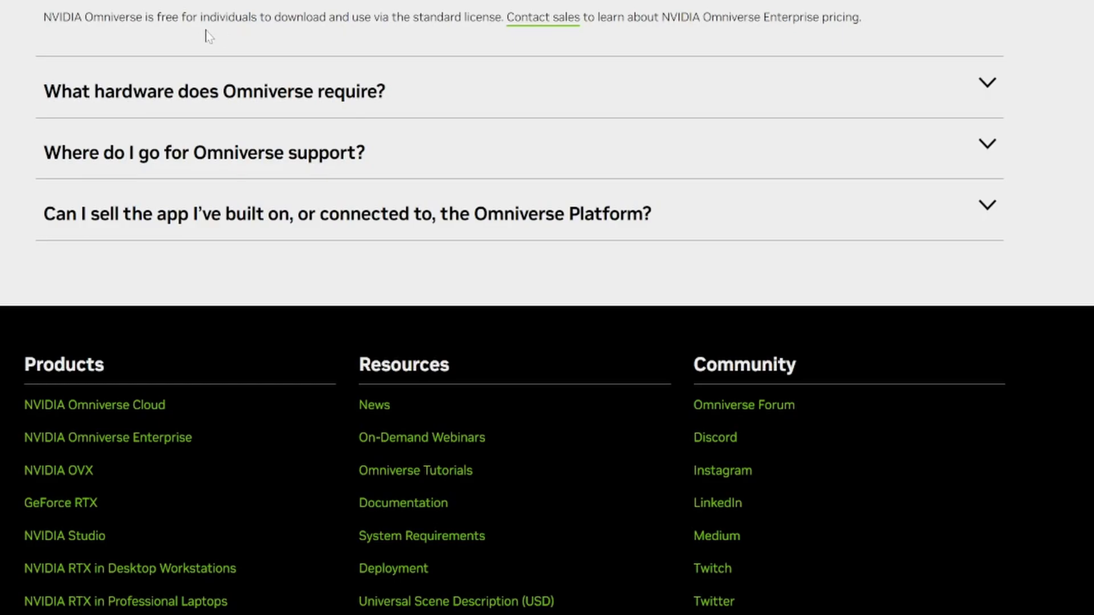
pyautogui.moveTo(170, 33); pyautogui.dragTo(640, 27)
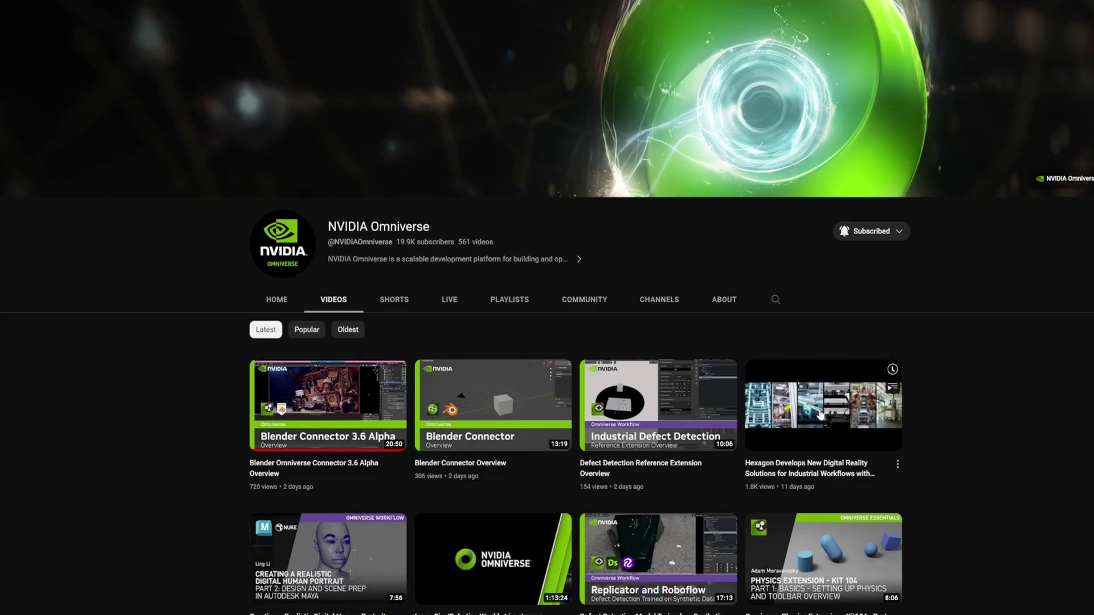
# - Browse down the NVIDIA Omniverse Videos list, previewing thumbnails of older uploads
pyautogui.scroll(-5, 820, 414)
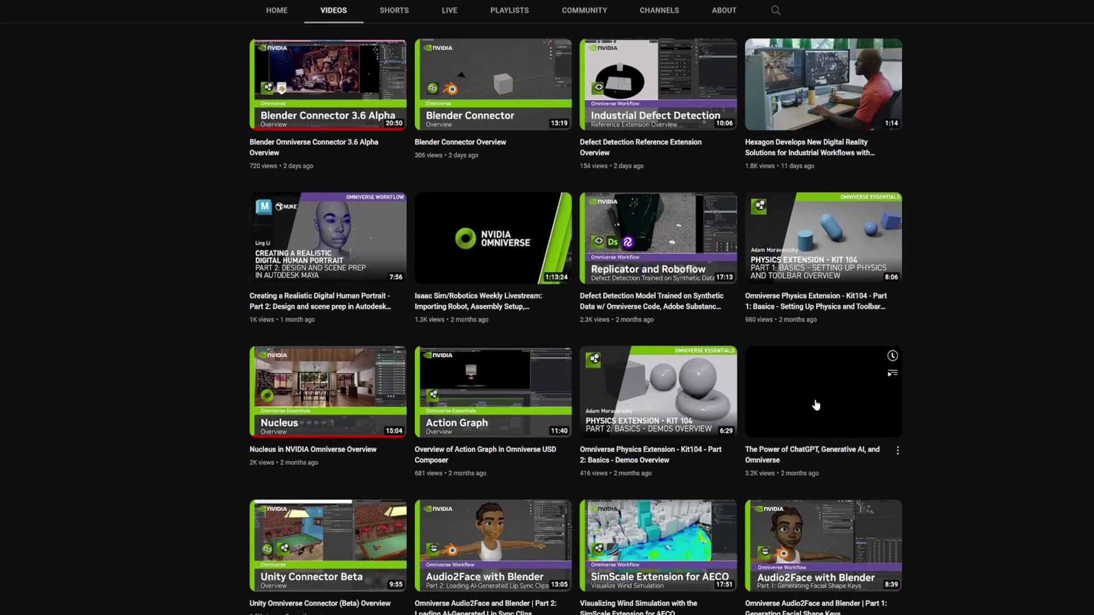
pyautogui.moveTo(532, 373)
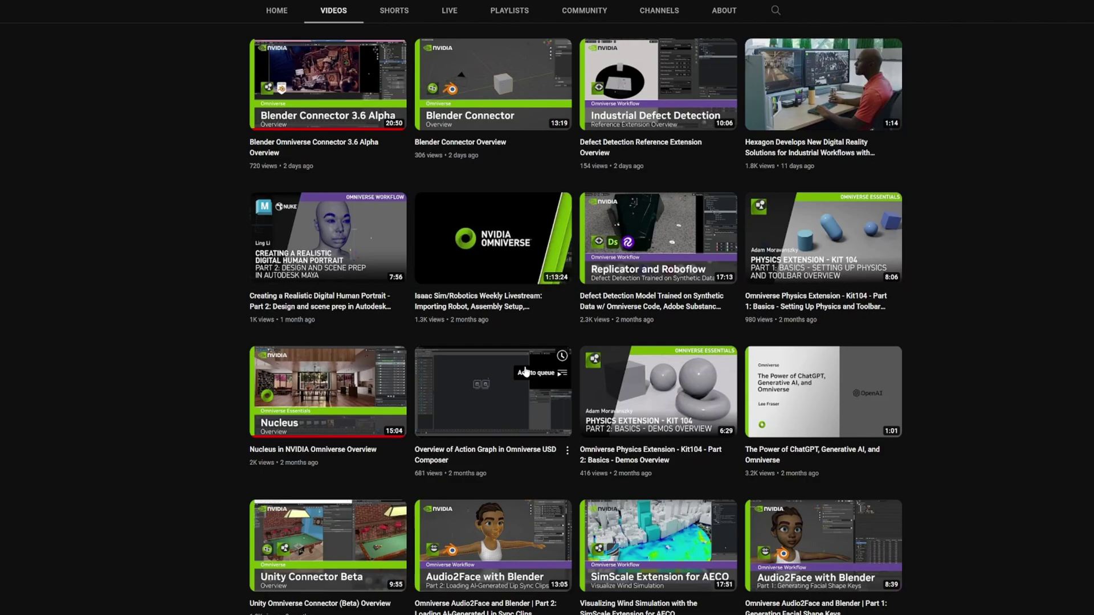
pyautogui.scroll(-5, 525, 373)
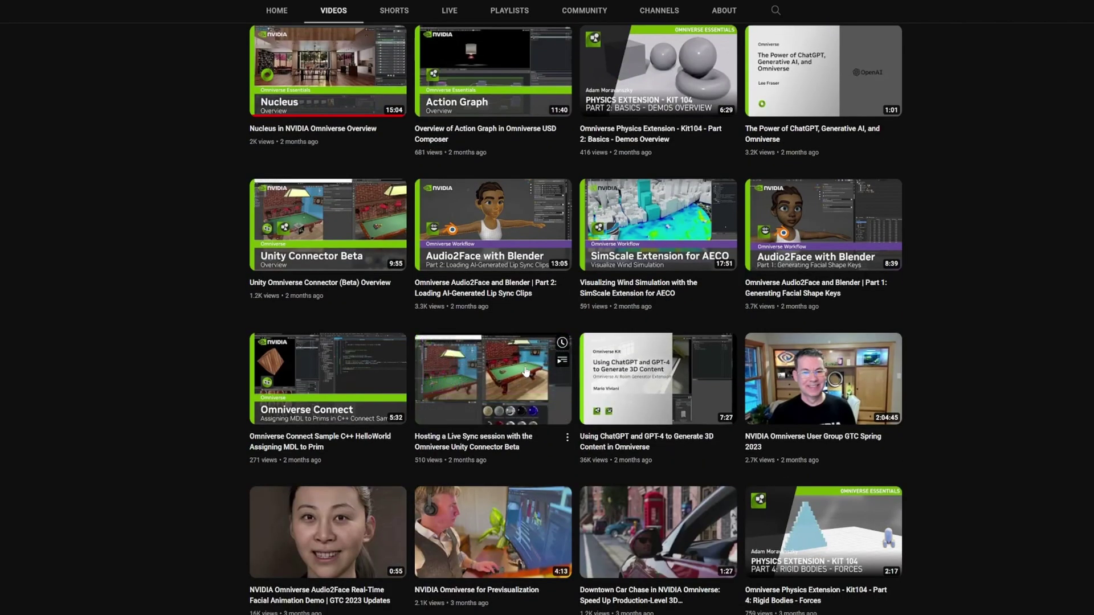
pyautogui.moveTo(638, 387)
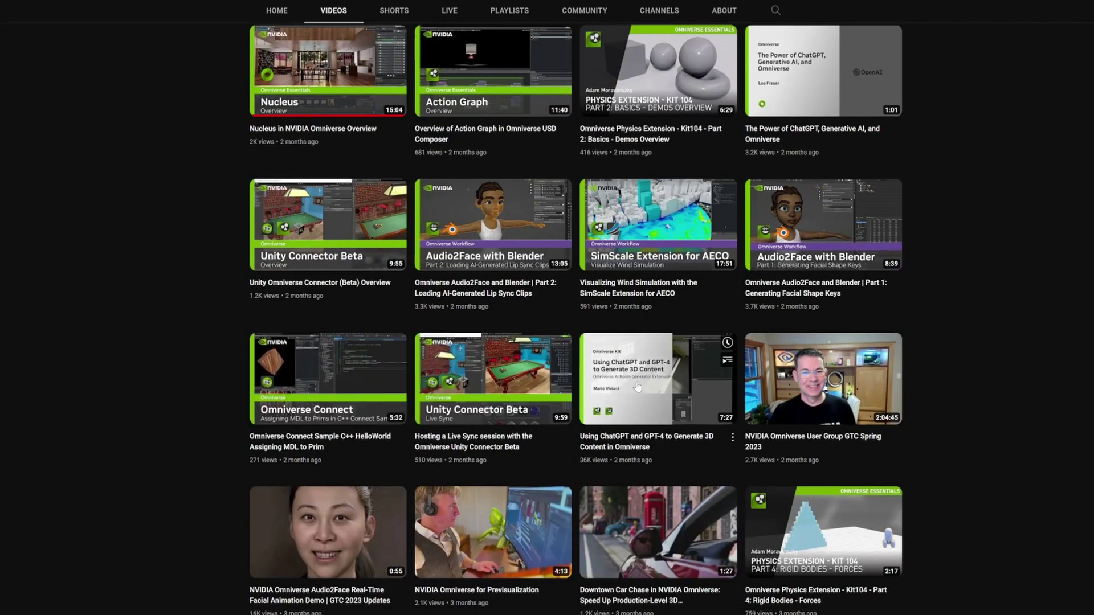
pyautogui.scroll(-3, 673, 387)
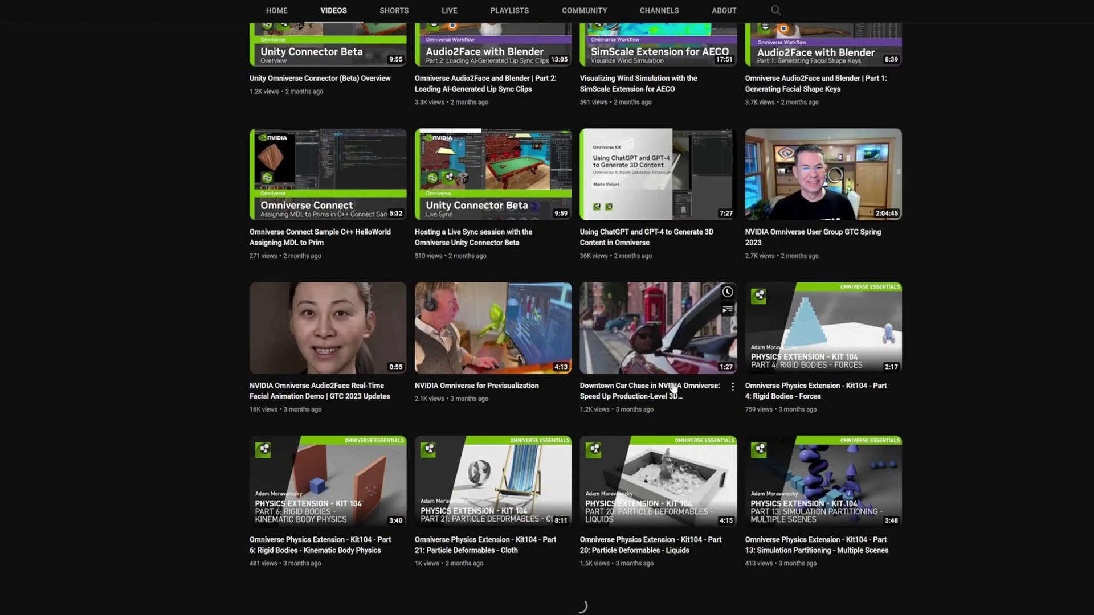